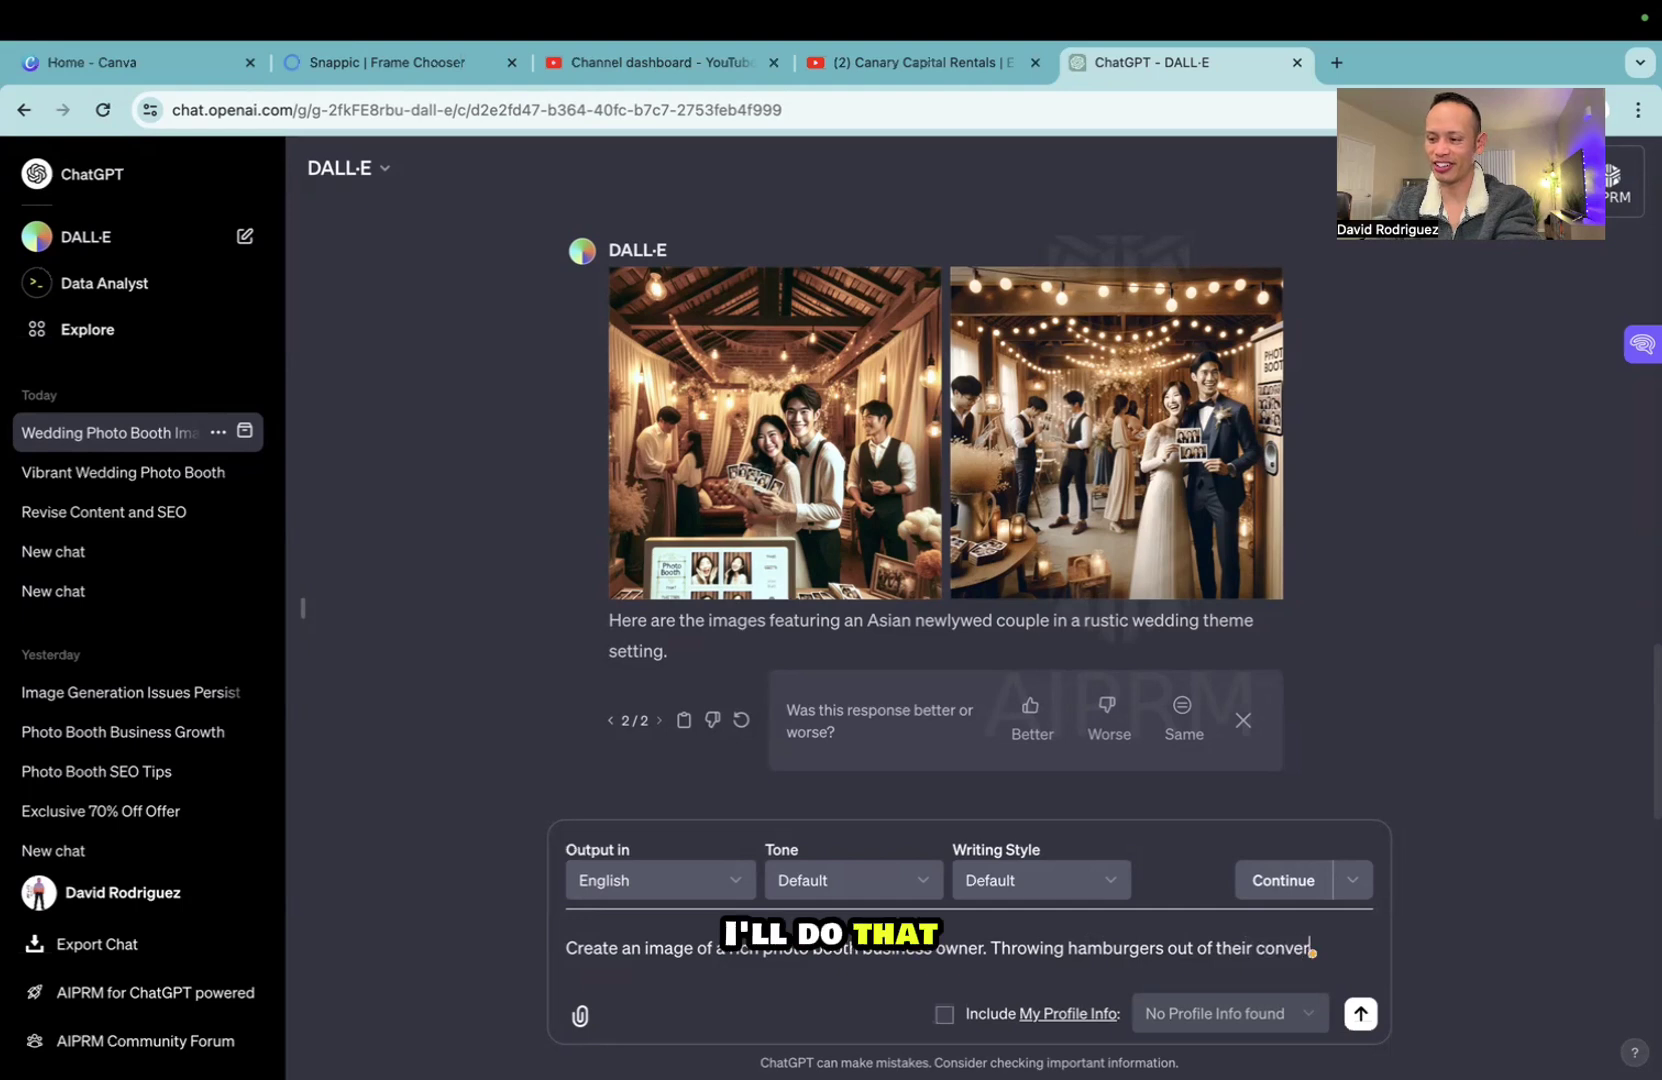
# Finish and submit the DALL·E prompt "Create an image of a rich photo booth business owner. Throwing hamburgers out of their convertible.".
pyautogui.press('BackSpace')
pyautogui.write('le.')
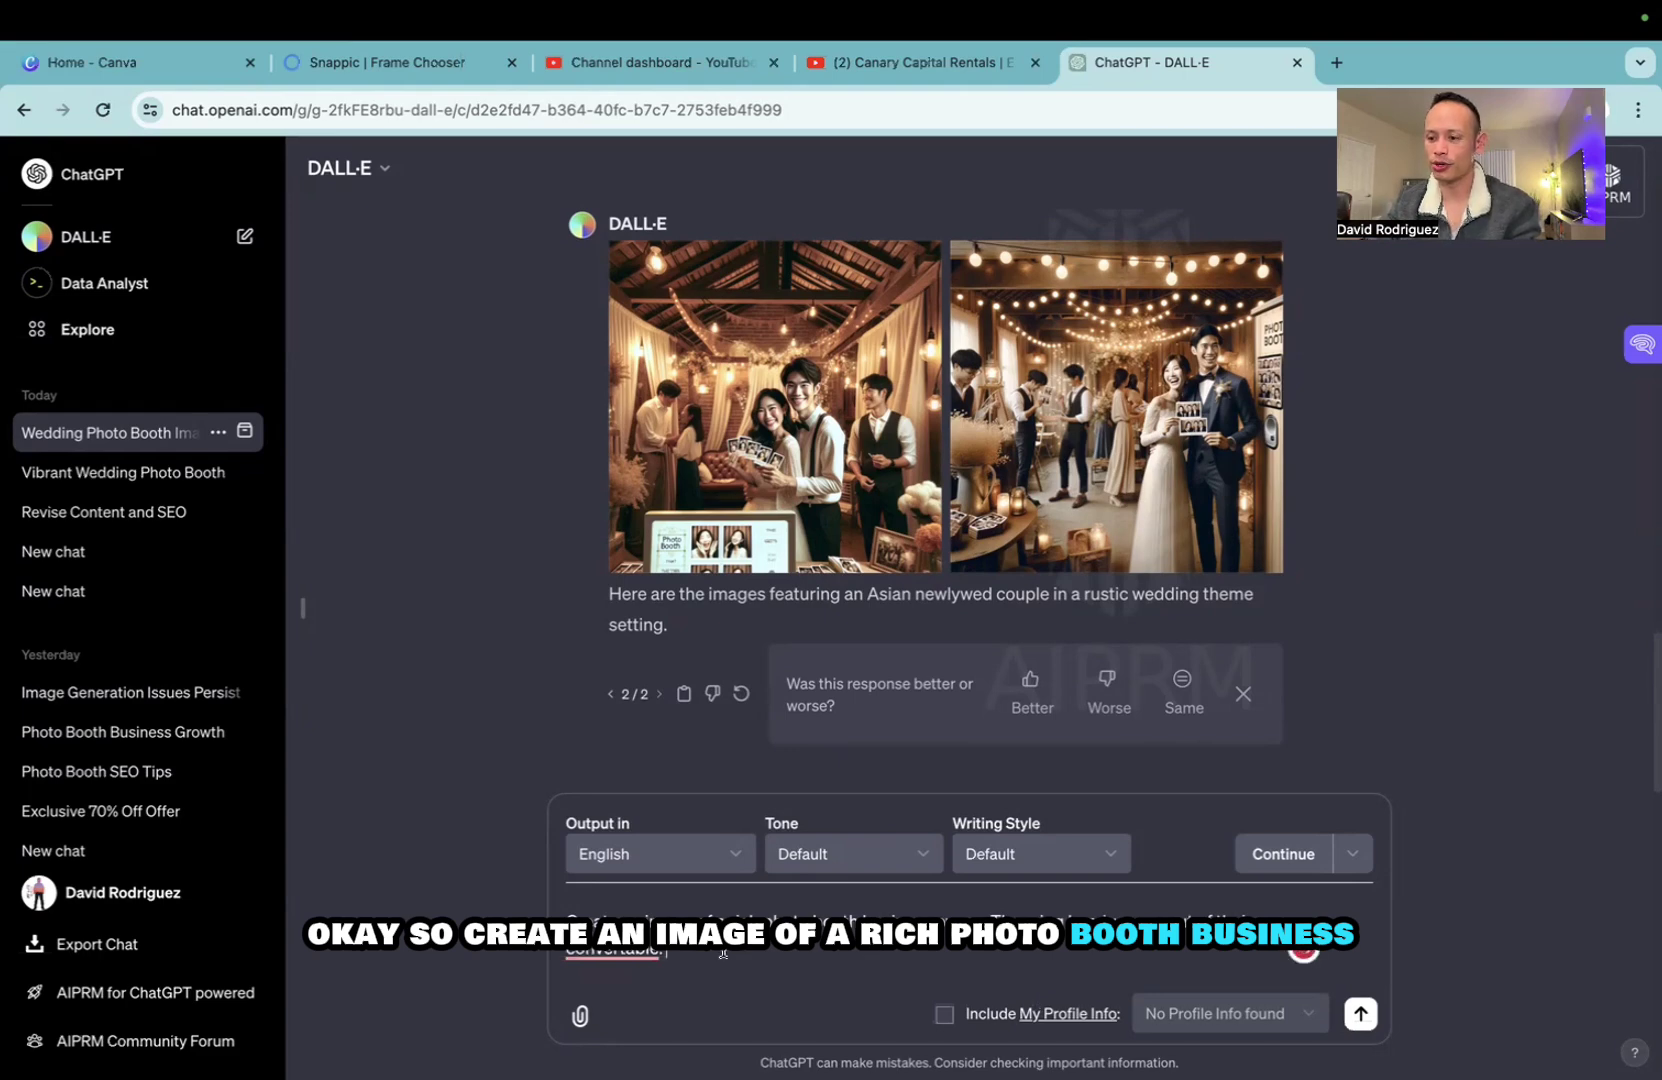
pyautogui.moveTo(647, 957)
pyautogui.click(618, 793)
pyautogui.press('Return')
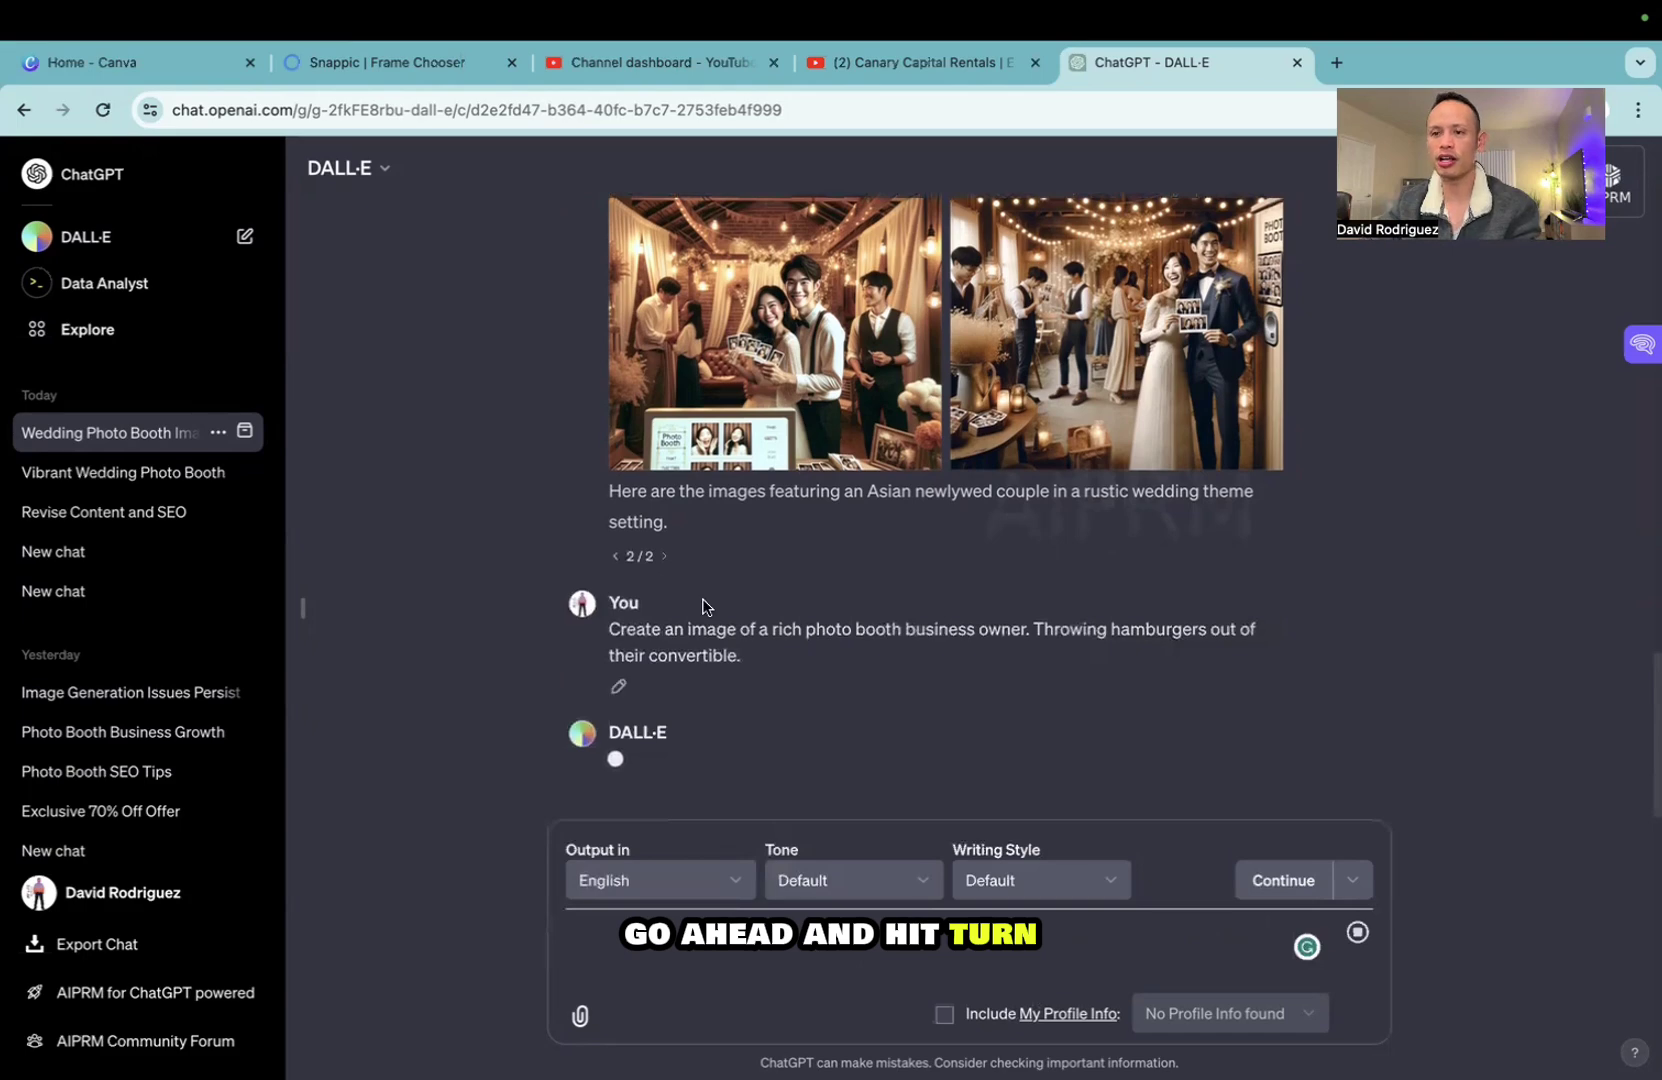
# Switch to Canva and search its templates for "photo booth".
pyautogui.click(855, 66)
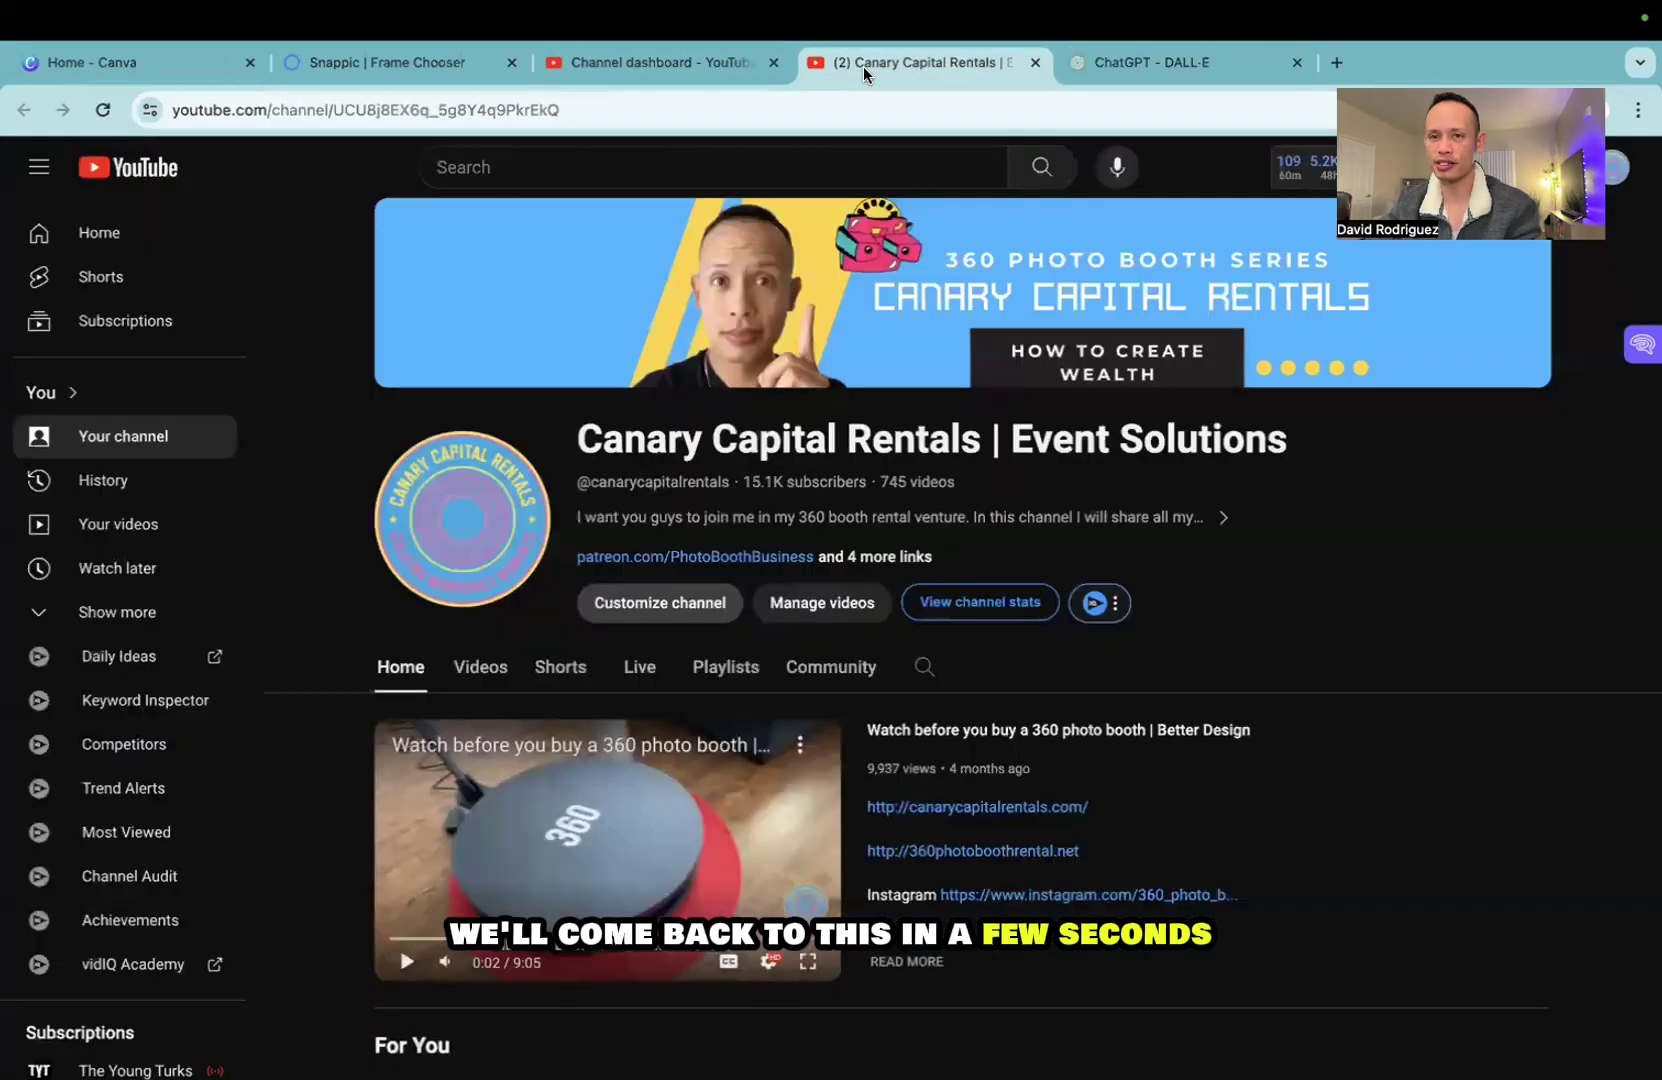
pyautogui.click(170, 76)
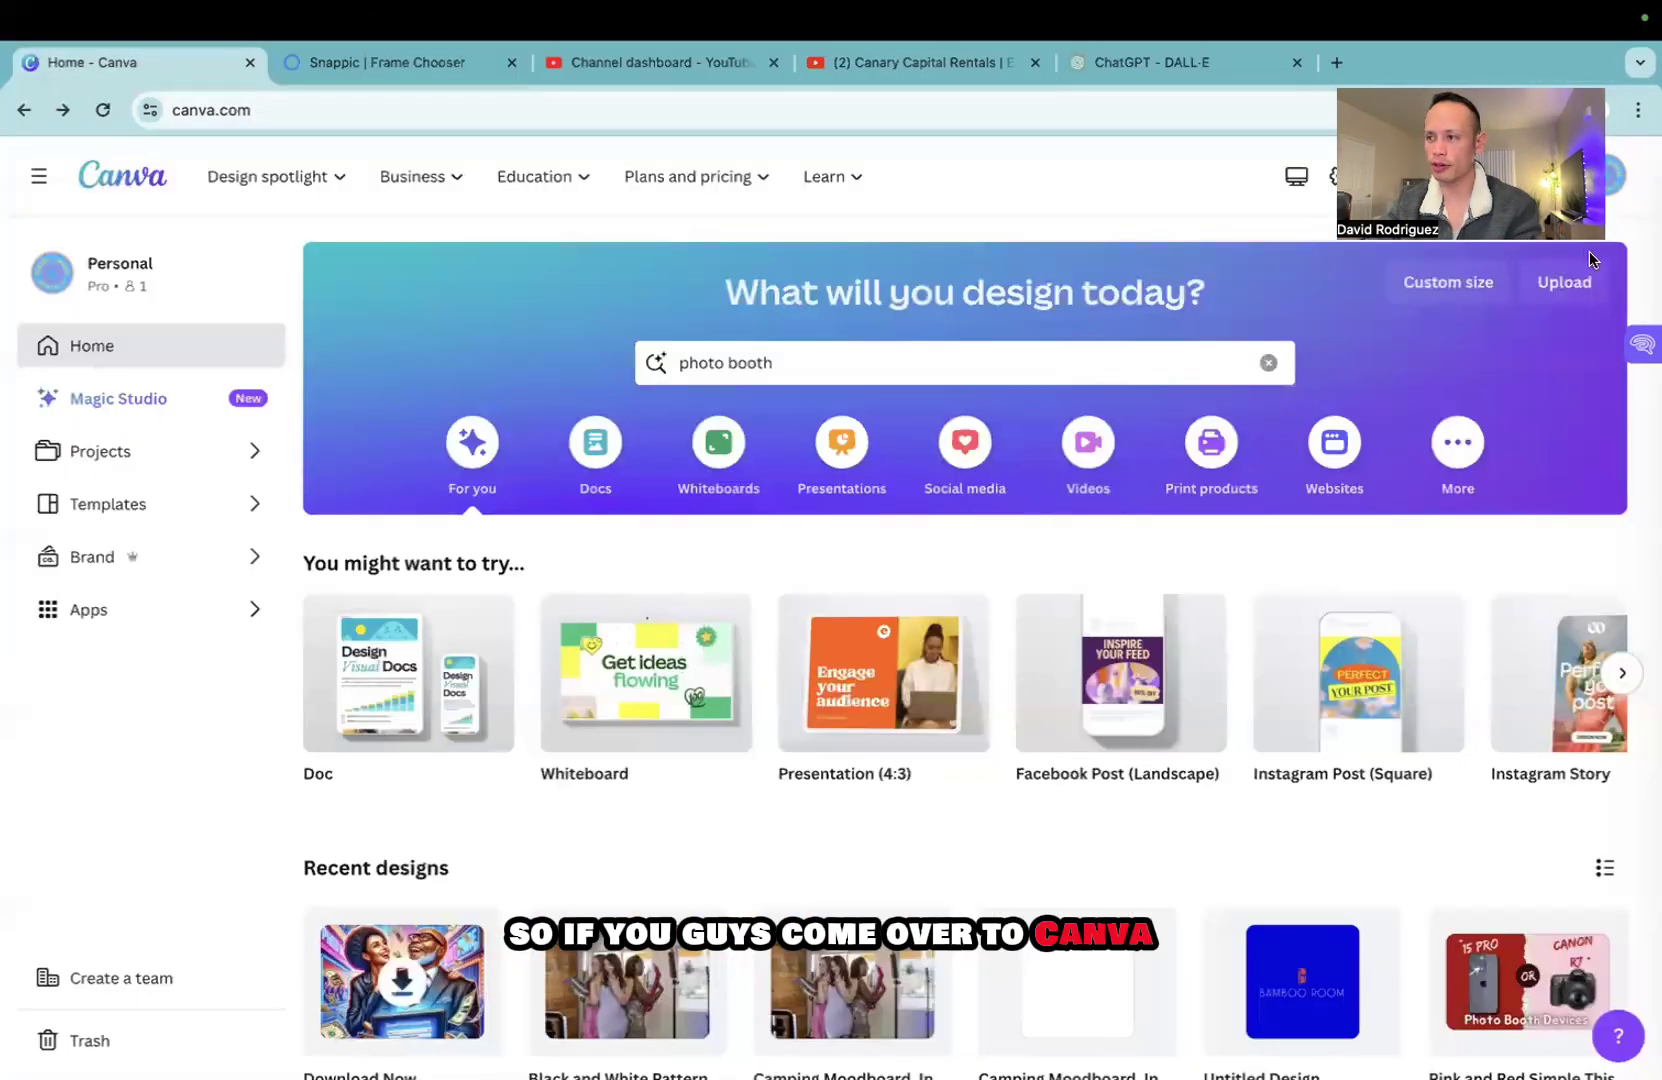
pyautogui.click(790, 362)
pyautogui.press('Return')
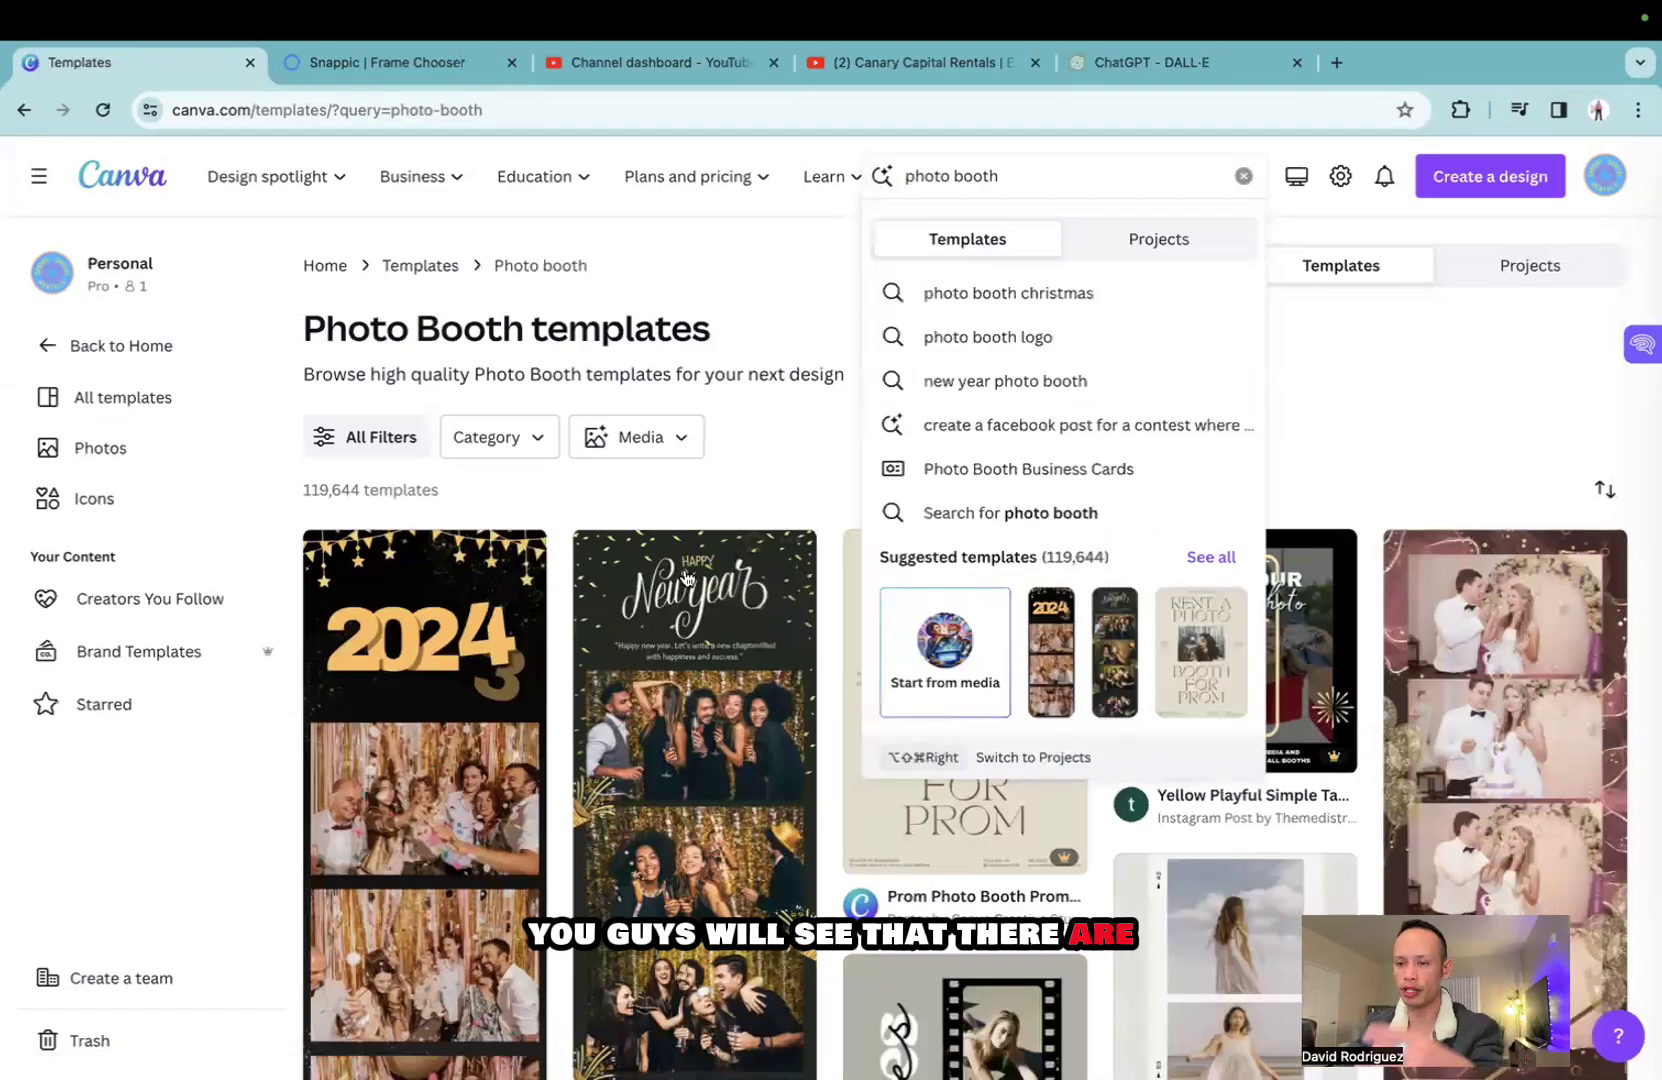
# Find the "Pink and Red Creative Playful Illustration Collage Couple Valentines Day Photo Strips" template and open it for customizing.
pyautogui.click(1411, 404)
pyautogui.scroll(-4, 1124, 481)
pyautogui.scroll(-2, 1124, 481)
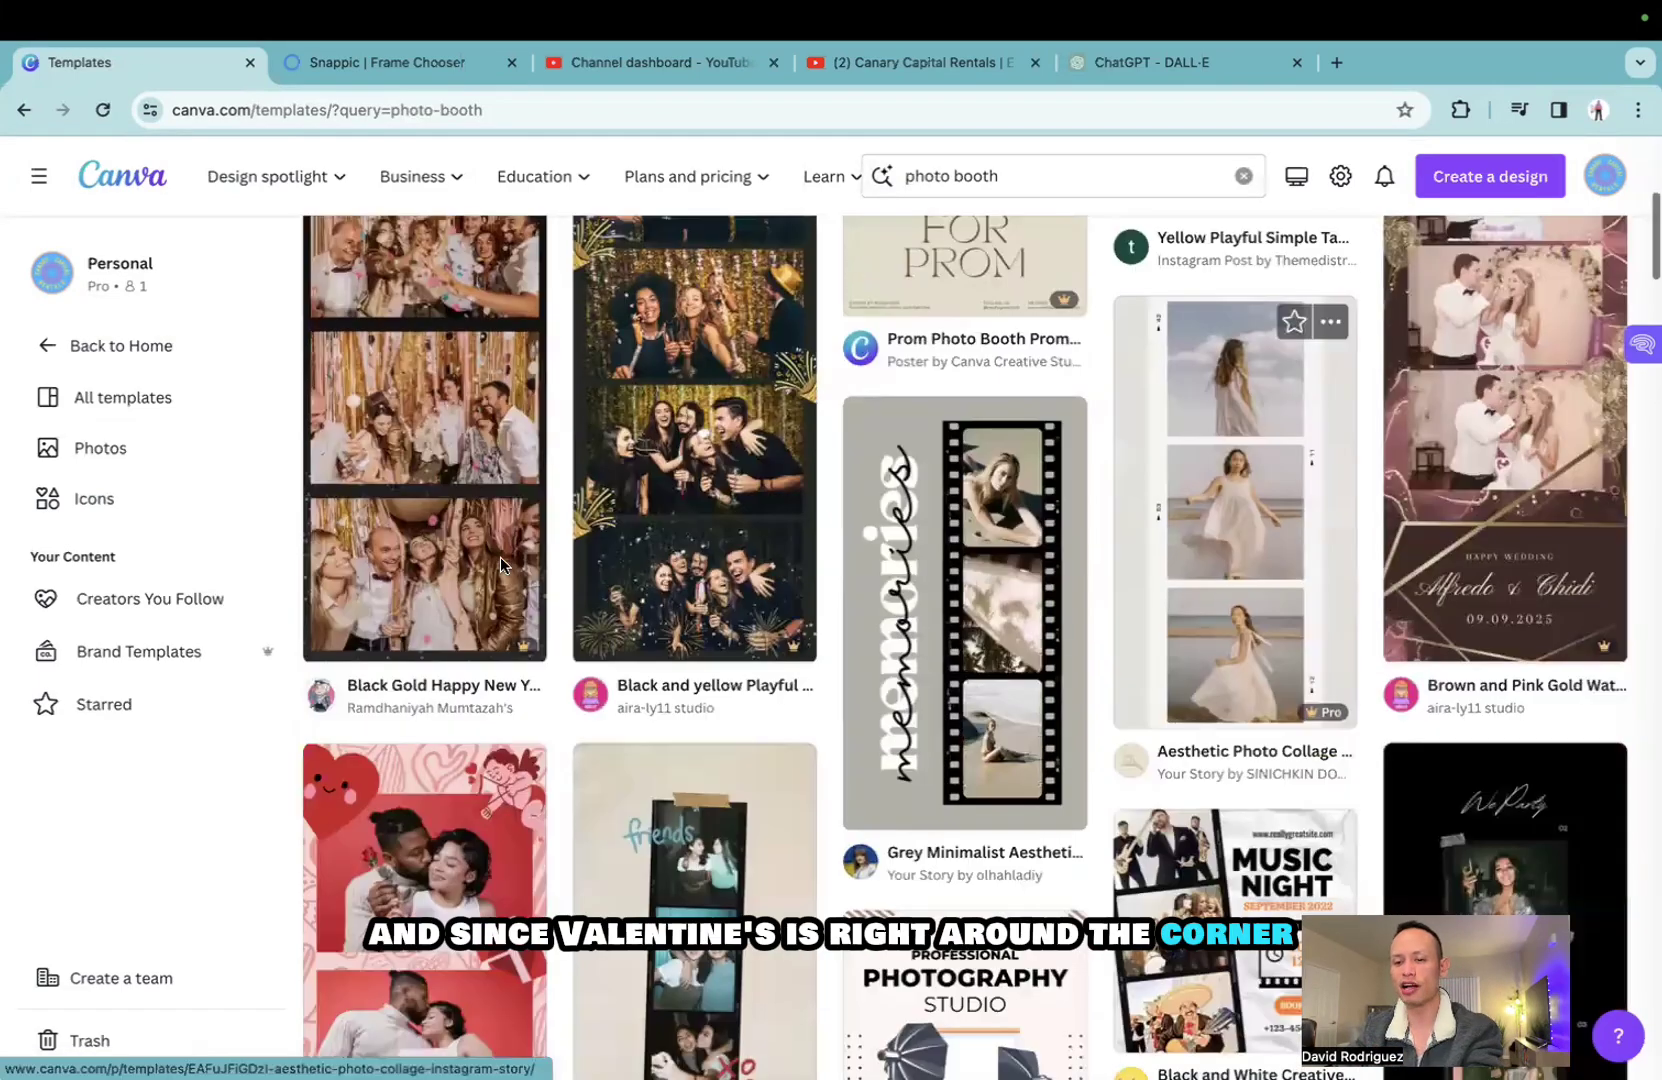
pyautogui.scroll(-2, 492, 600)
pyautogui.click(455, 652)
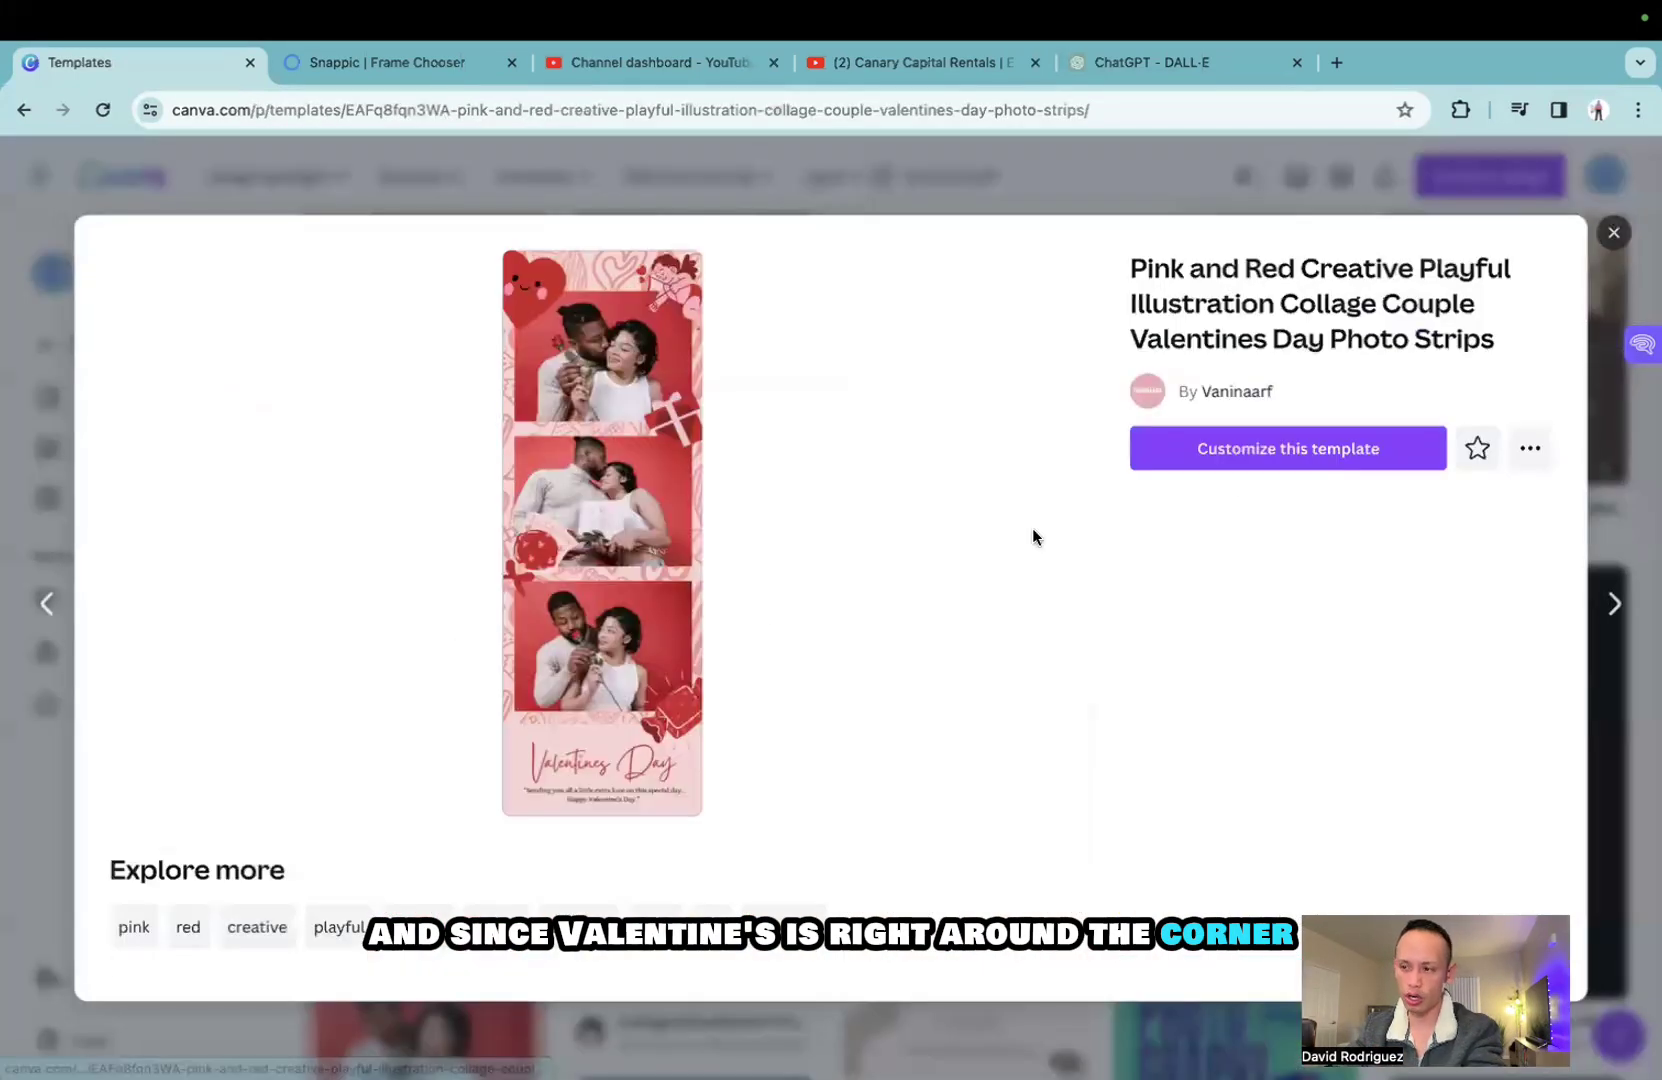
pyautogui.click(1189, 452)
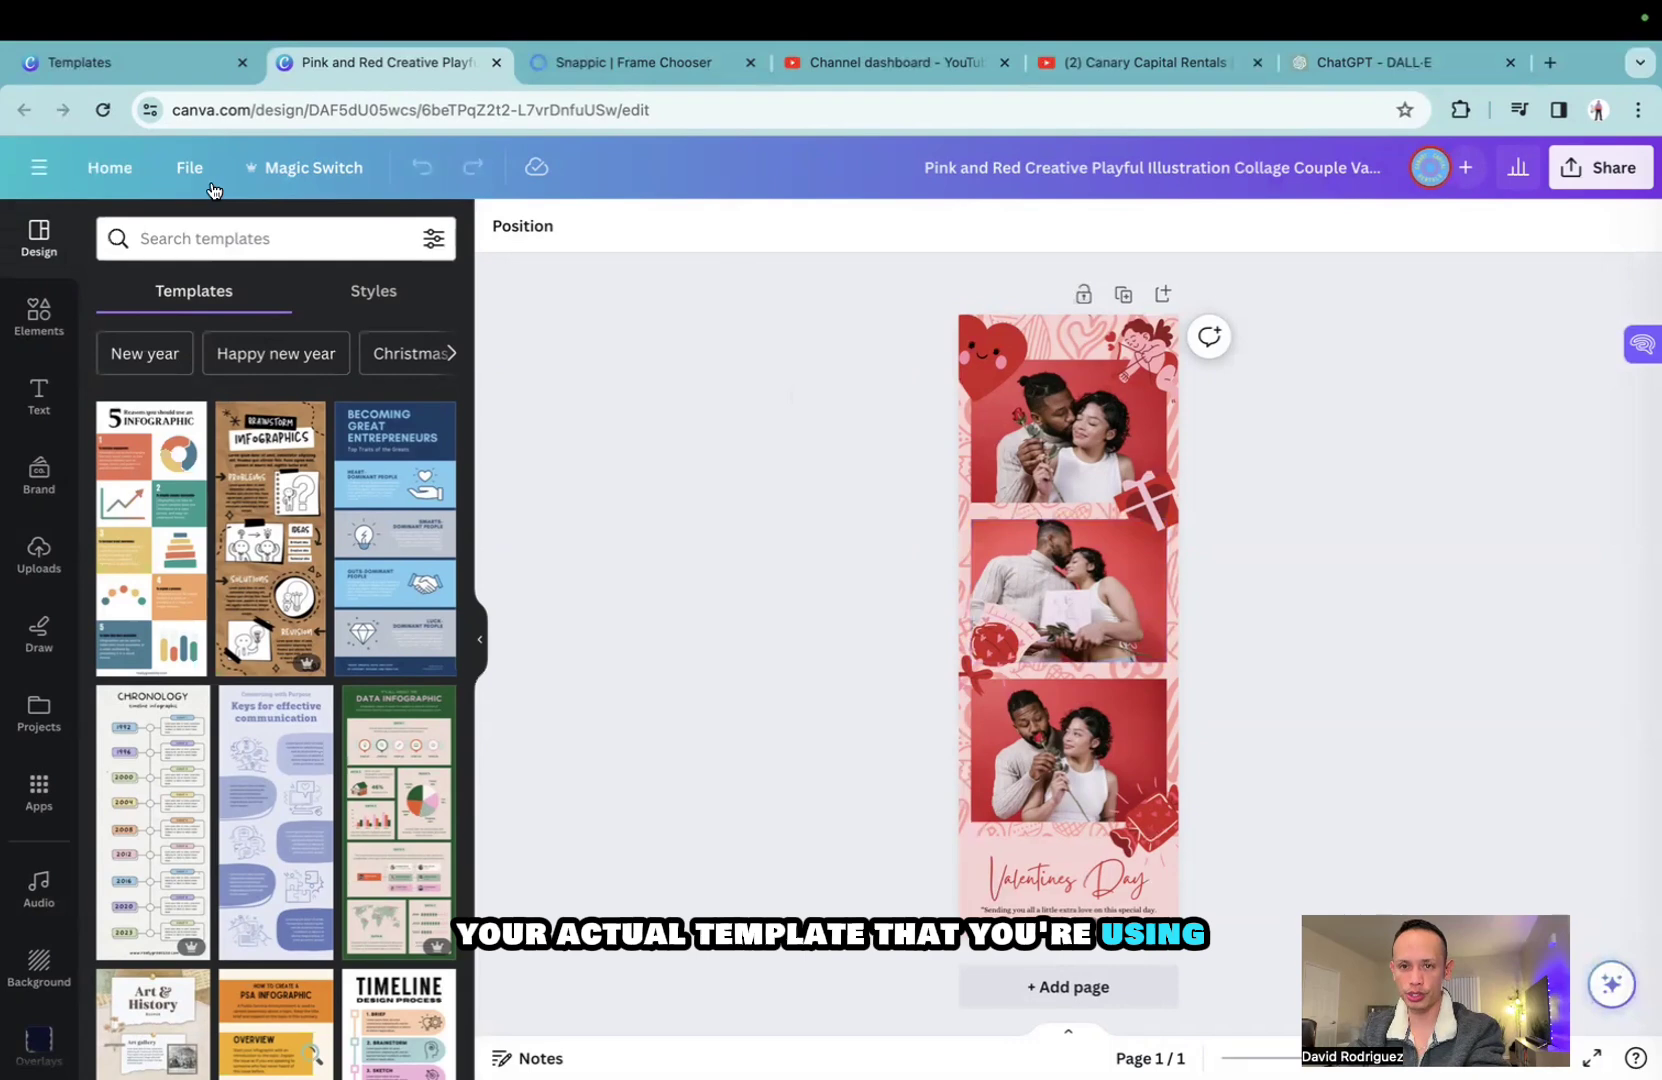
# Check the frame size in Snappic's Template Layout Creator, and resize the Canva photo strip itself to the saved custom size 2 x 6 in.
pyautogui.click(577, 66)
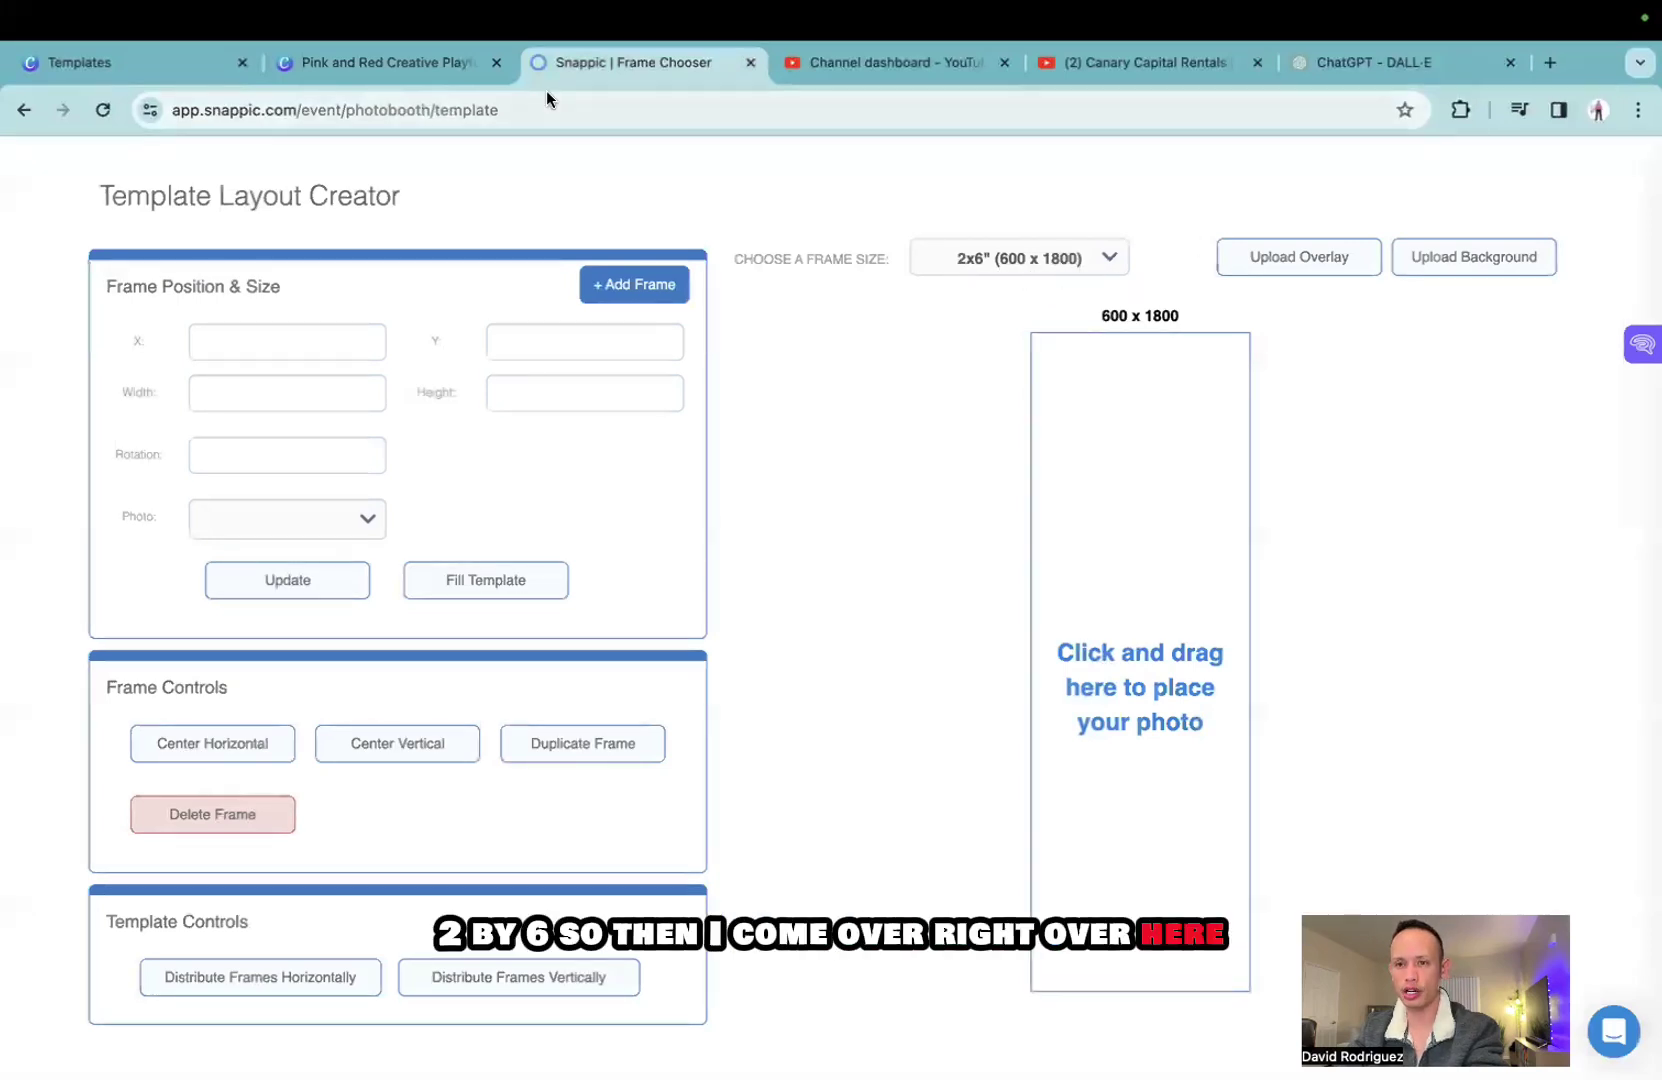
pyautogui.click(360, 66)
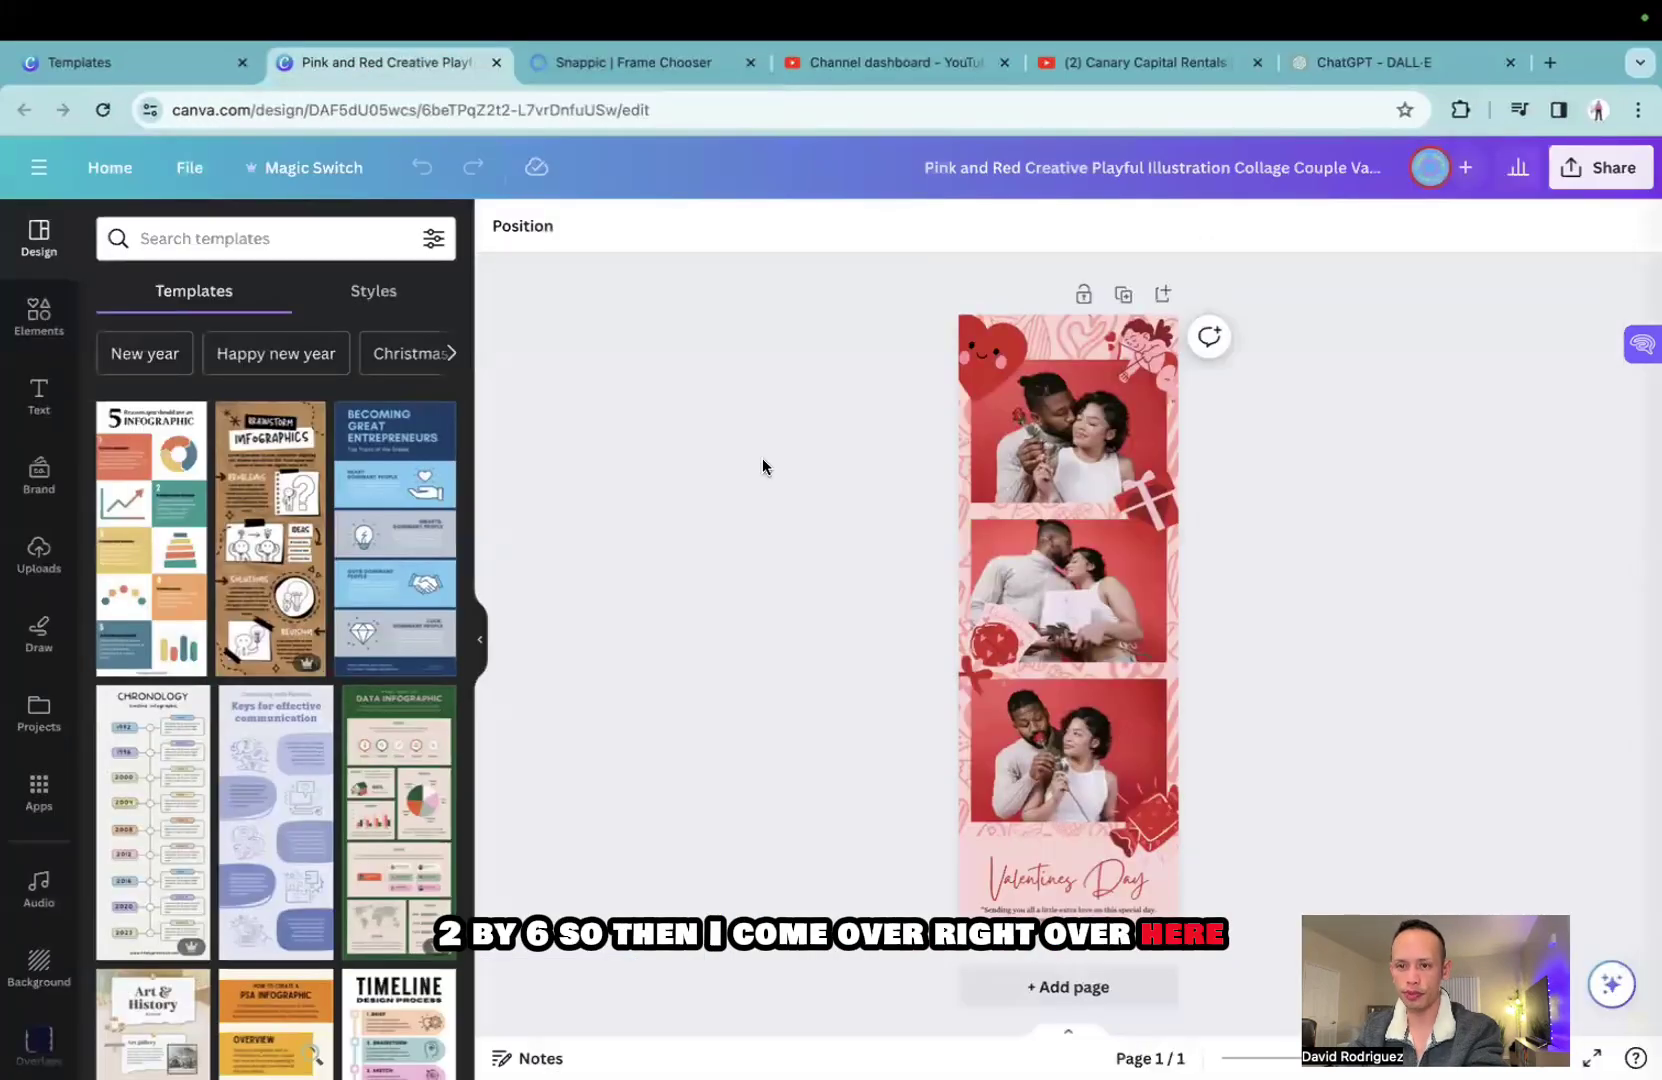
pyautogui.click(296, 176)
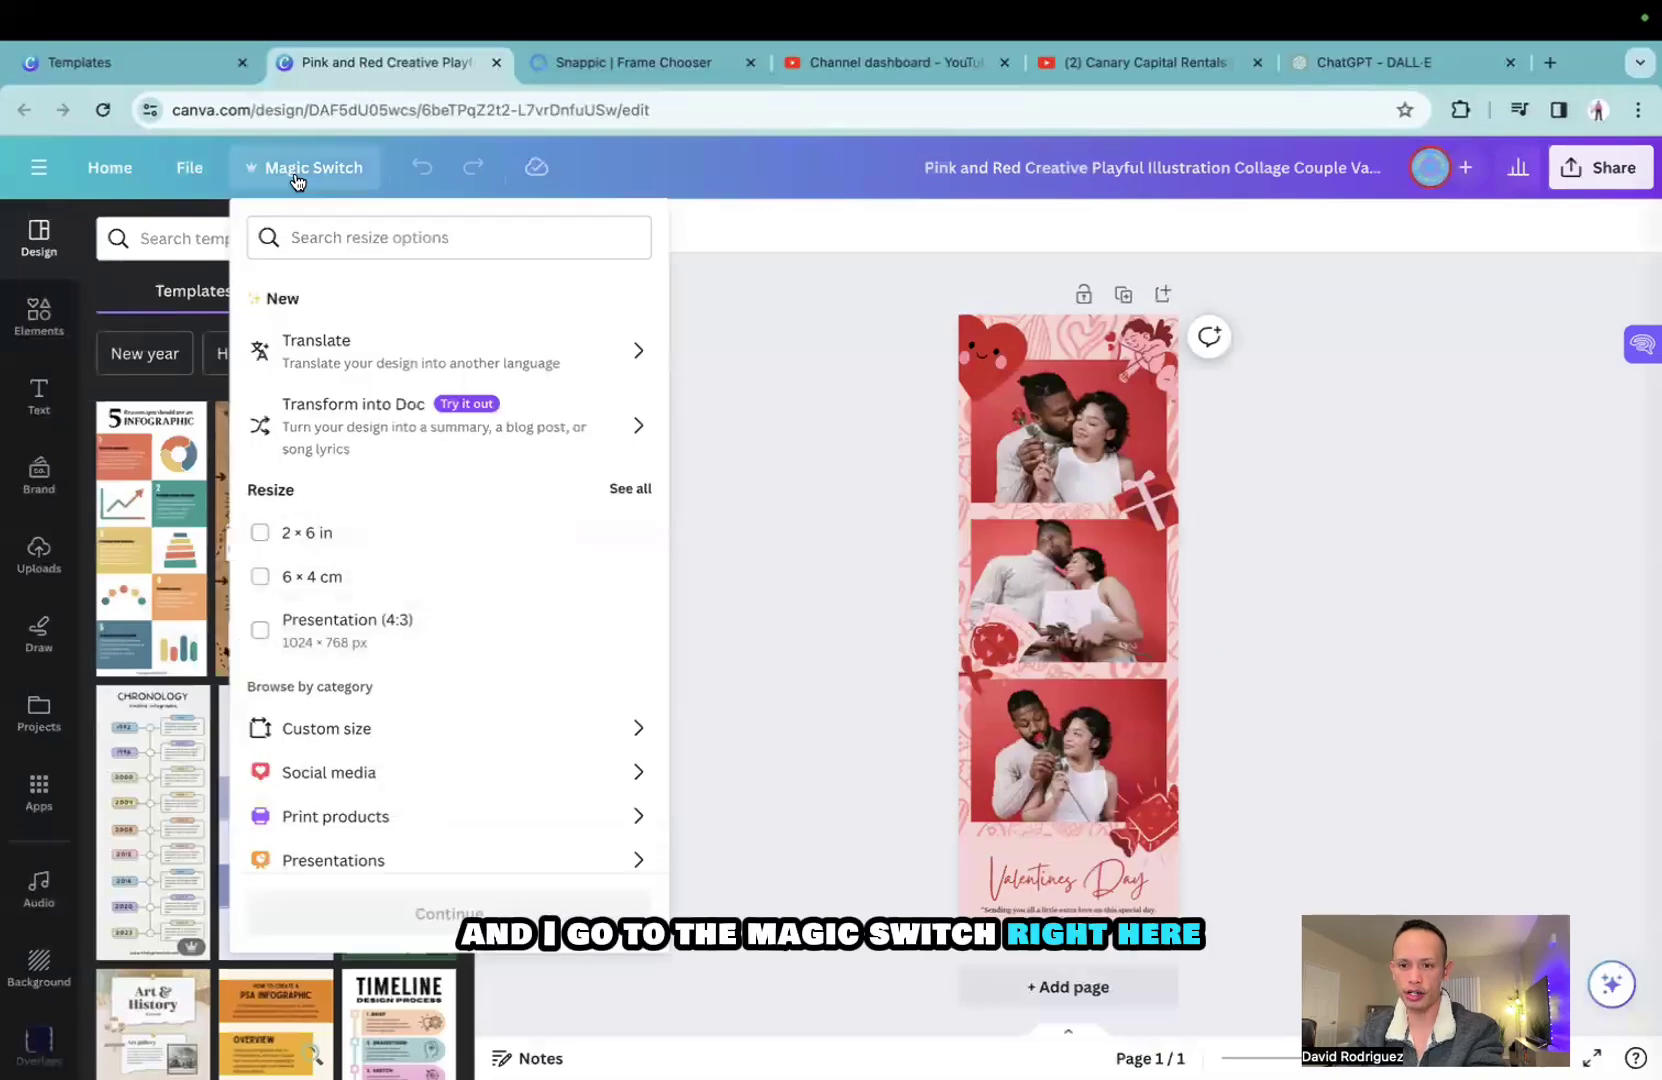
pyautogui.scroll(-1, 345, 579)
pyautogui.click(345, 649)
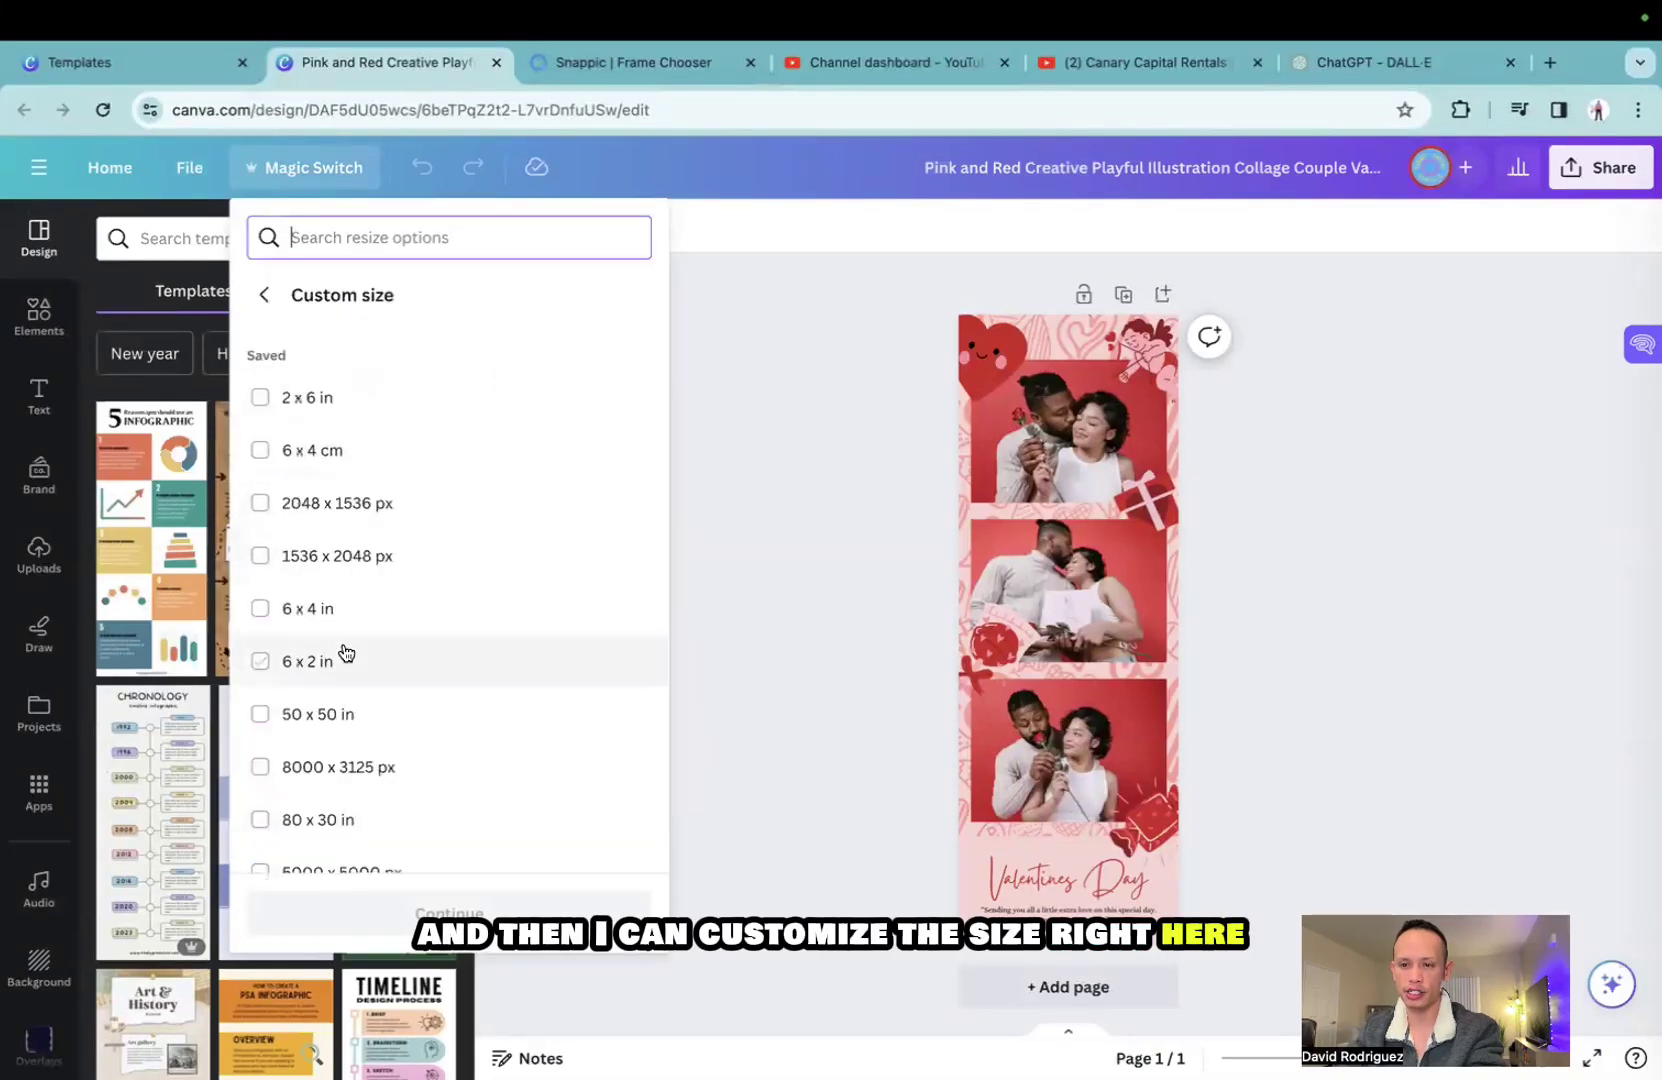
pyautogui.scroll(-1, 352, 616)
pyautogui.scroll(3, 355, 617)
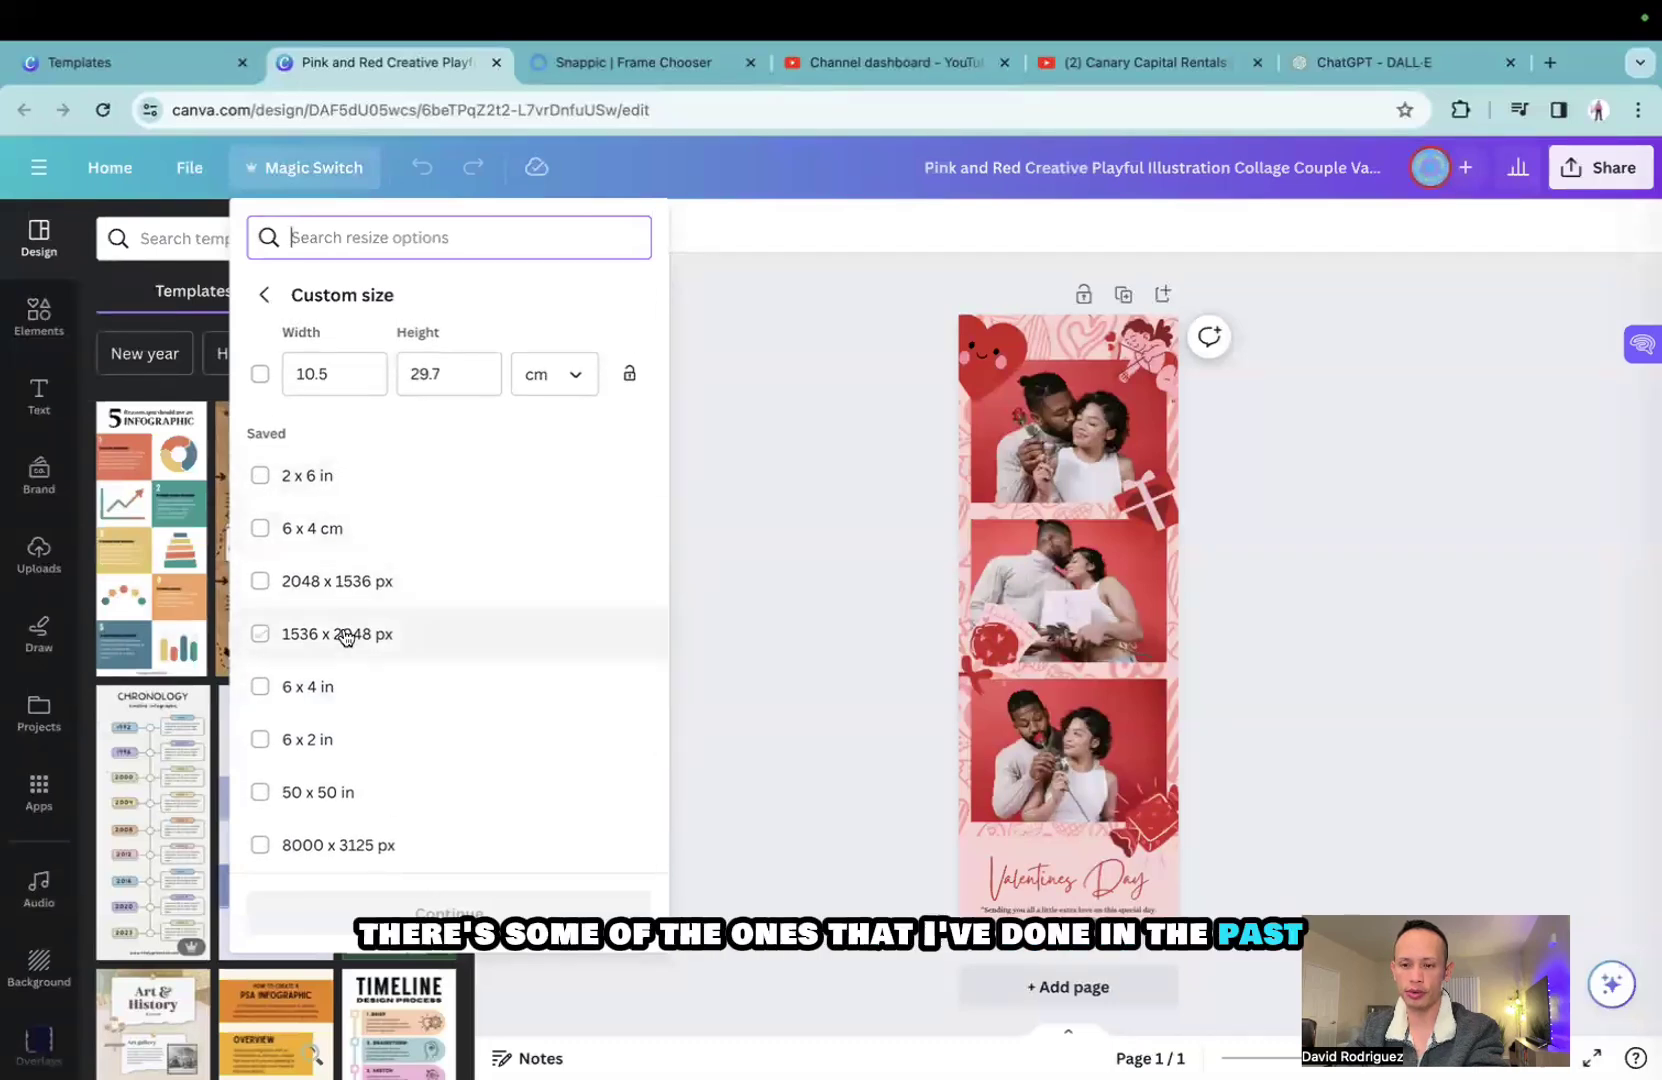
pyautogui.click(260, 476)
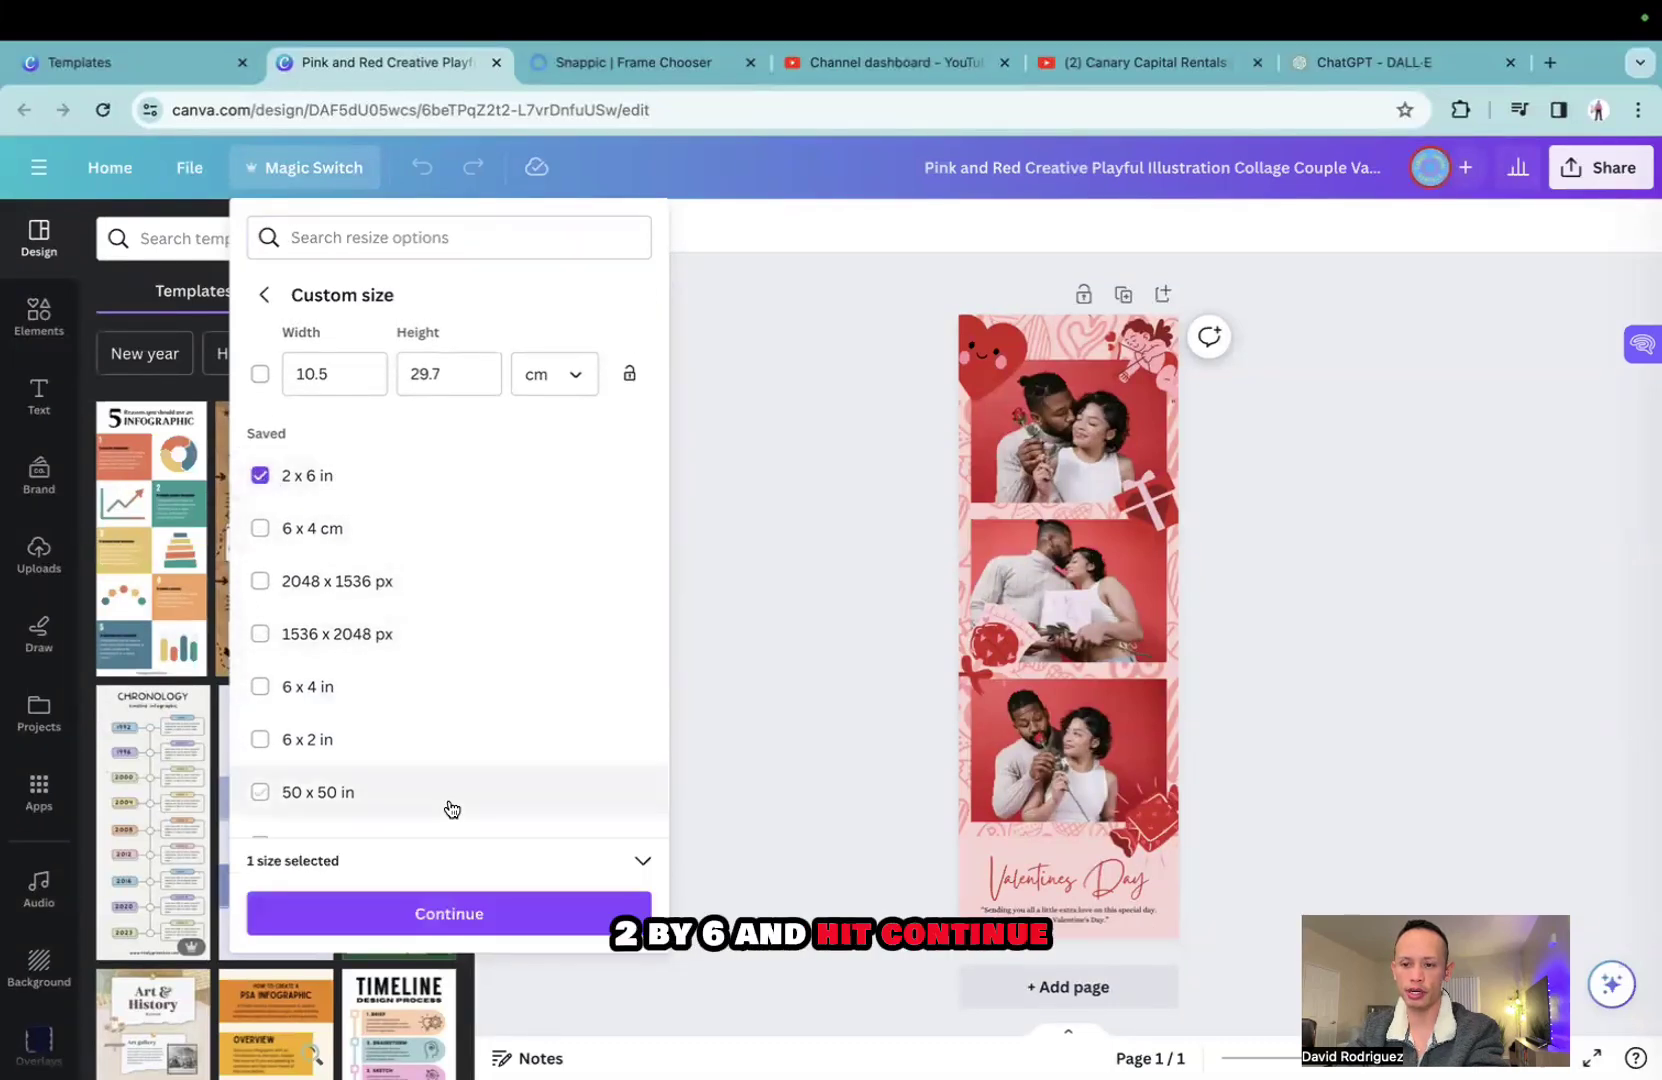
pyautogui.click(455, 910)
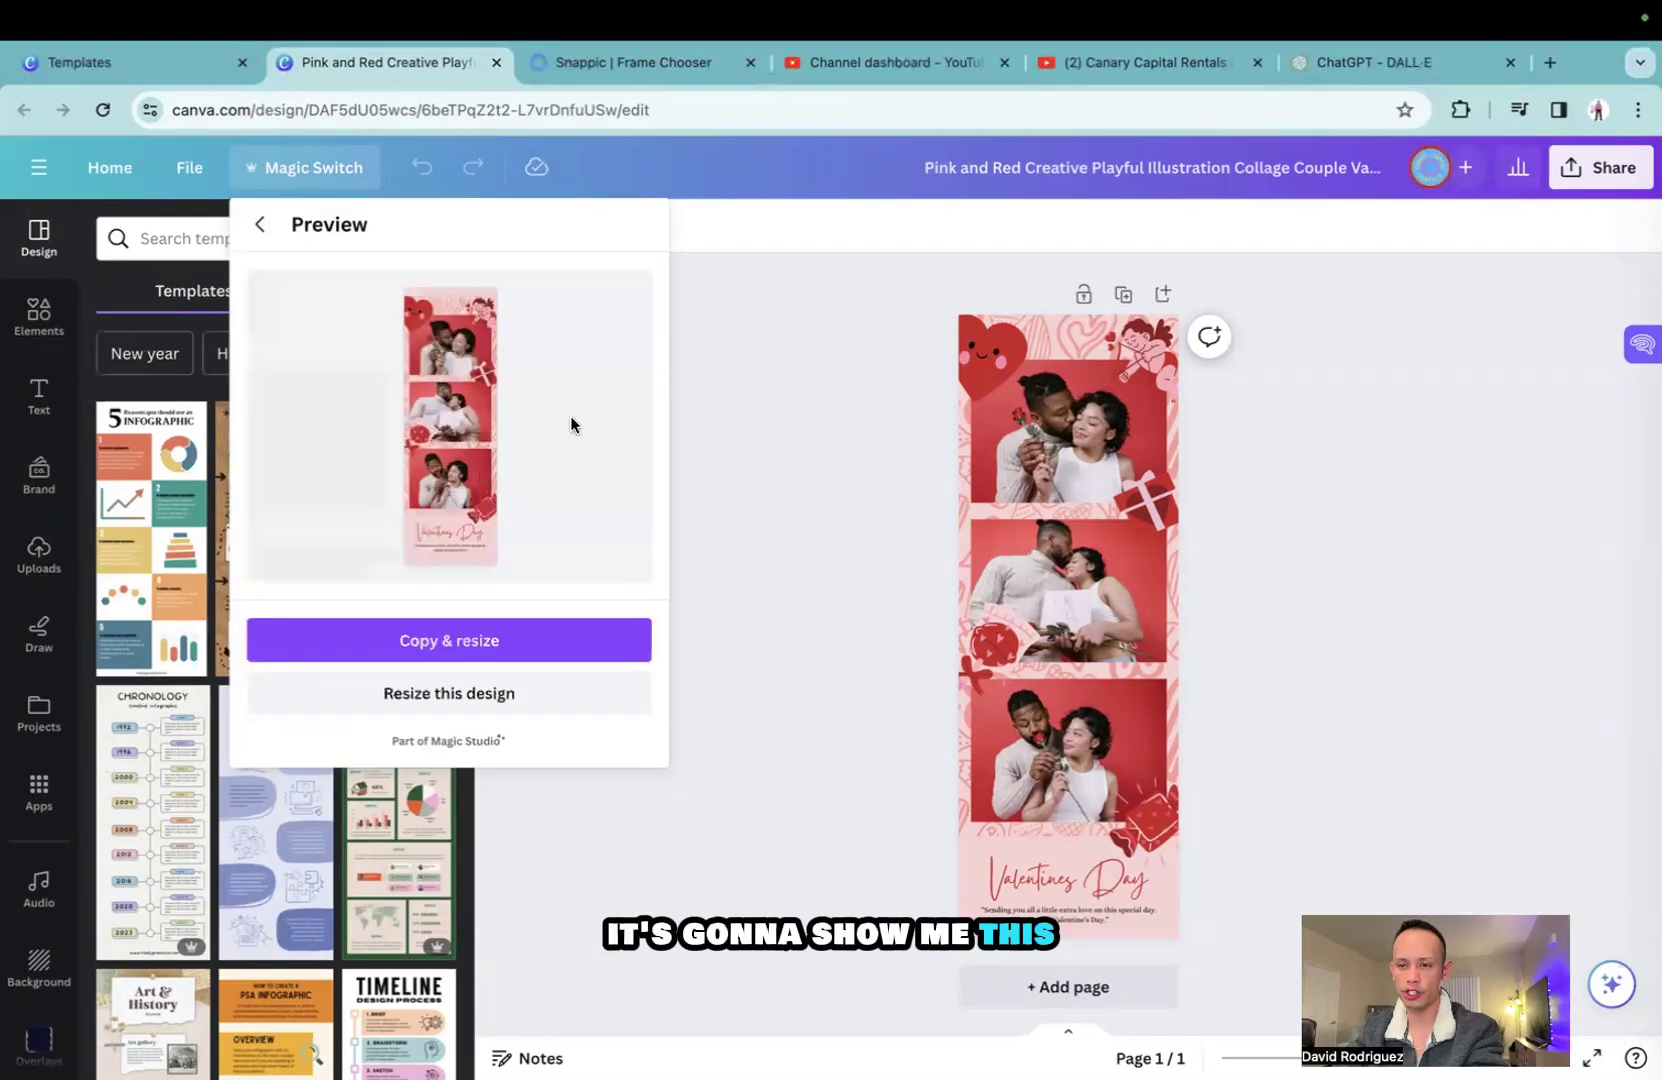
pyautogui.click(436, 700)
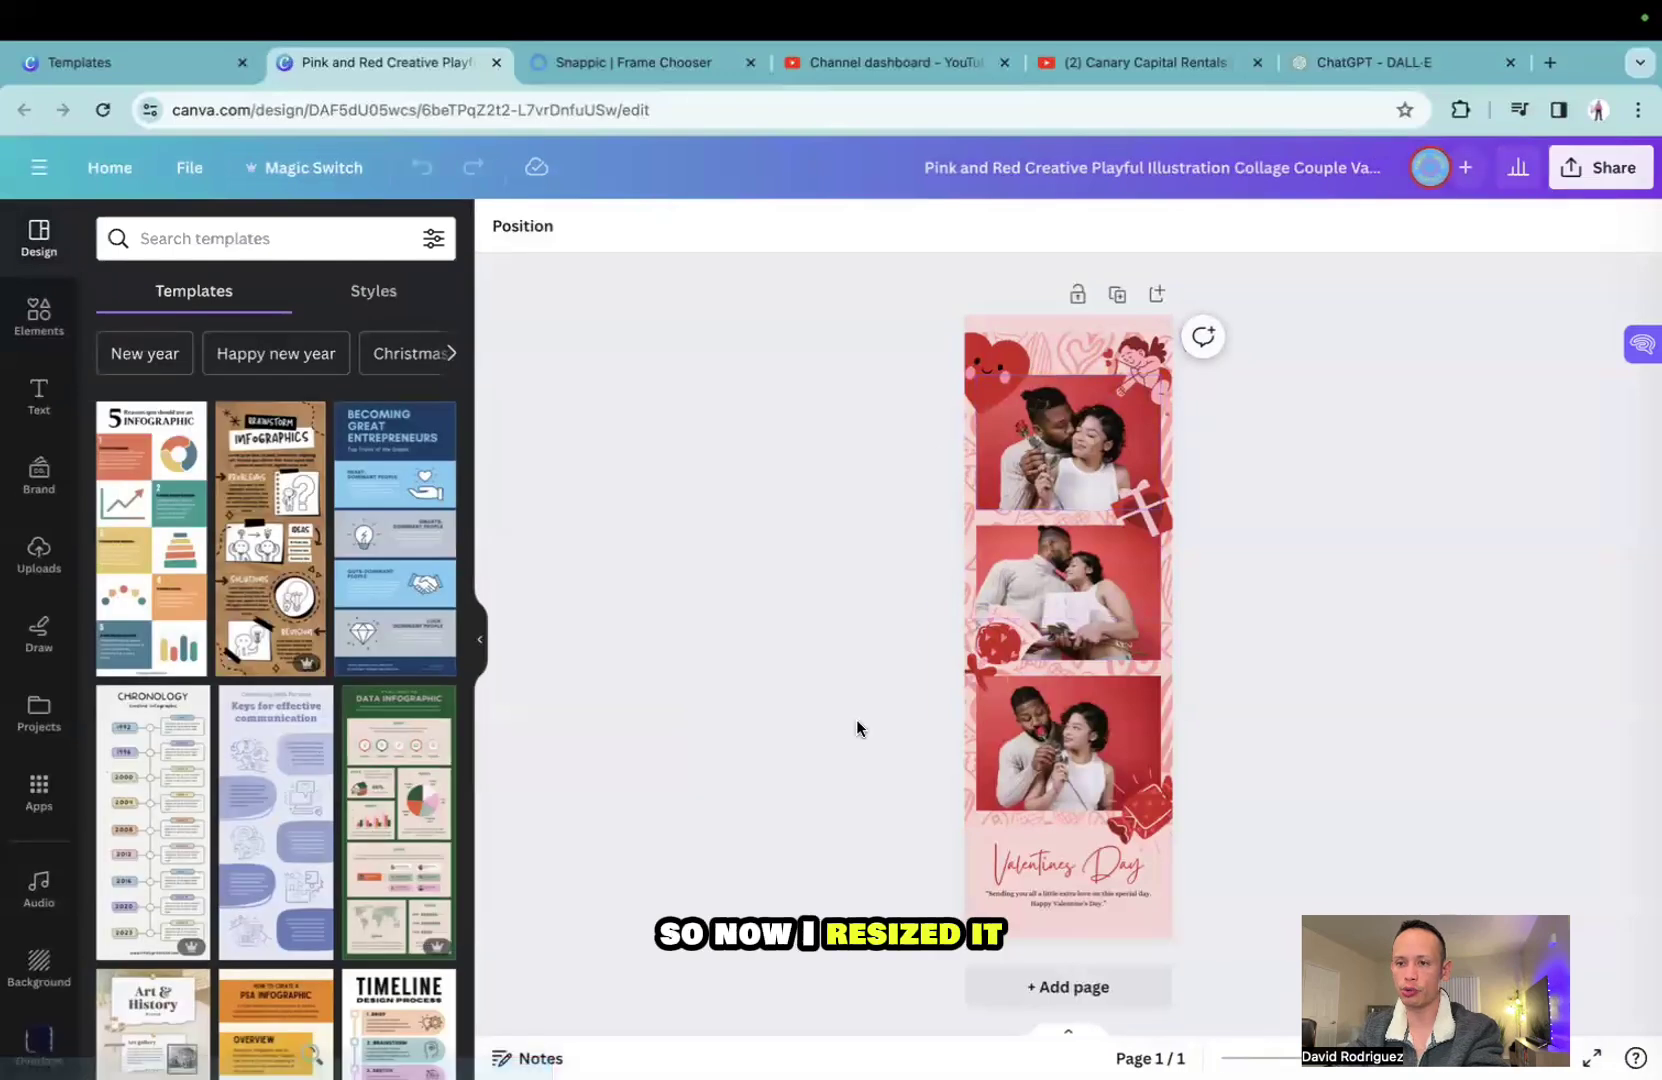
pyautogui.click(304, 170)
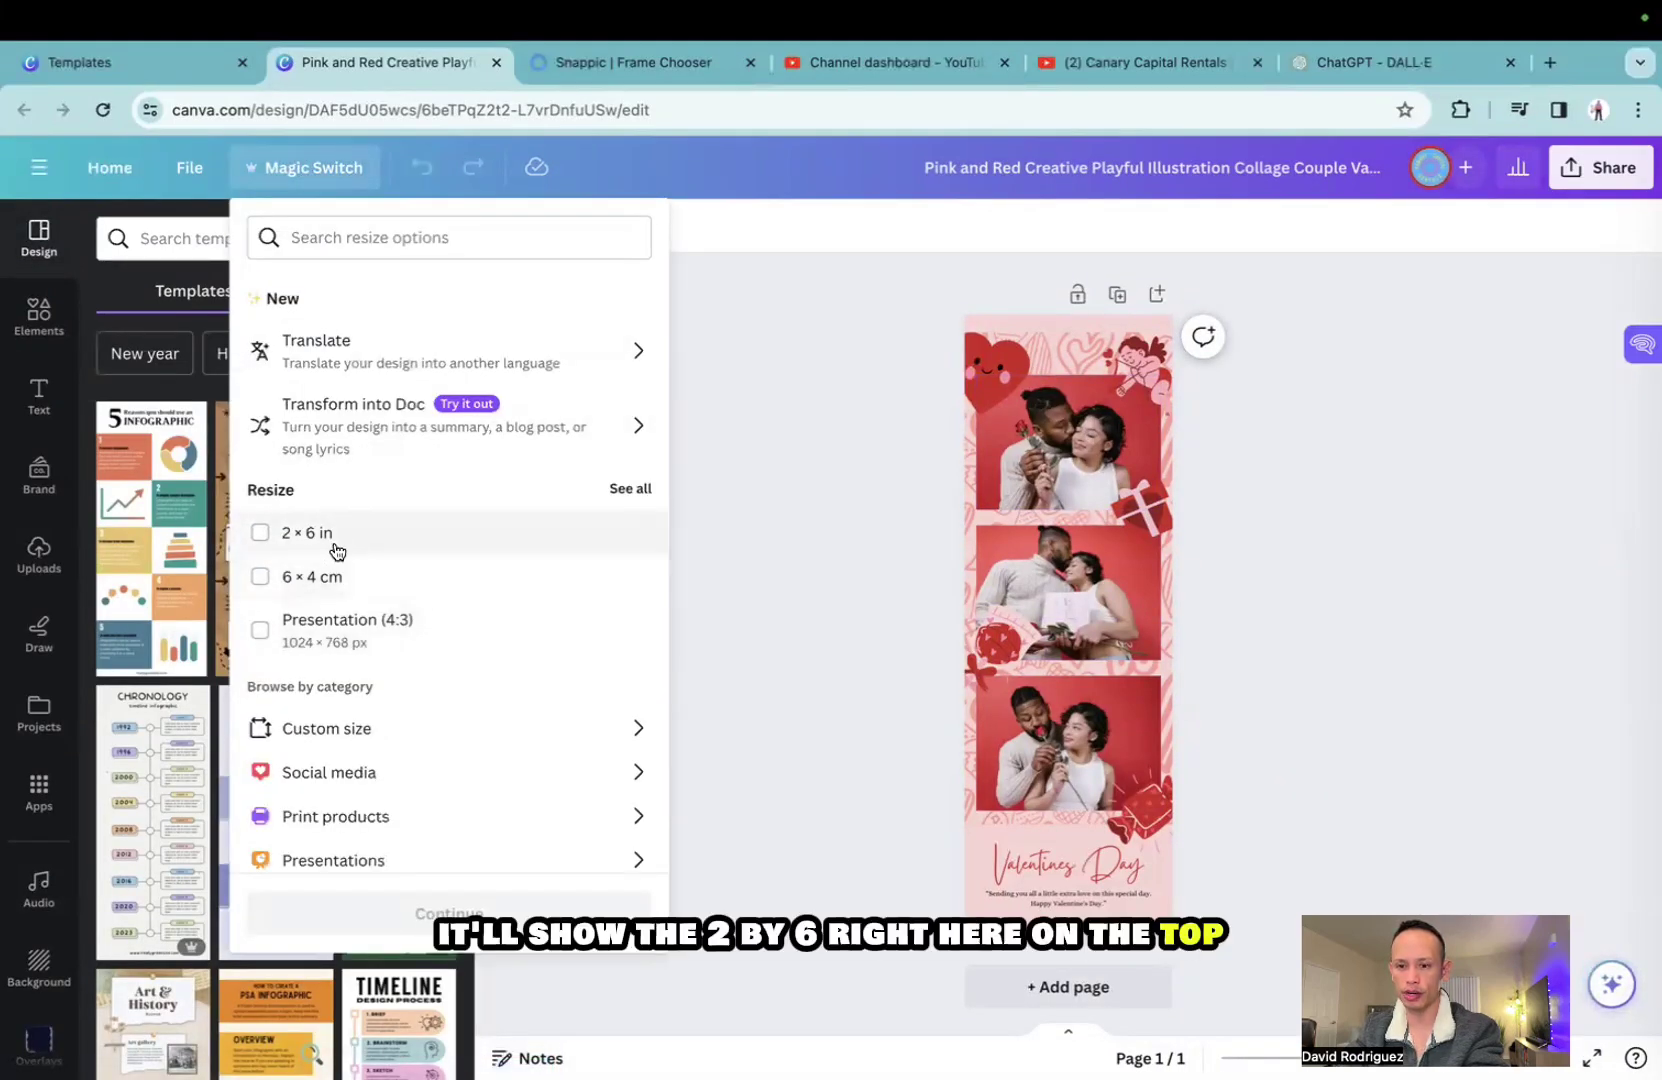
pyautogui.click(810, 556)
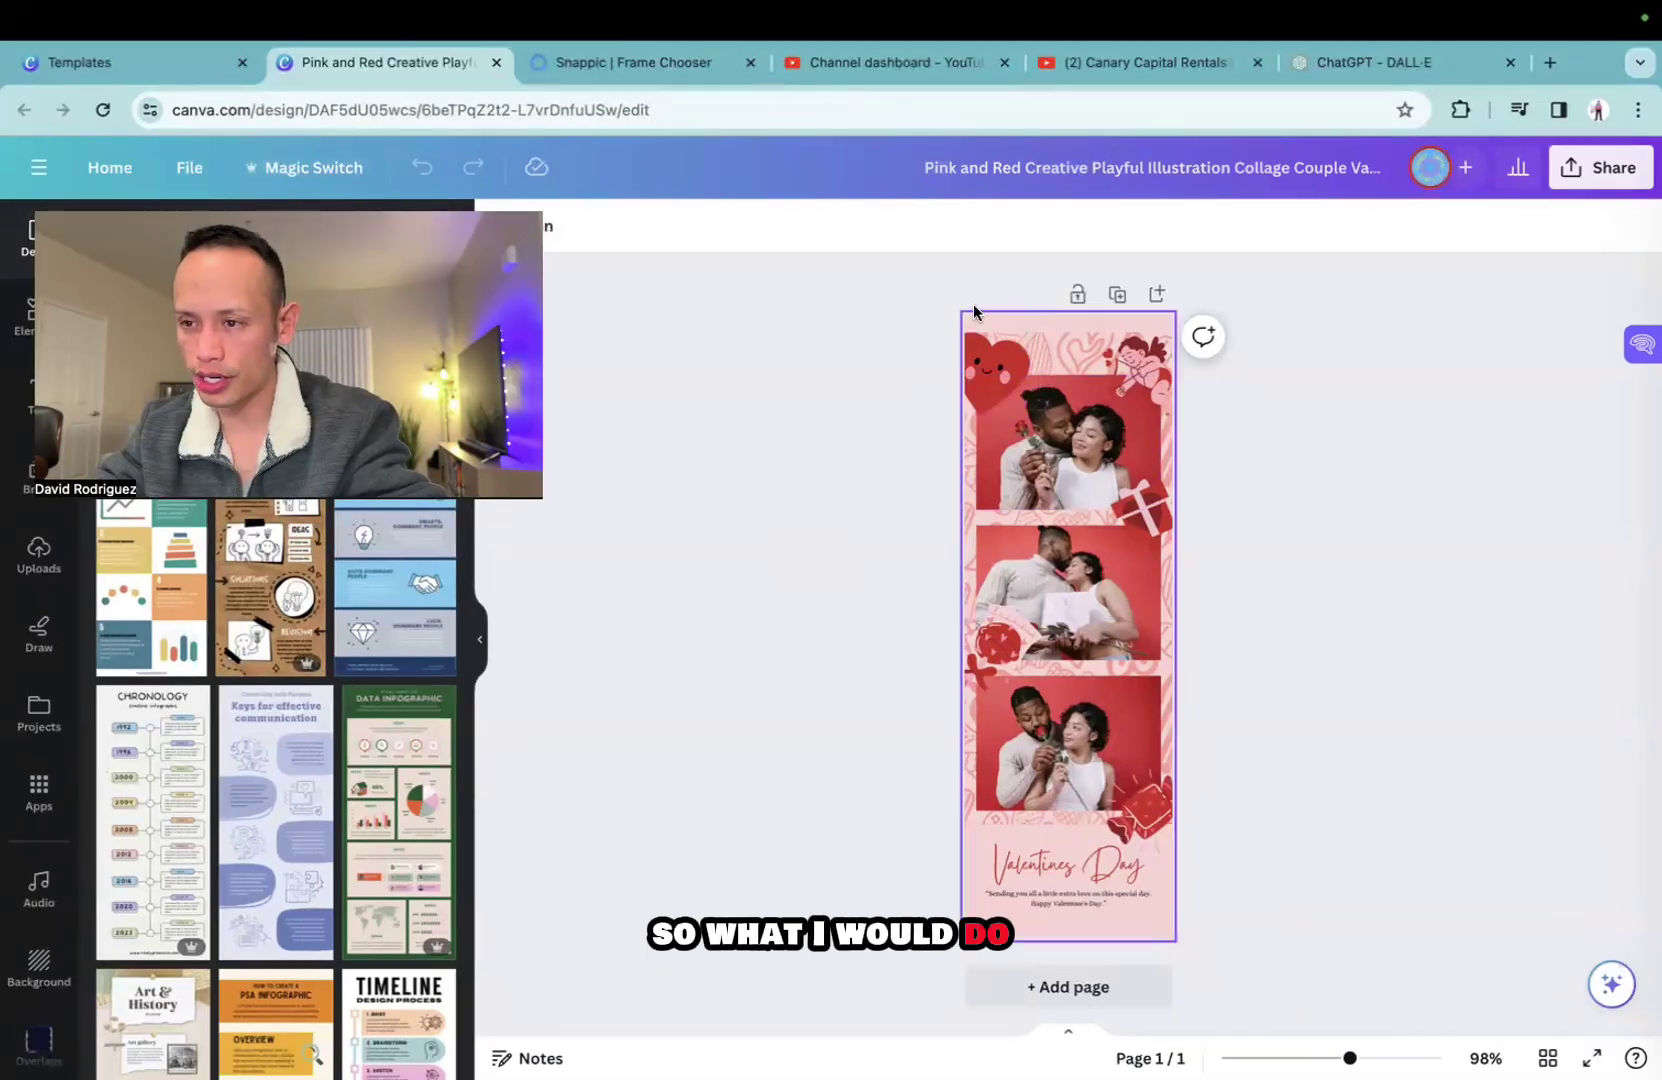
# Delete the small quote beneath the "Valentines Day" heading and shift the heading slightly down.
pyautogui.click(1045, 897)
pyautogui.press('Delete')
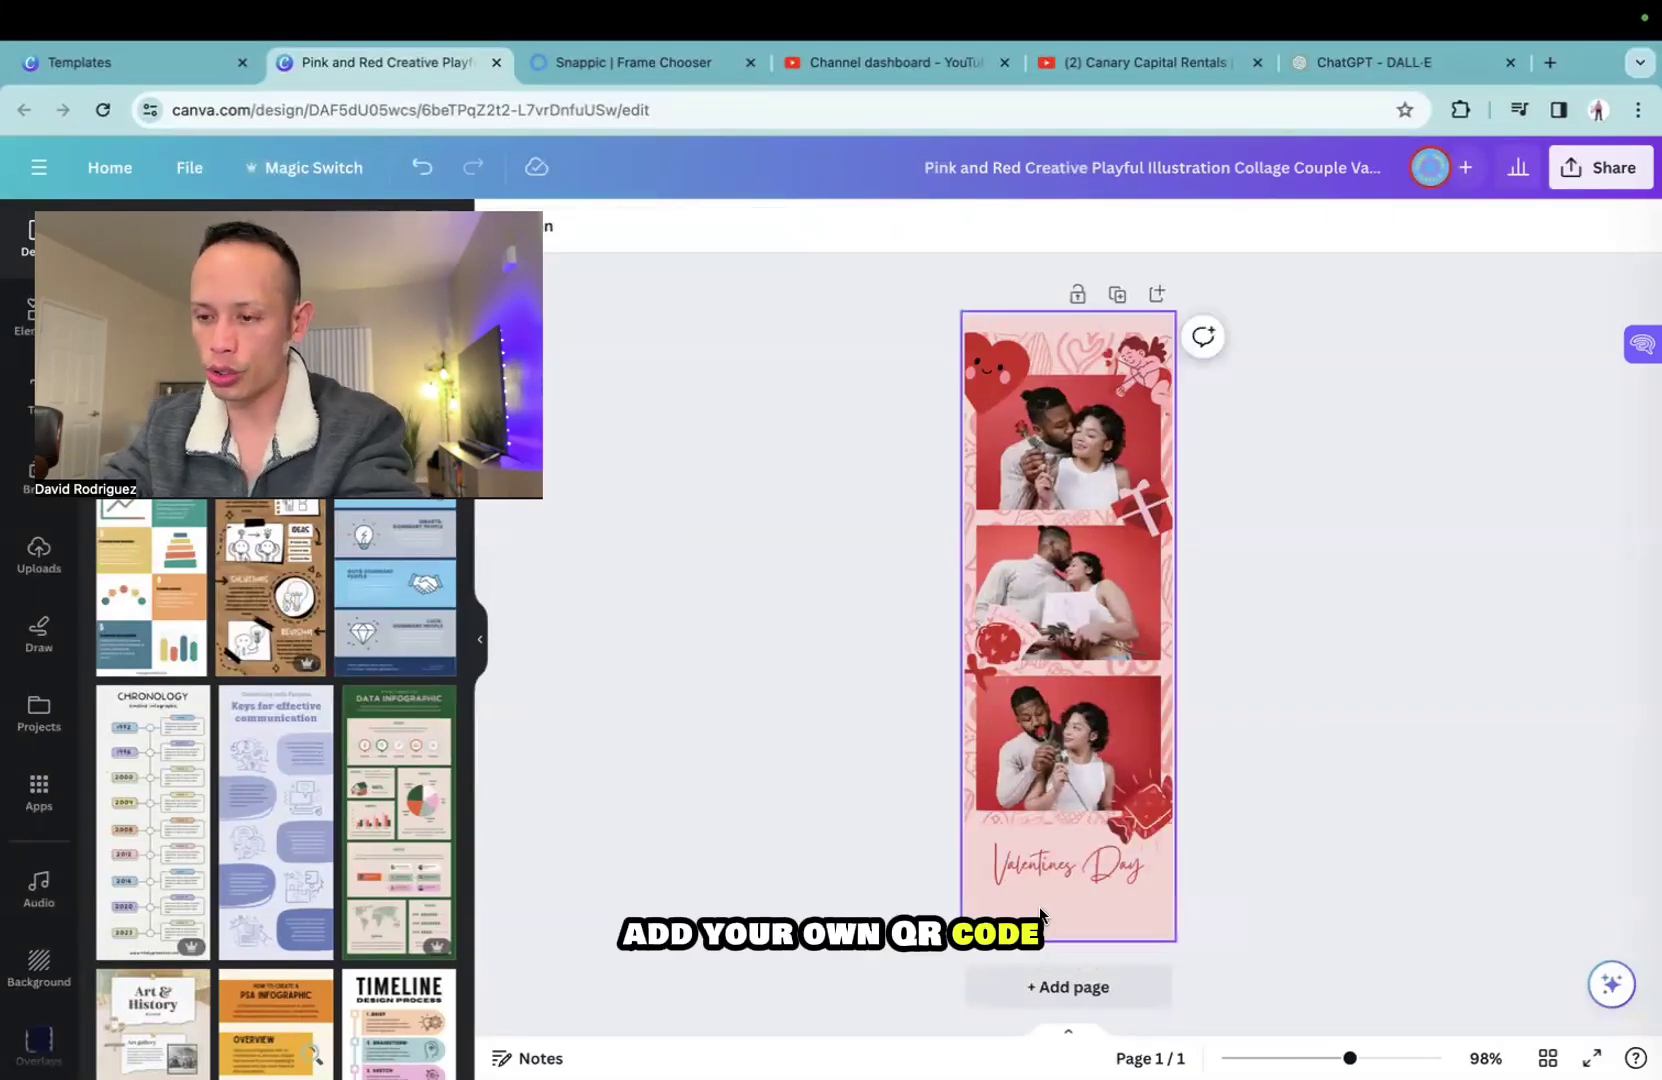
pyautogui.click(1050, 880)
pyautogui.moveTo(1050, 880); pyautogui.dragTo(1050, 886)
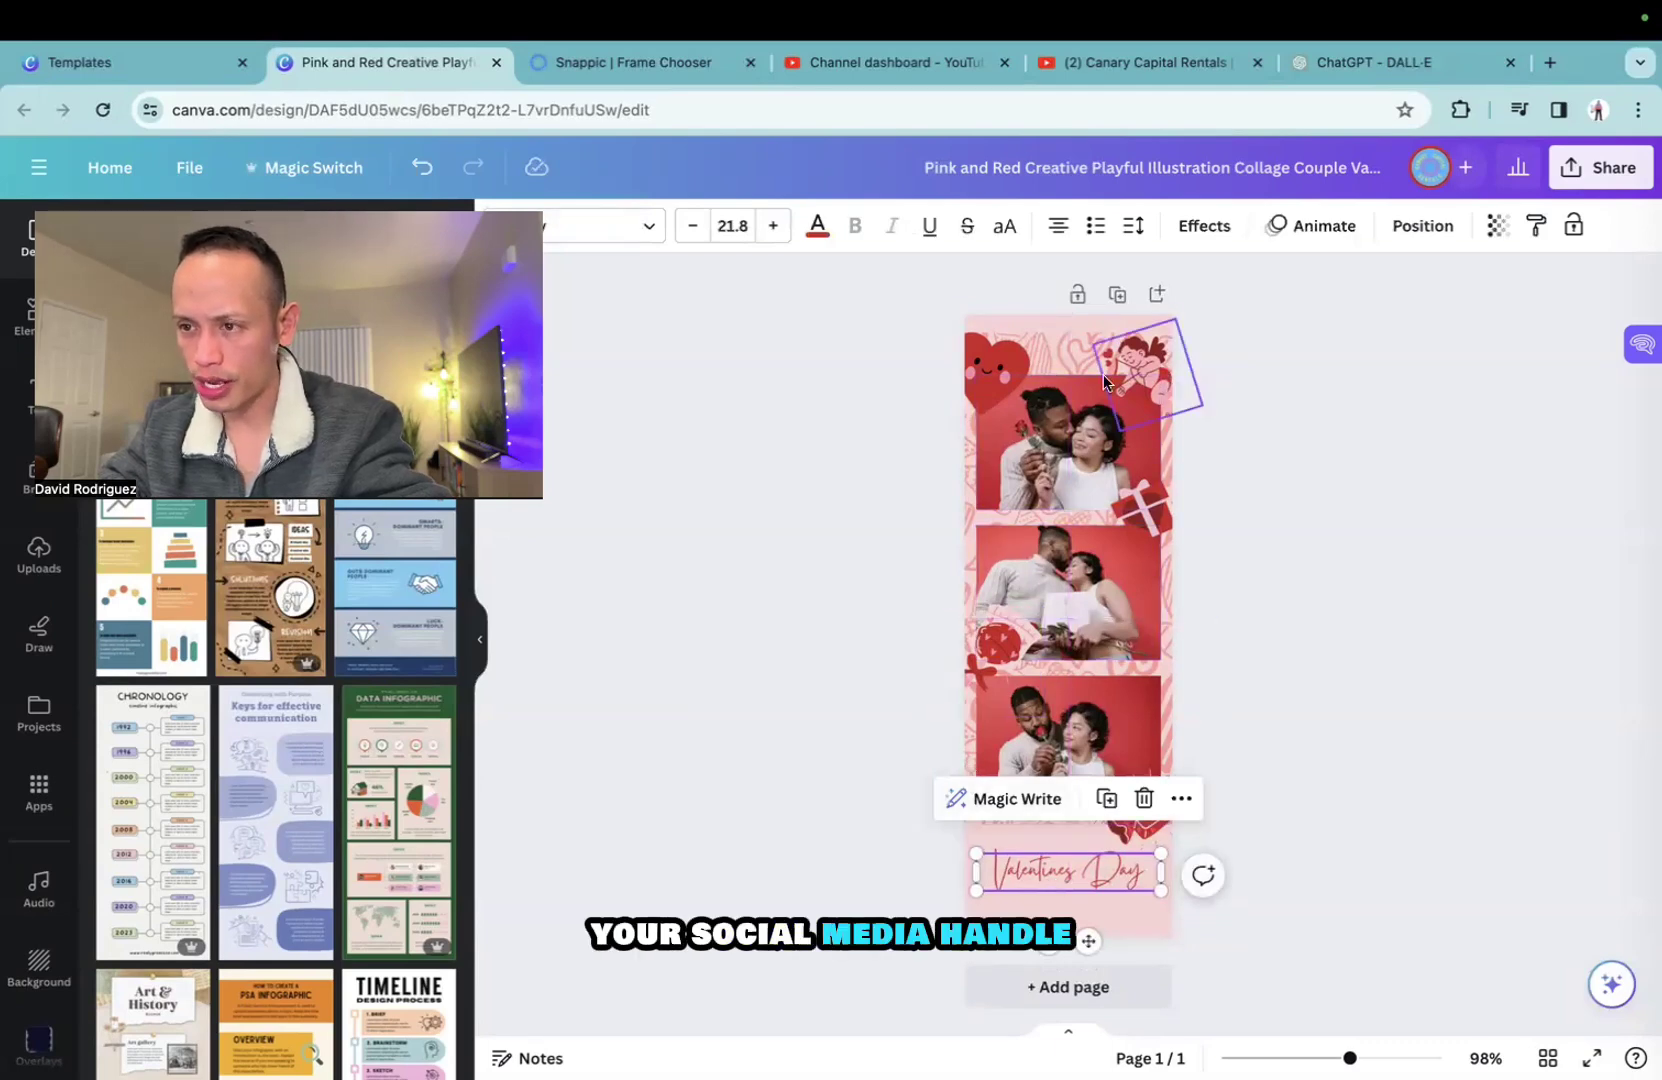
# Delete the three couple photos and their placeholder frames from the strip.
pyautogui.click(1137, 367)
pyautogui.click(1080, 448)
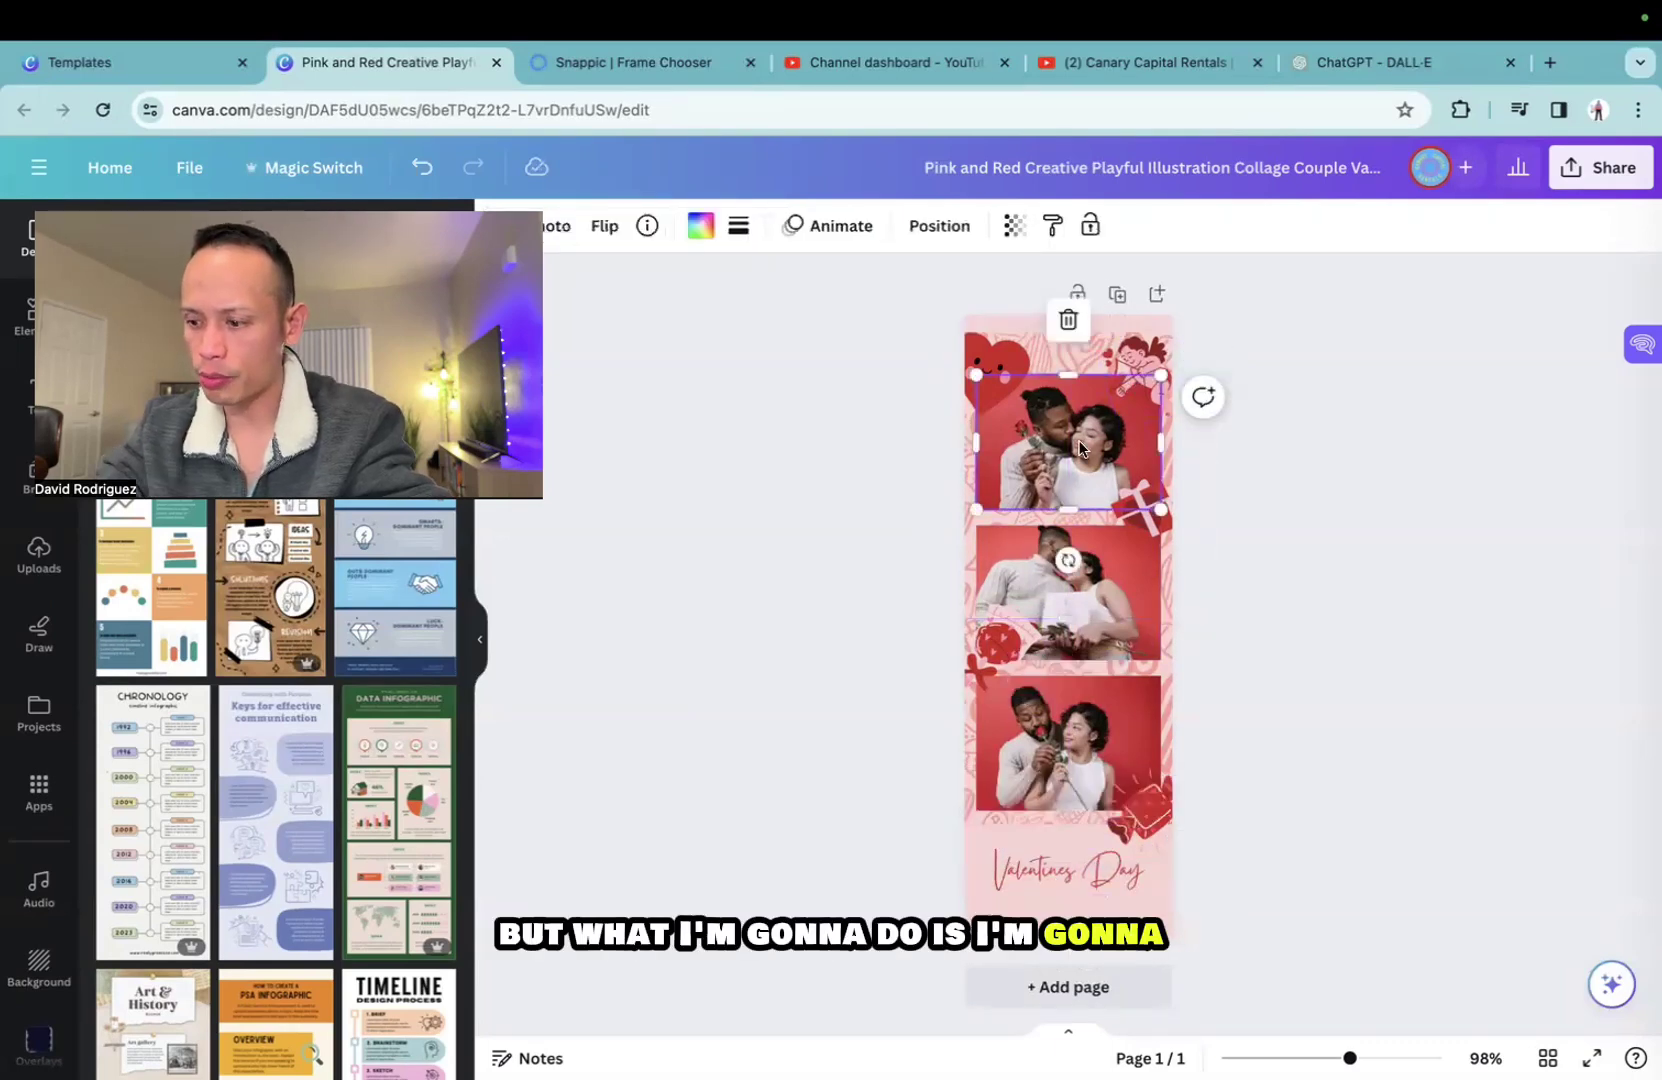
pyautogui.press('Delete')
pyautogui.click(1043, 602)
pyautogui.press('Delete')
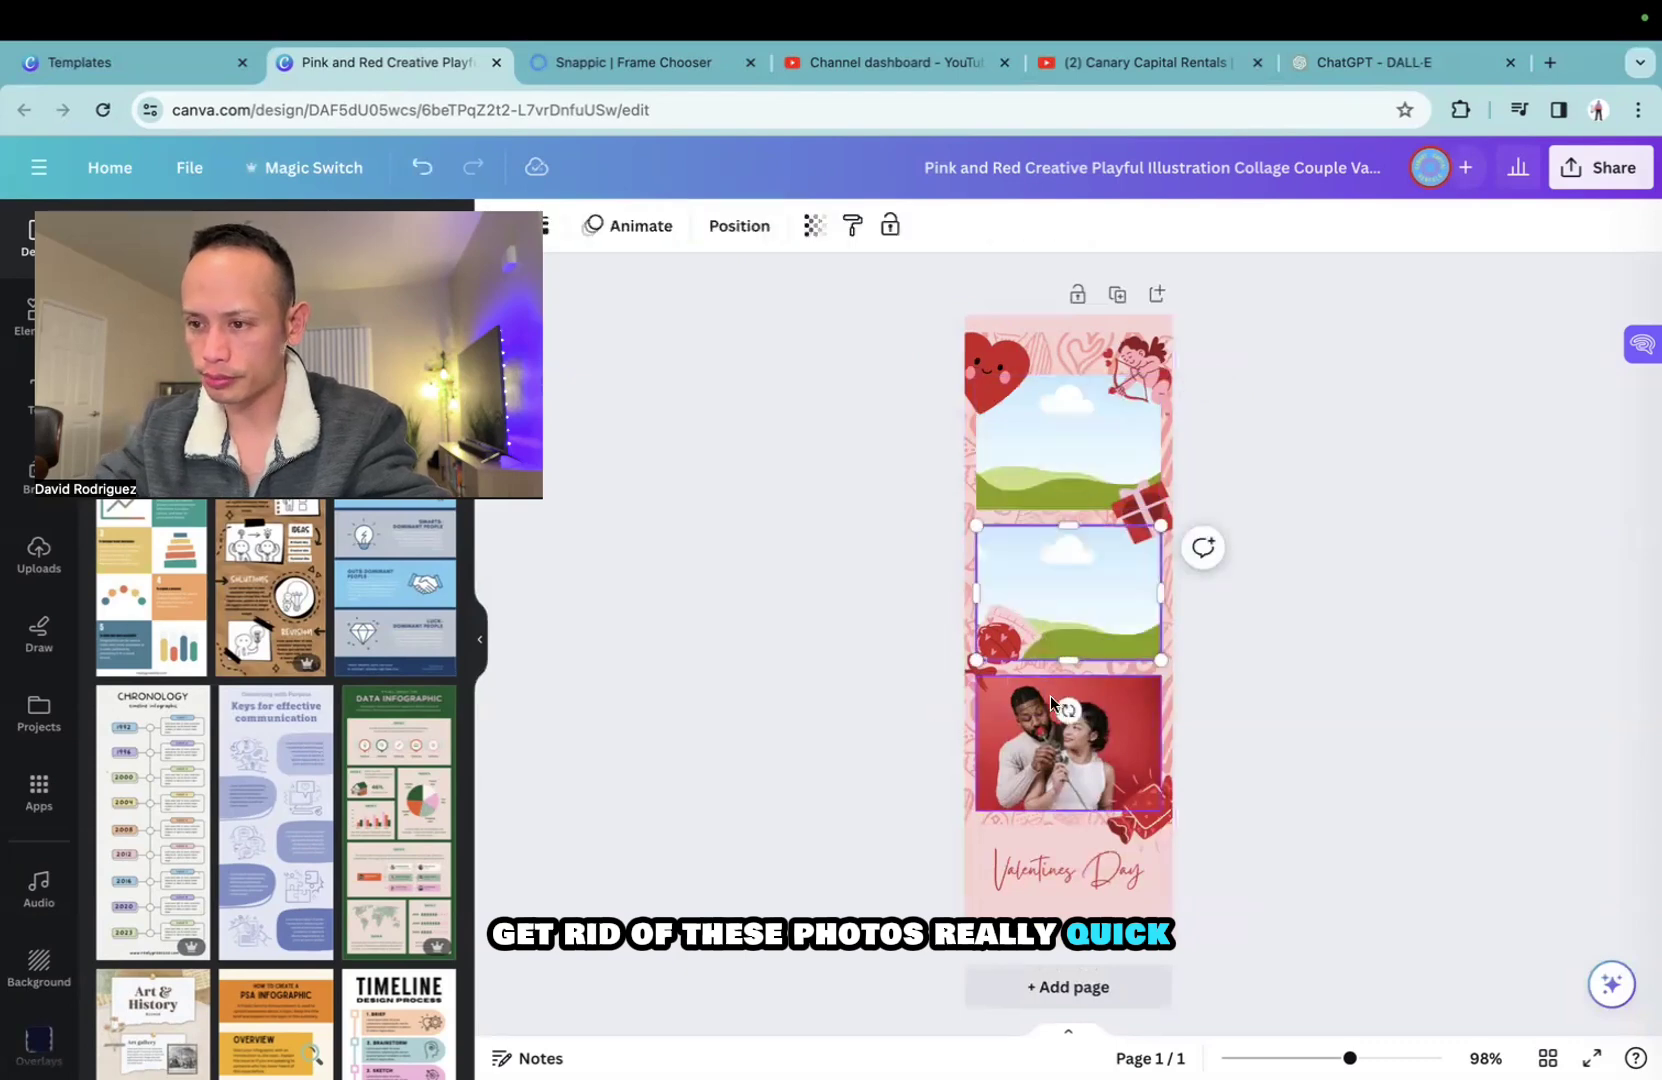
pyautogui.press('Delete')
# Stretch the two heart-pattern images to cover the strip from its upper edge down to the "Valentines Day" heading.
pyautogui.click(1056, 345)
pyautogui.moveTo(1065, 328); pyautogui.dragTo(1066, 312)
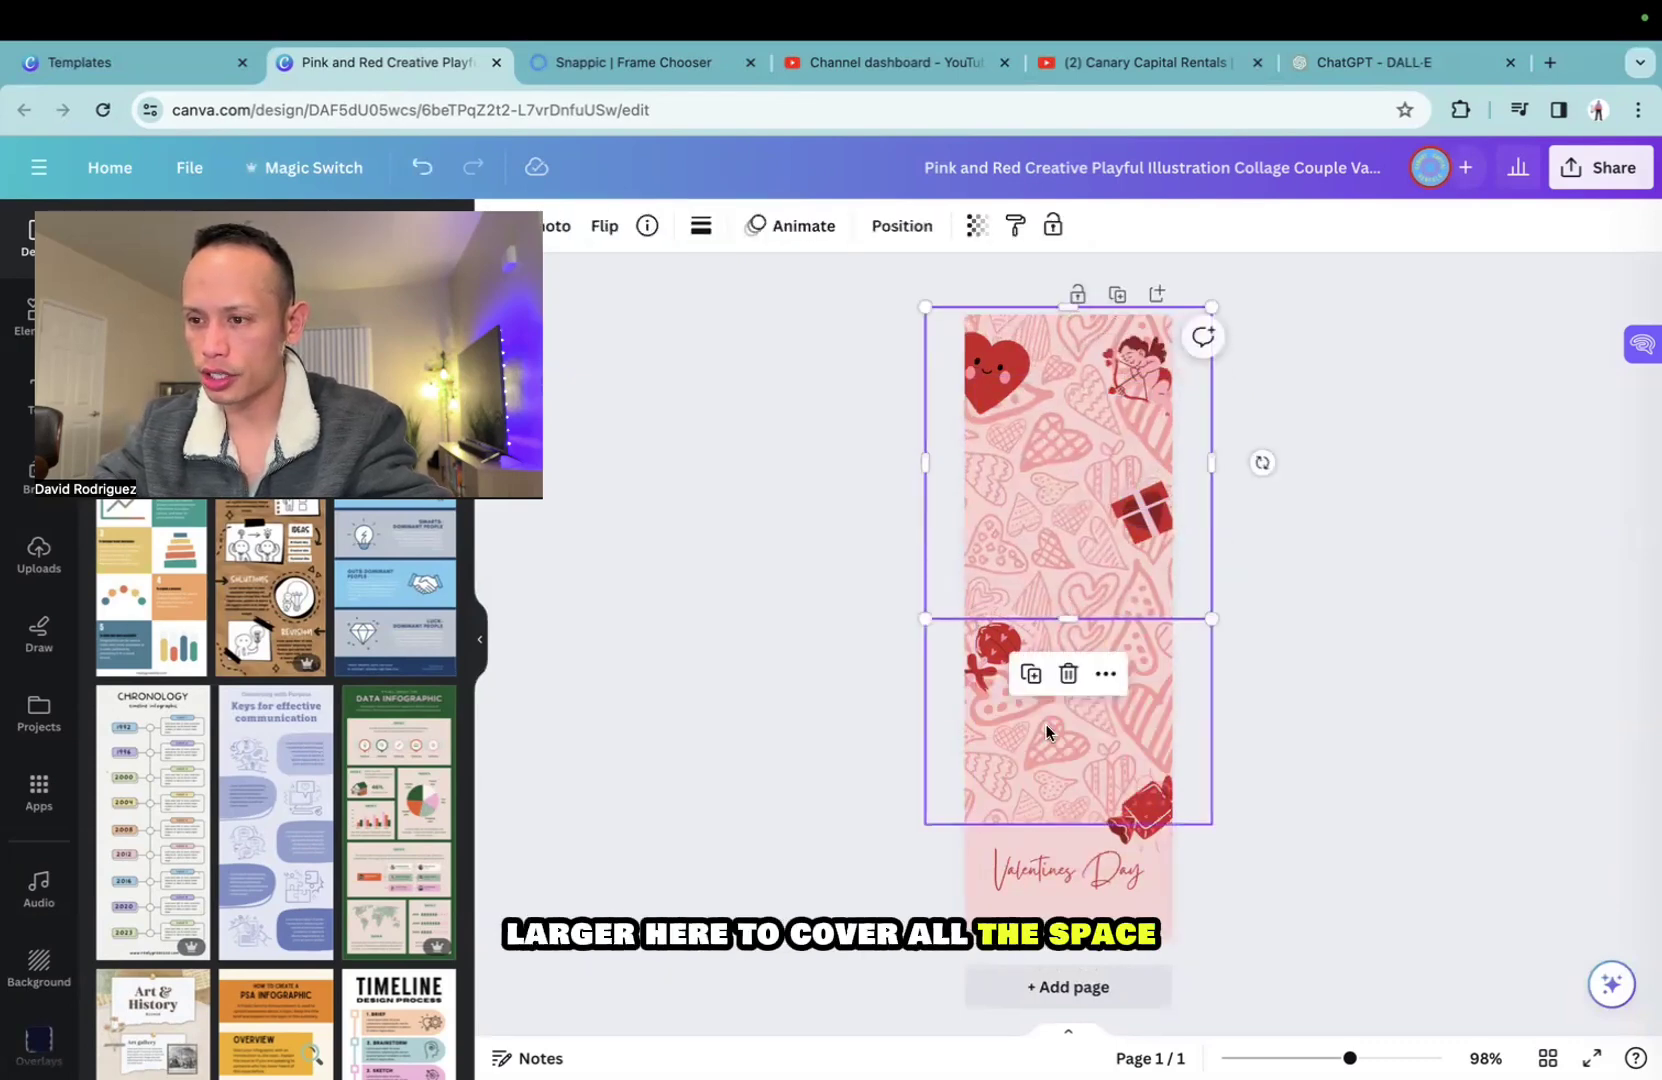
pyautogui.click(1054, 808)
pyautogui.moveTo(1066, 824); pyautogui.dragTo(1066, 856)
pyautogui.click(901, 832)
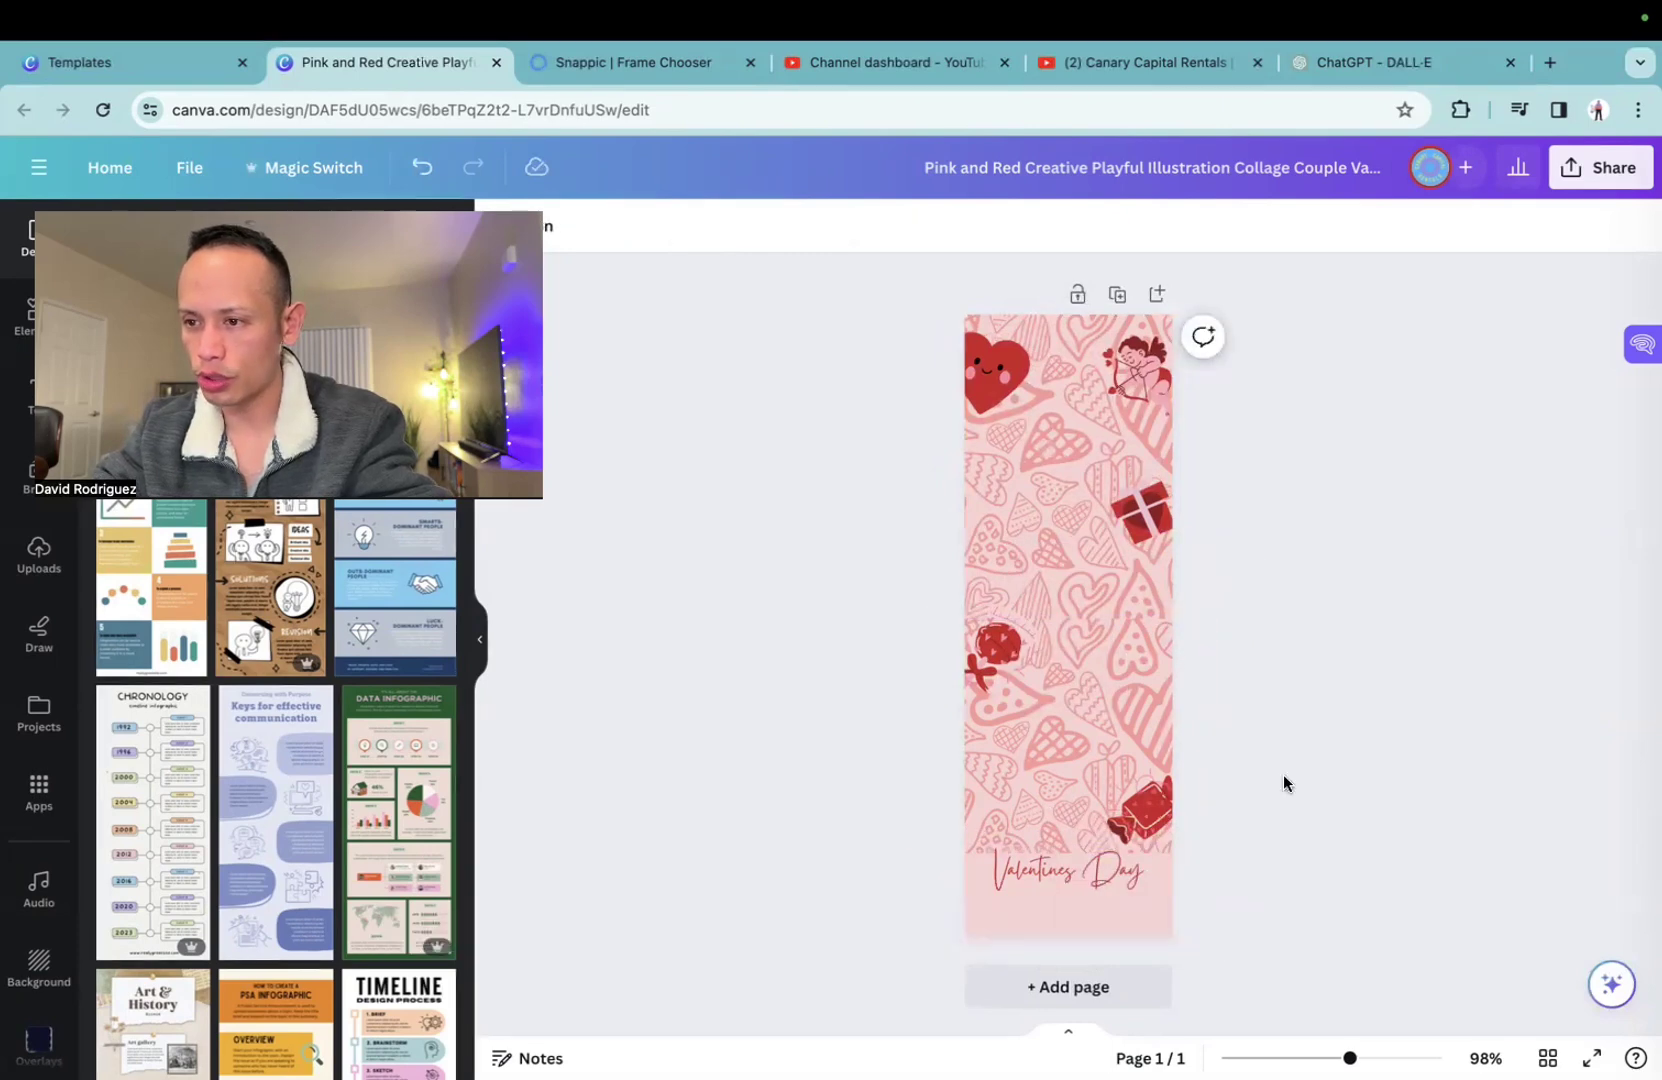
# Move the "Valentines Day" heading a little lower and give it a Neon effect at maximum intensity.
pyautogui.click(1063, 880)
pyautogui.moveTo(1063, 878); pyautogui.dragTo(1065, 894)
pyautogui.click(1205, 228)
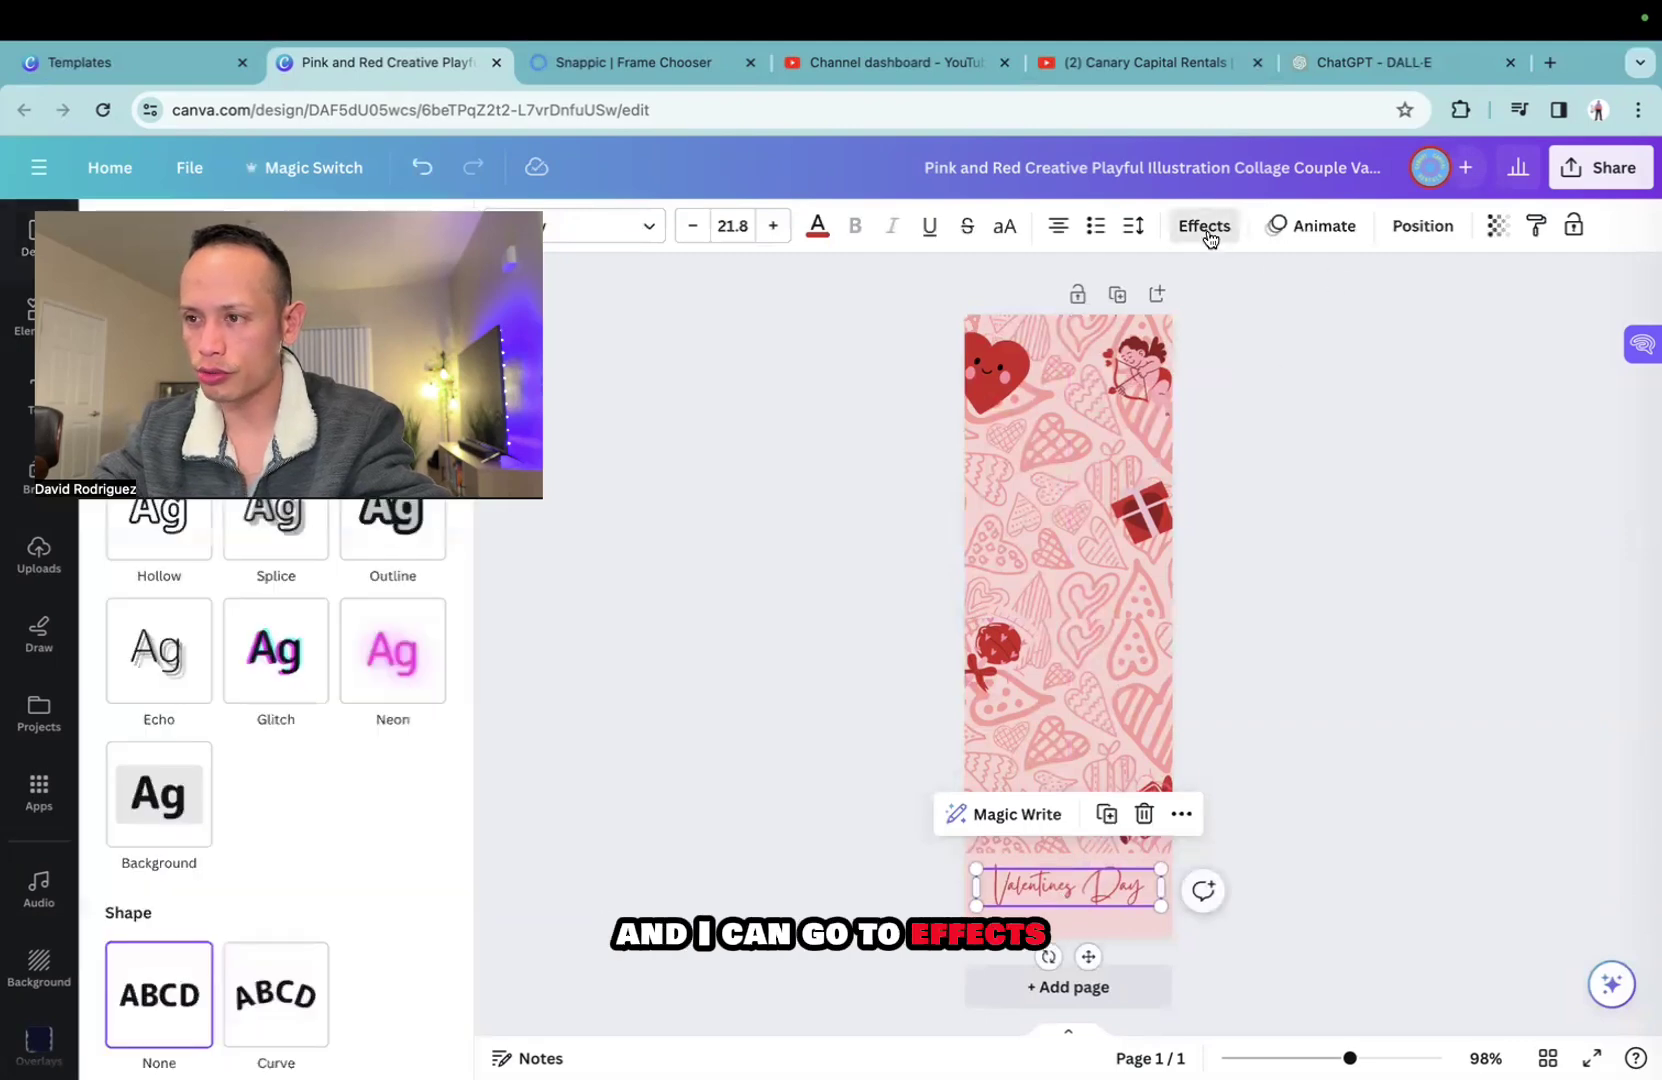
pyautogui.click(392, 650)
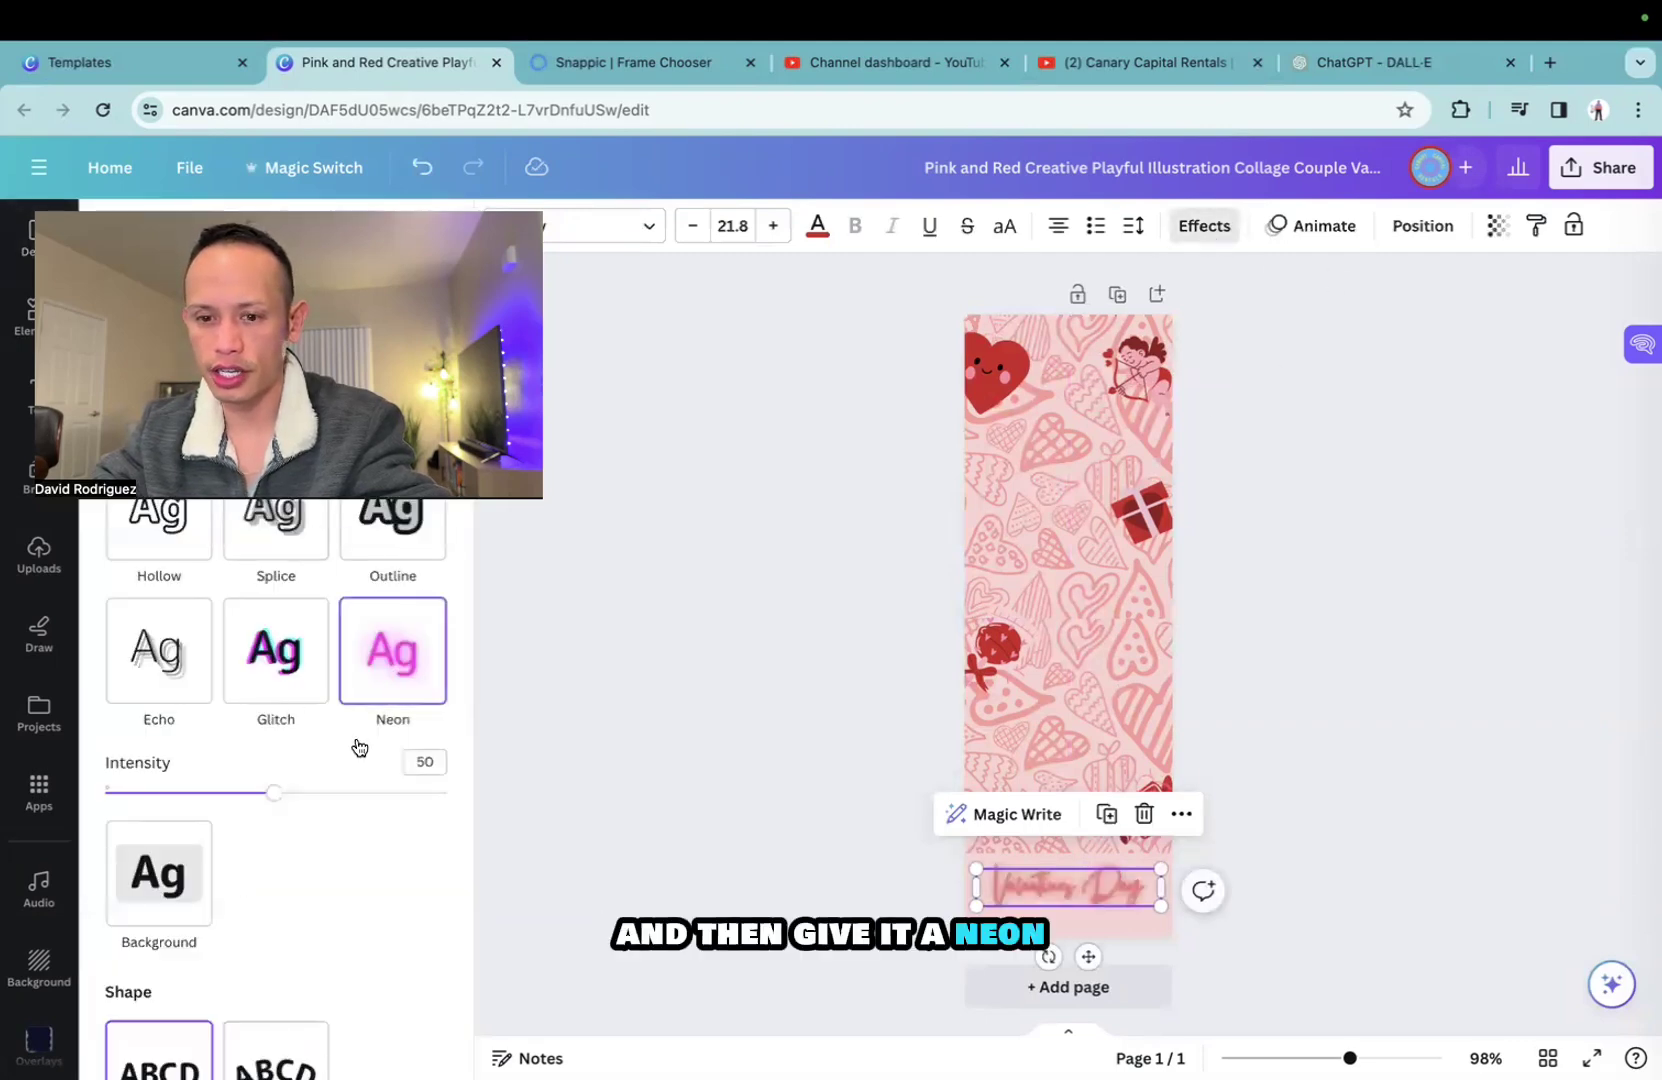
pyautogui.moveTo(275, 791); pyautogui.dragTo(530, 812)
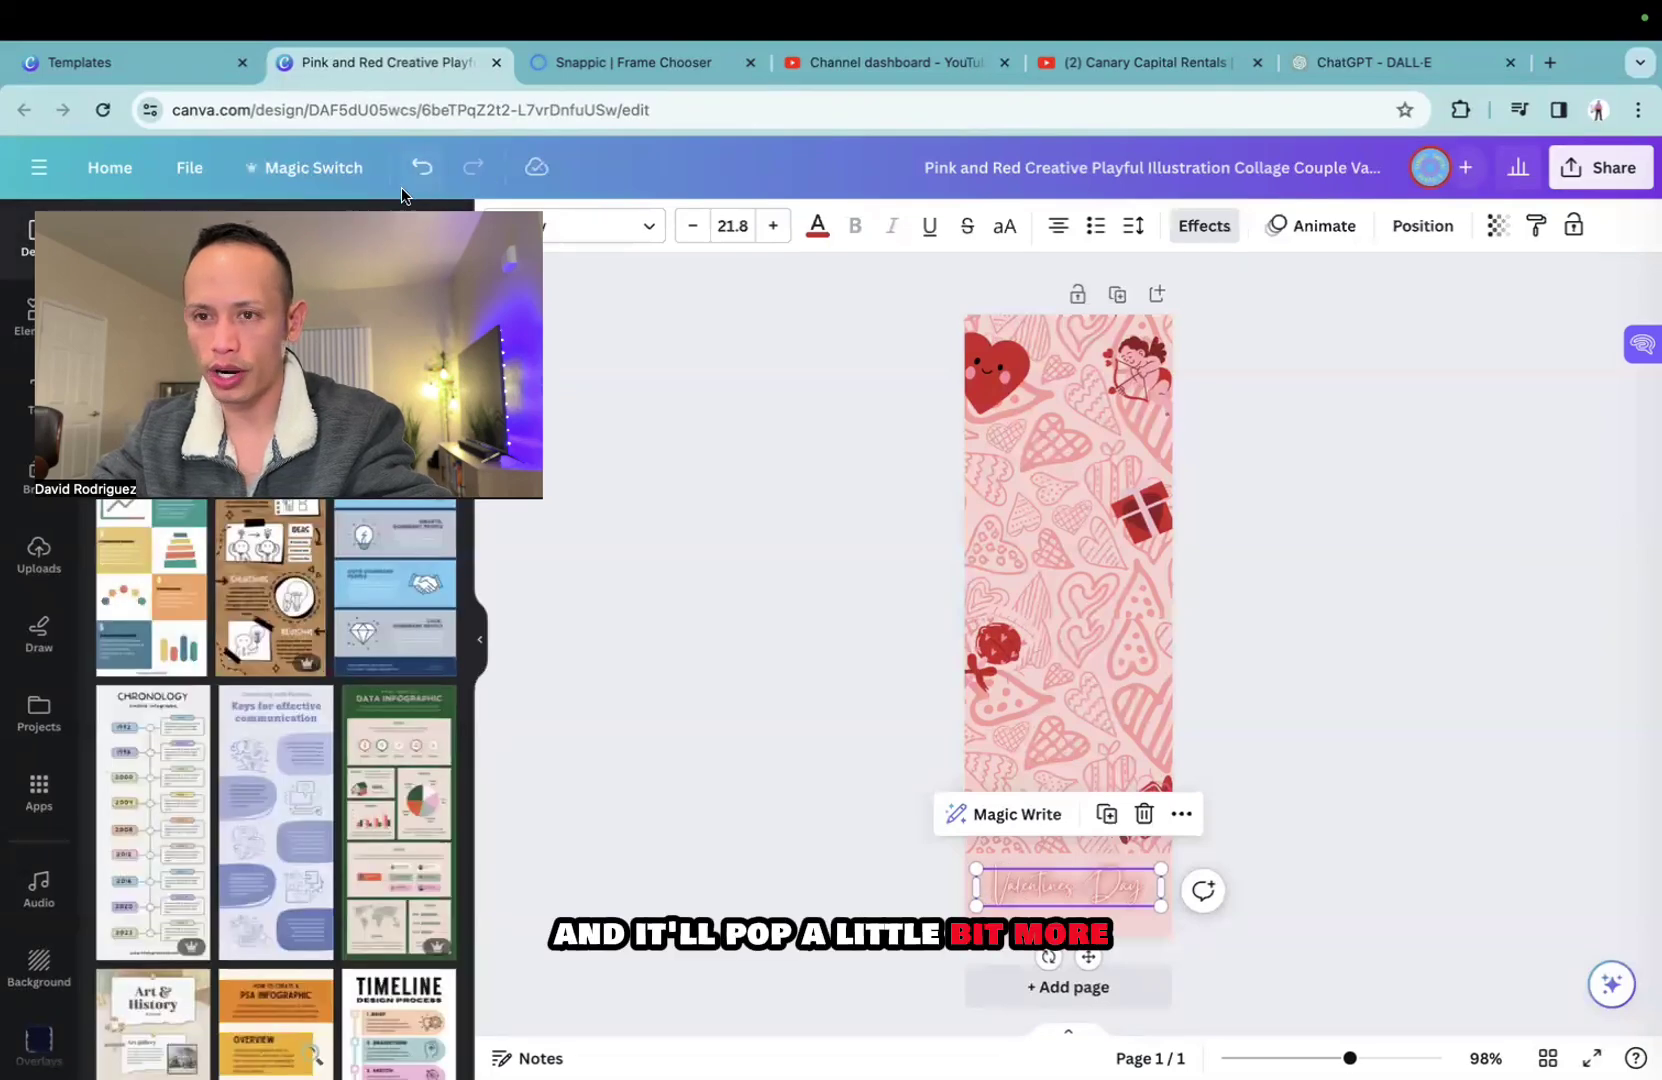
# Search the graphic elements for "clouds" and add the wide, flat-bottomed white cloud to the strip.
pyautogui.click(38, 330)
pyautogui.click(224, 241)
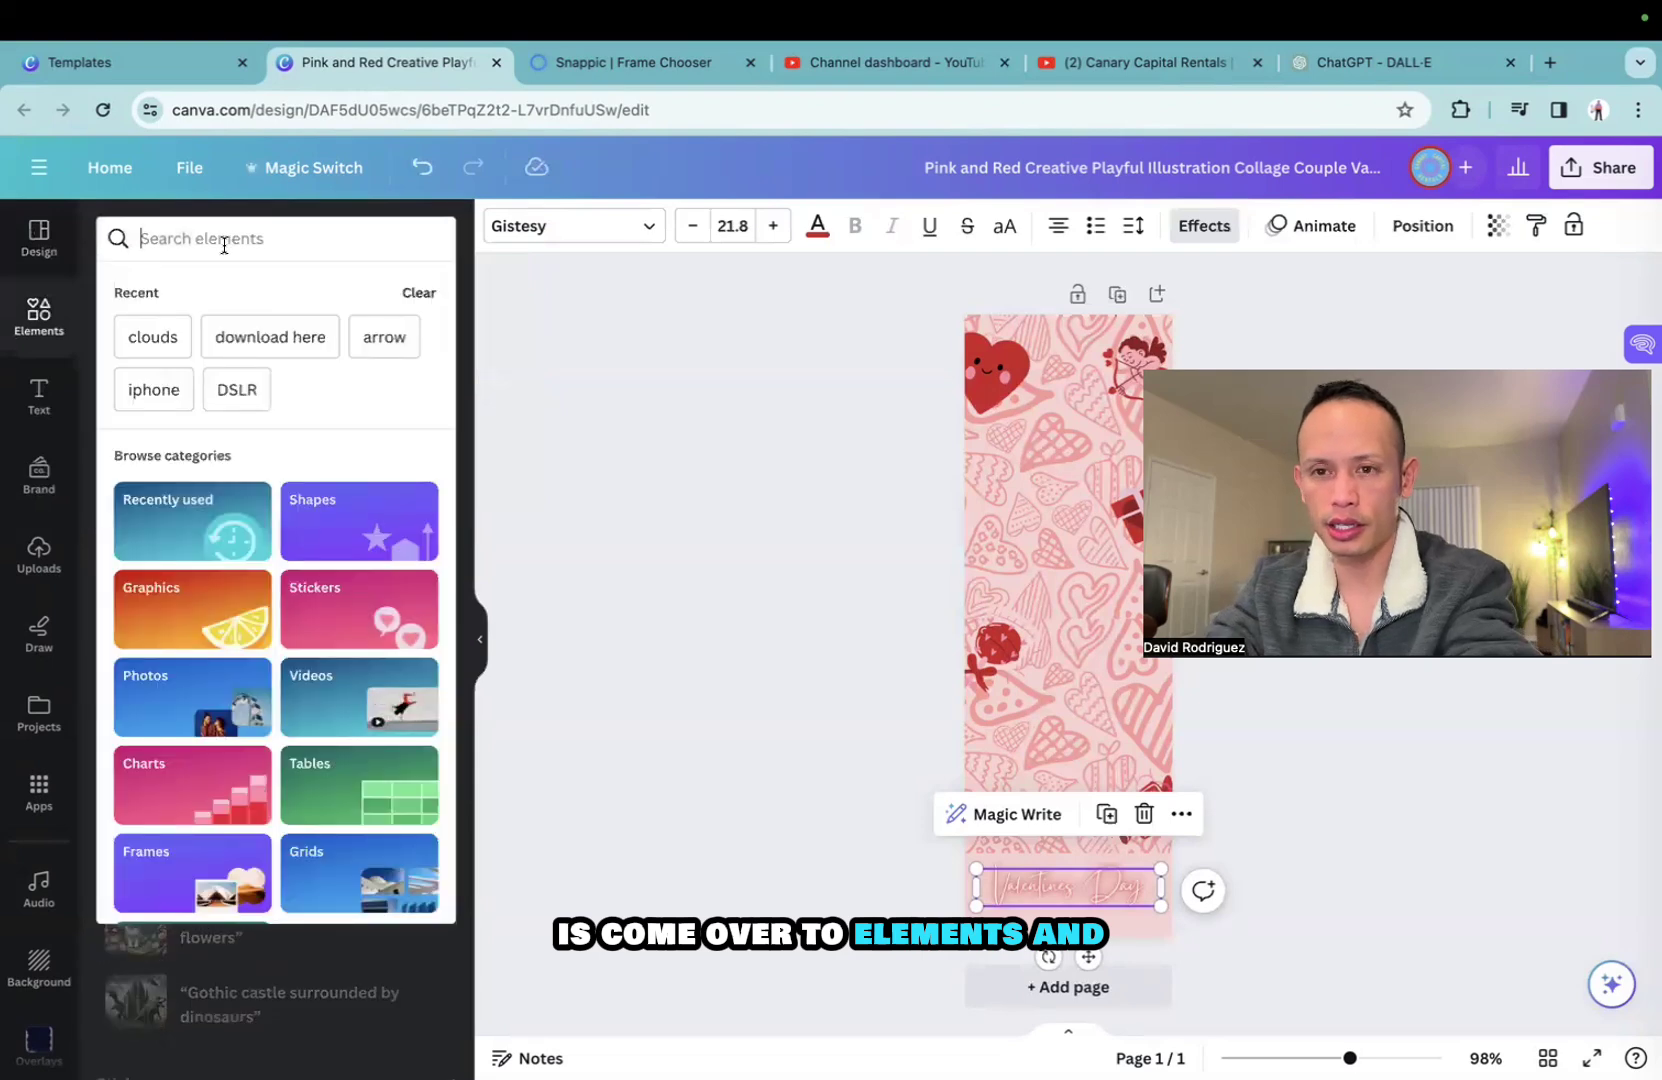
pyautogui.write('clou')
pyautogui.click(185, 332)
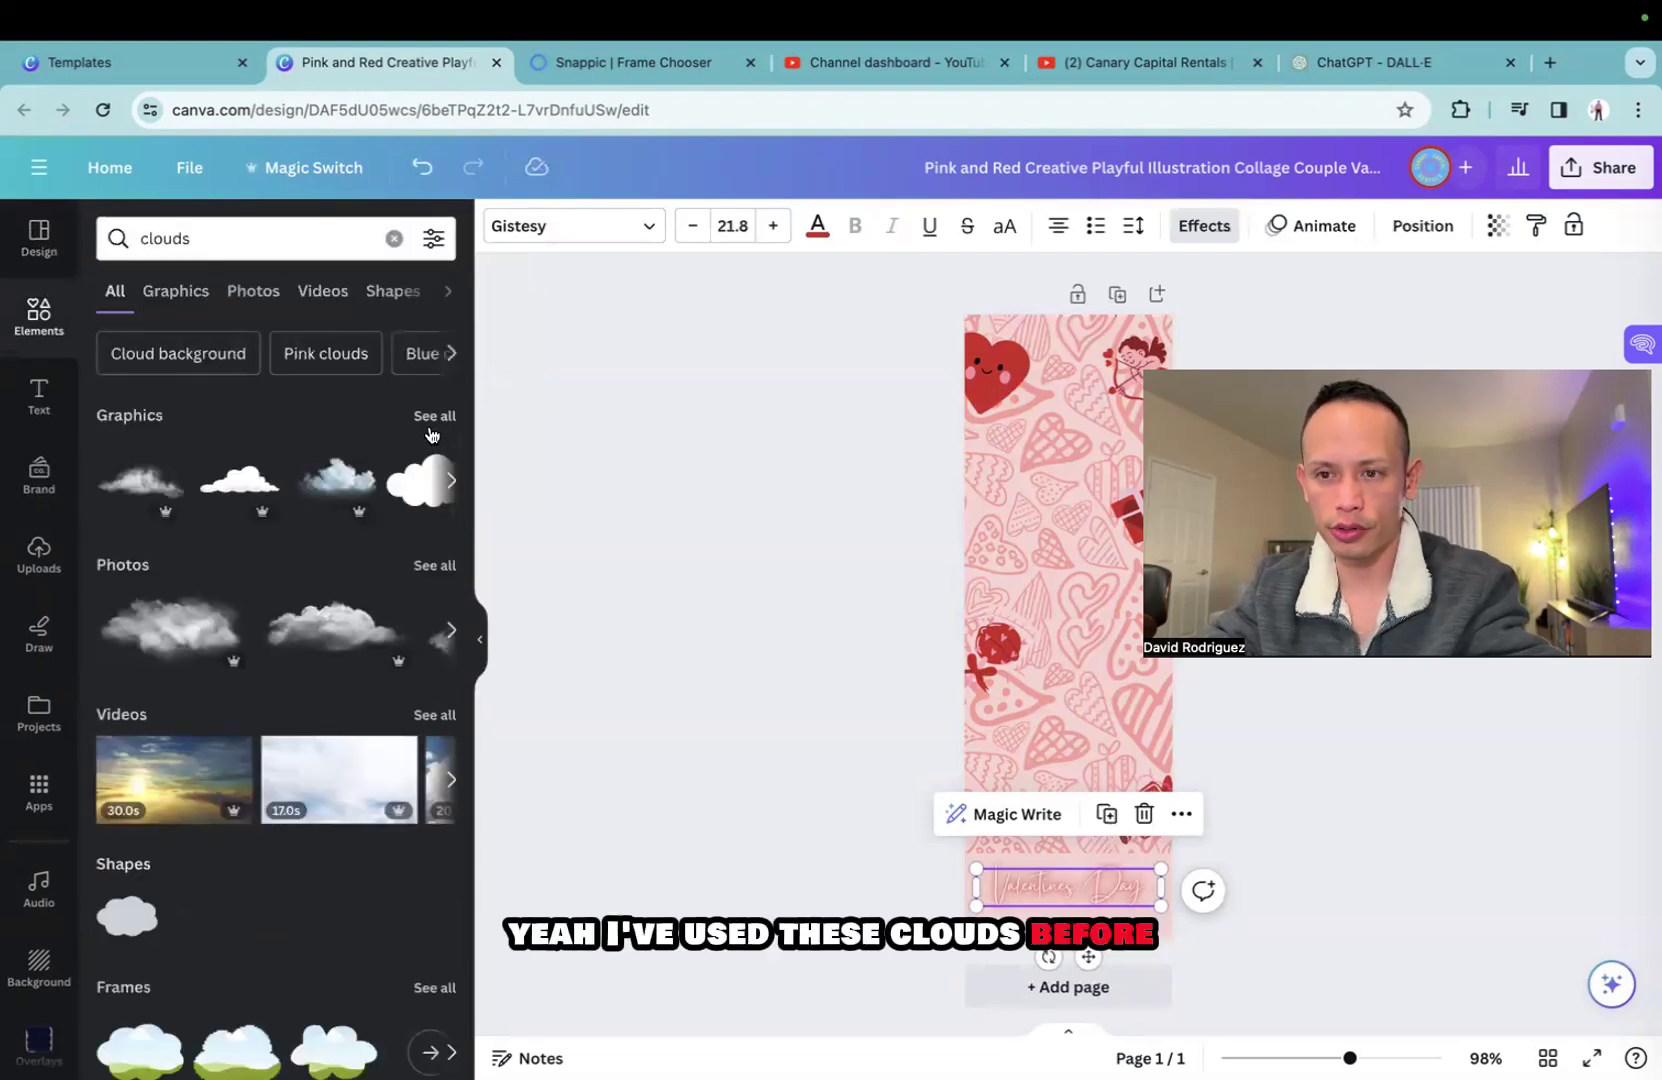
pyautogui.click(175, 291)
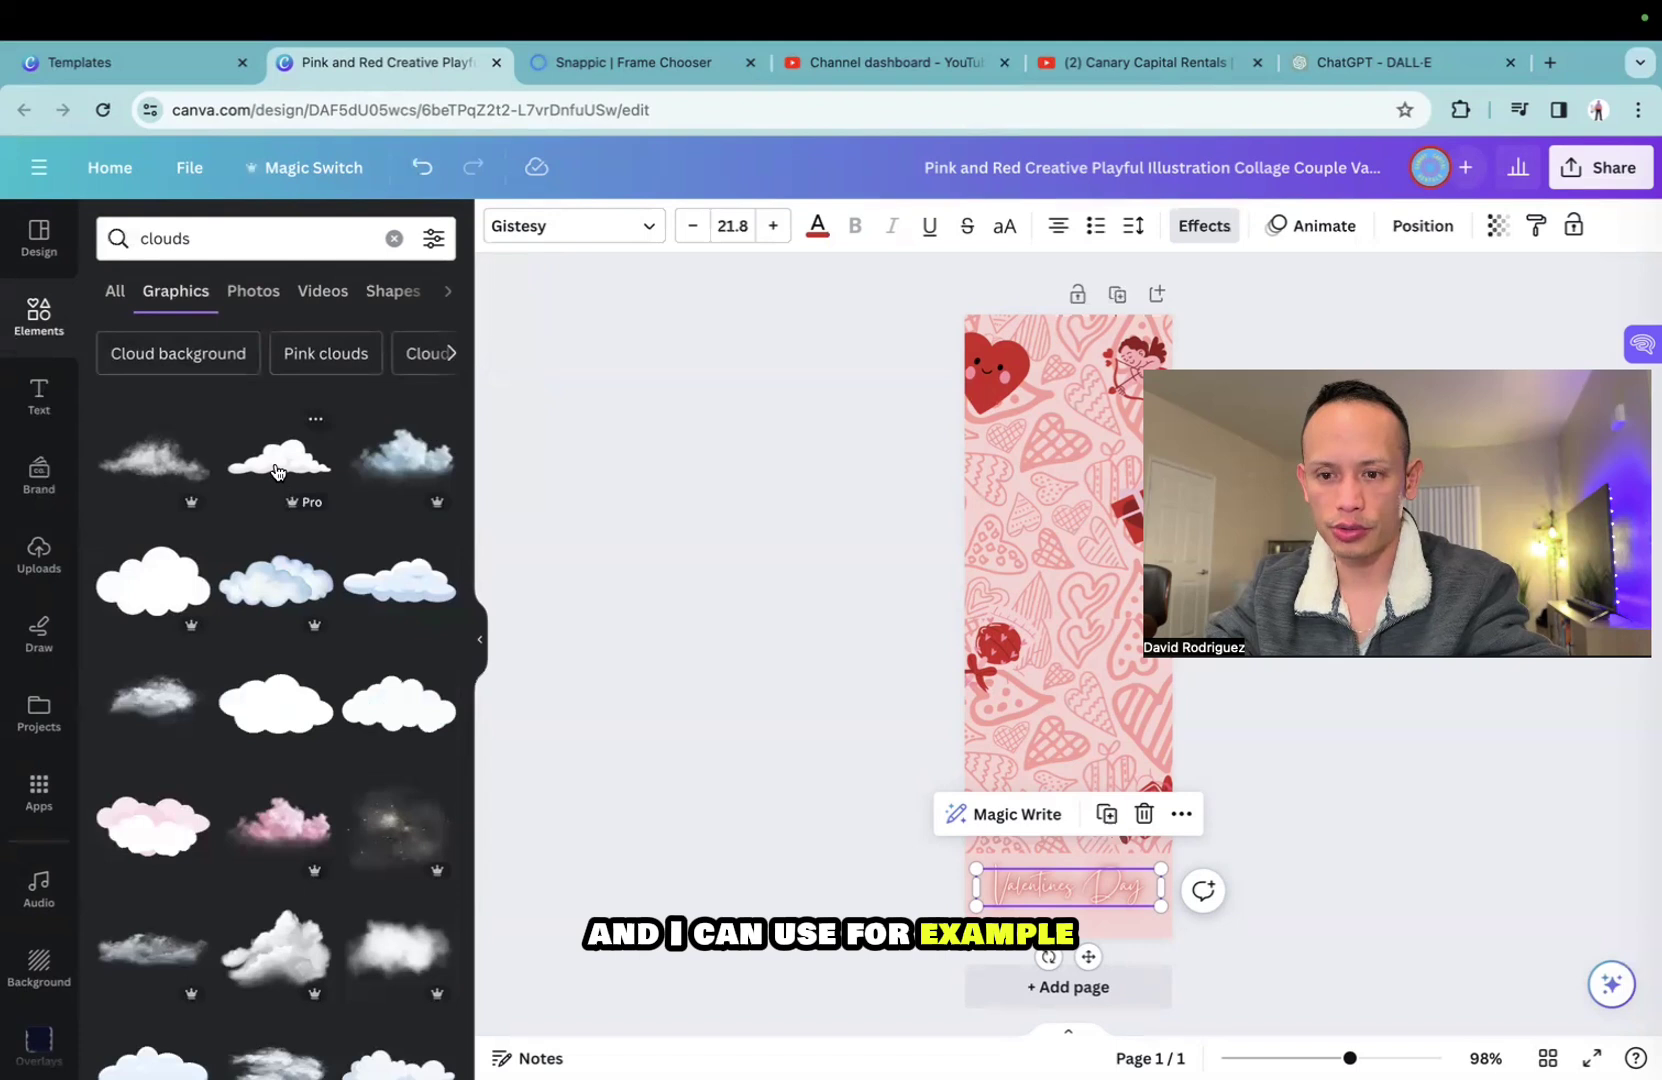
pyautogui.click(278, 465)
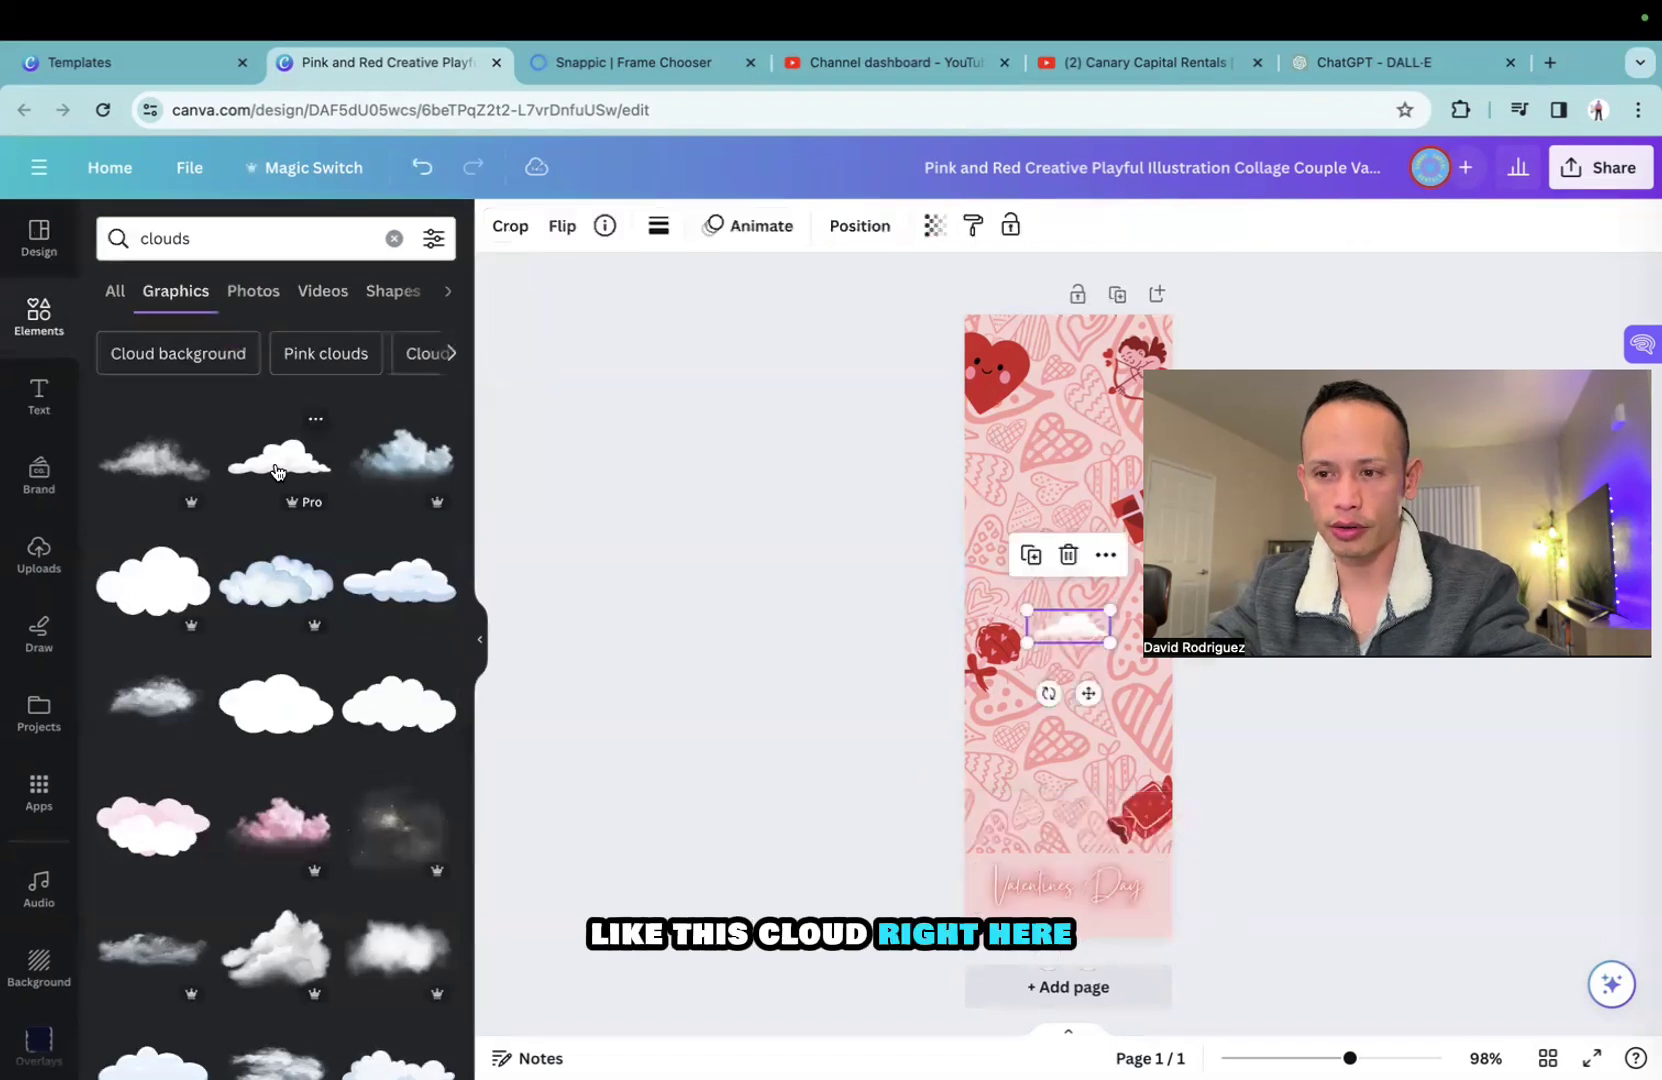
# Add a pink-and-white cloud, place both clouds at the "Valentines Day" heading, and enlarge the white one to about 1.6 x 0.6 in.
pyautogui.moveTo(151, 1005); pyautogui.dragTo(943, 853)
pyautogui.moveTo(1077, 637); pyautogui.dragTo(1108, 910)
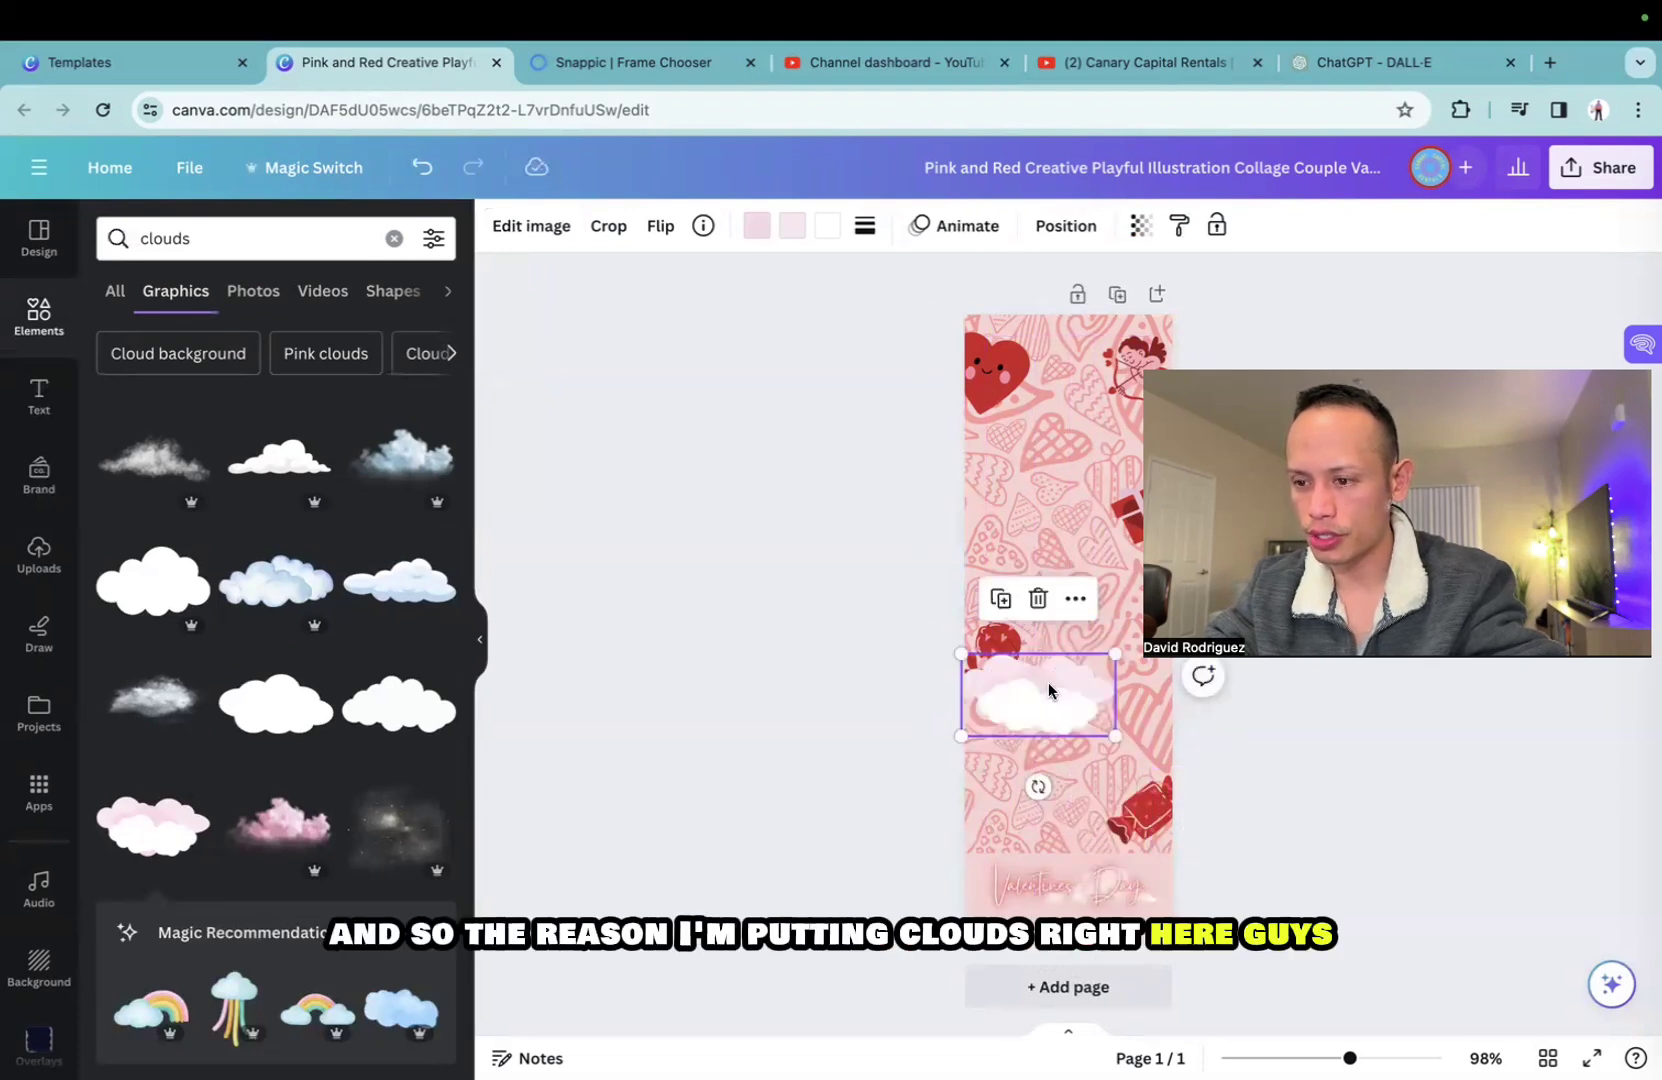
pyautogui.moveTo(1051, 689); pyautogui.dragTo(1049, 858)
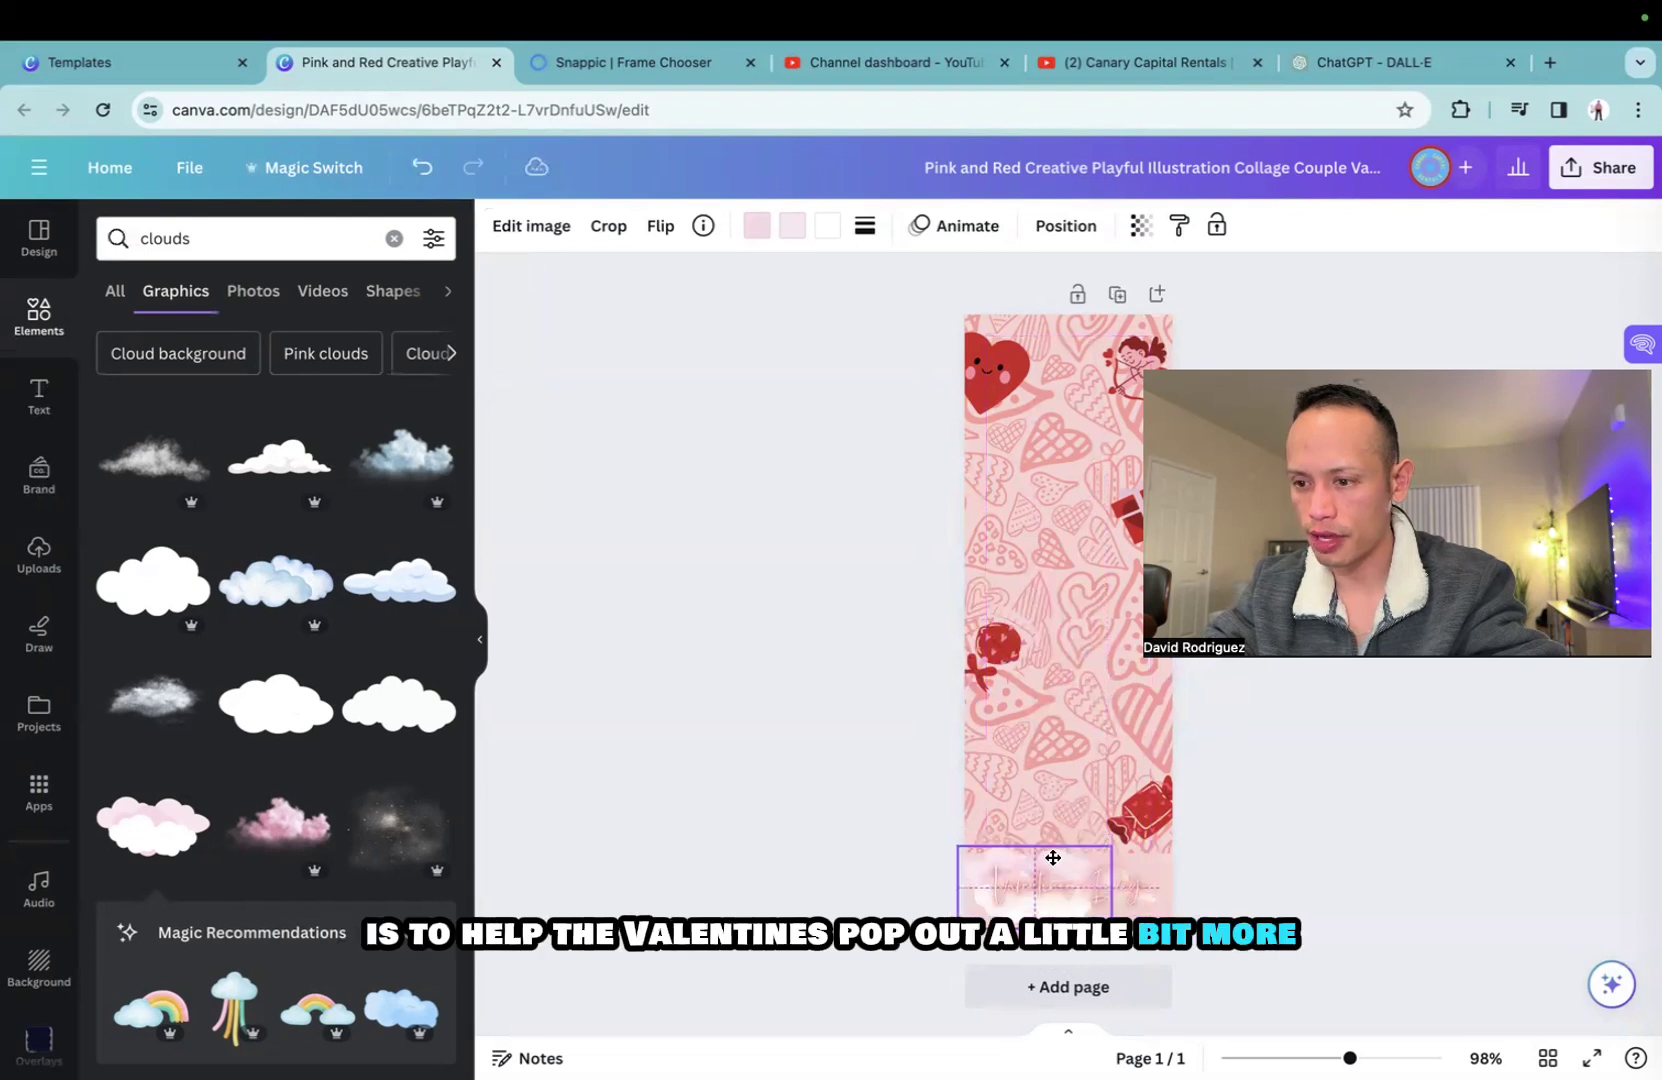
pyautogui.click(1127, 905)
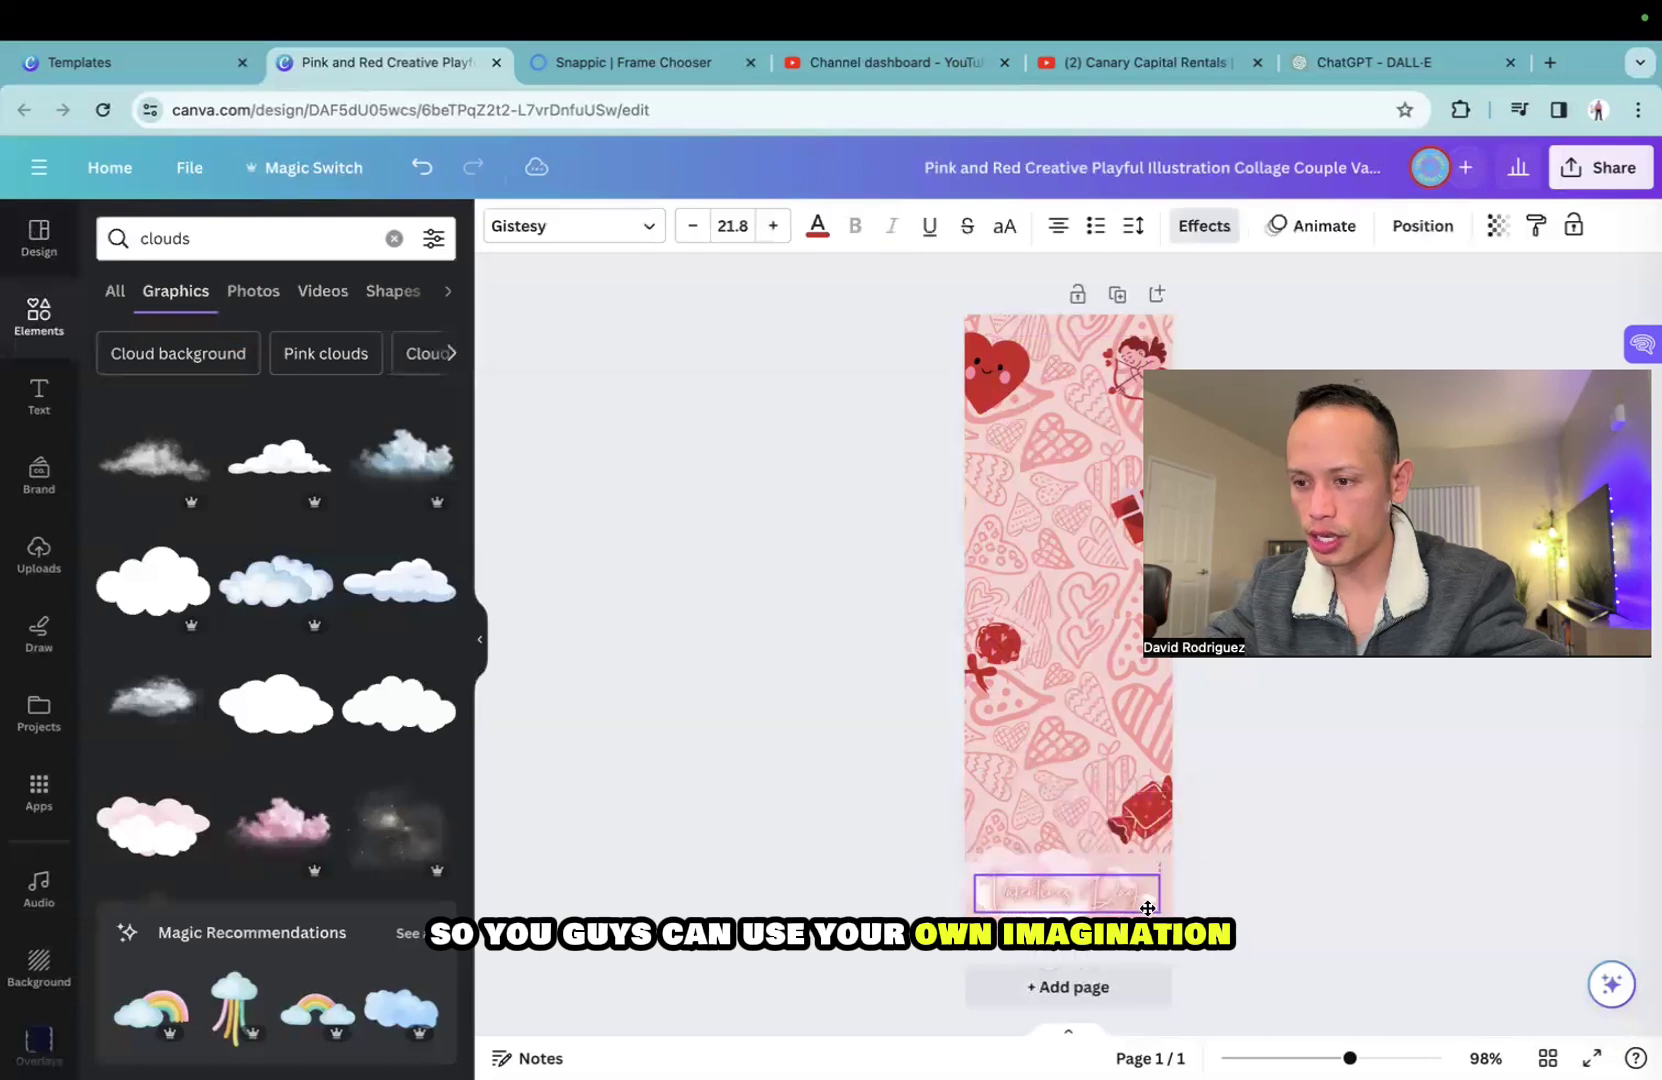
pyautogui.click(1150, 910)
pyautogui.moveTo(1150, 910); pyautogui.dragTo(1191, 927)
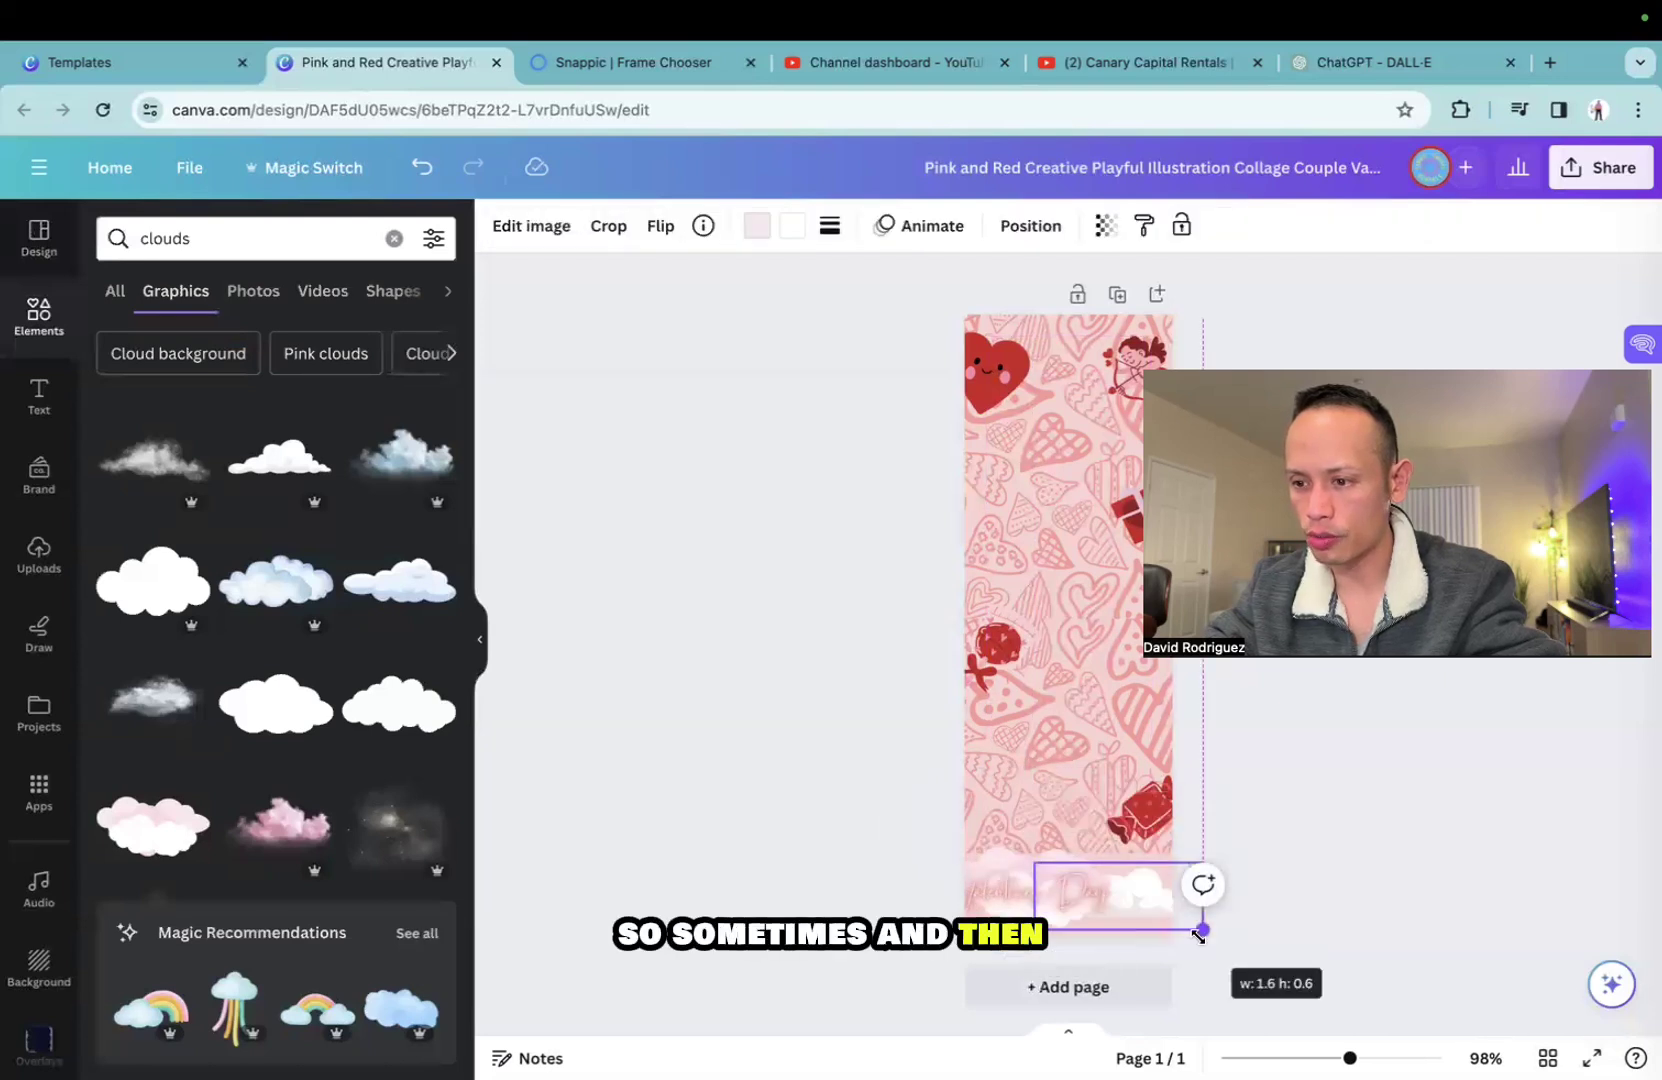
# Nudge the white cloud at the "Valentines Day" heading and remove the heading's Neon effect.
pyautogui.moveTo(1068, 890); pyautogui.dragTo(1050, 895)
pyautogui.click(1204, 226)
pyautogui.click(174, 373)
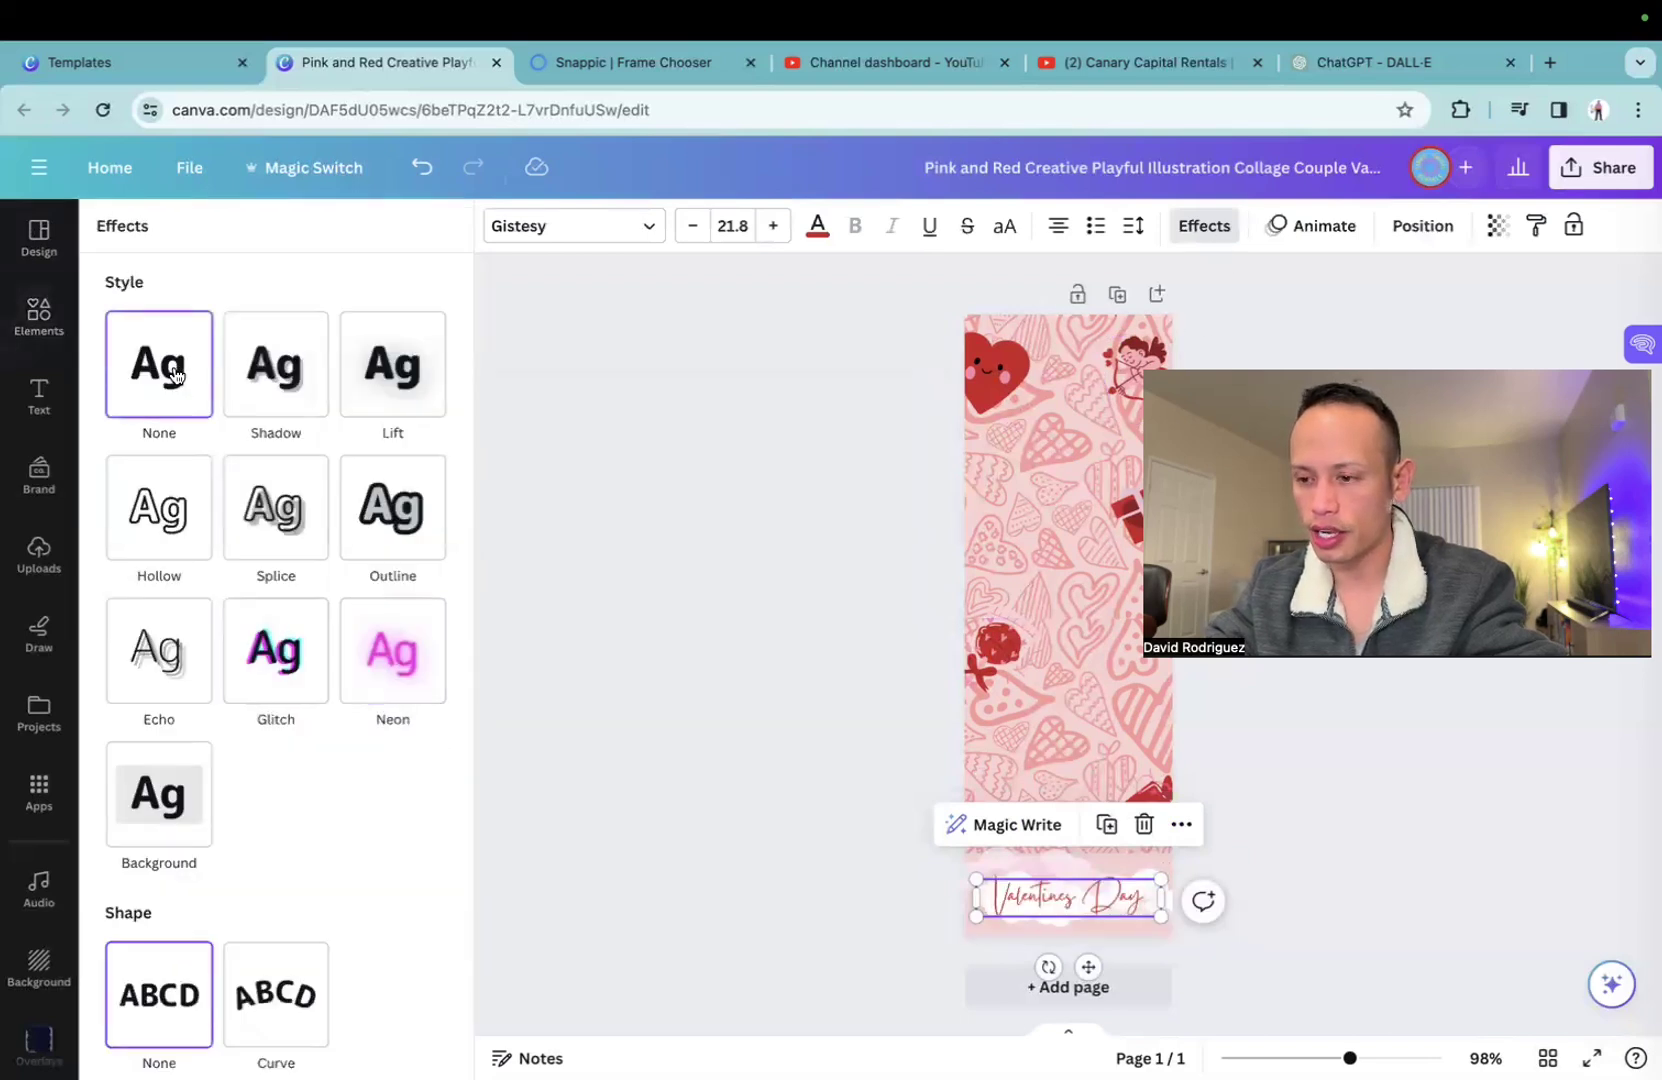
pyautogui.doubleClick(1096, 892)
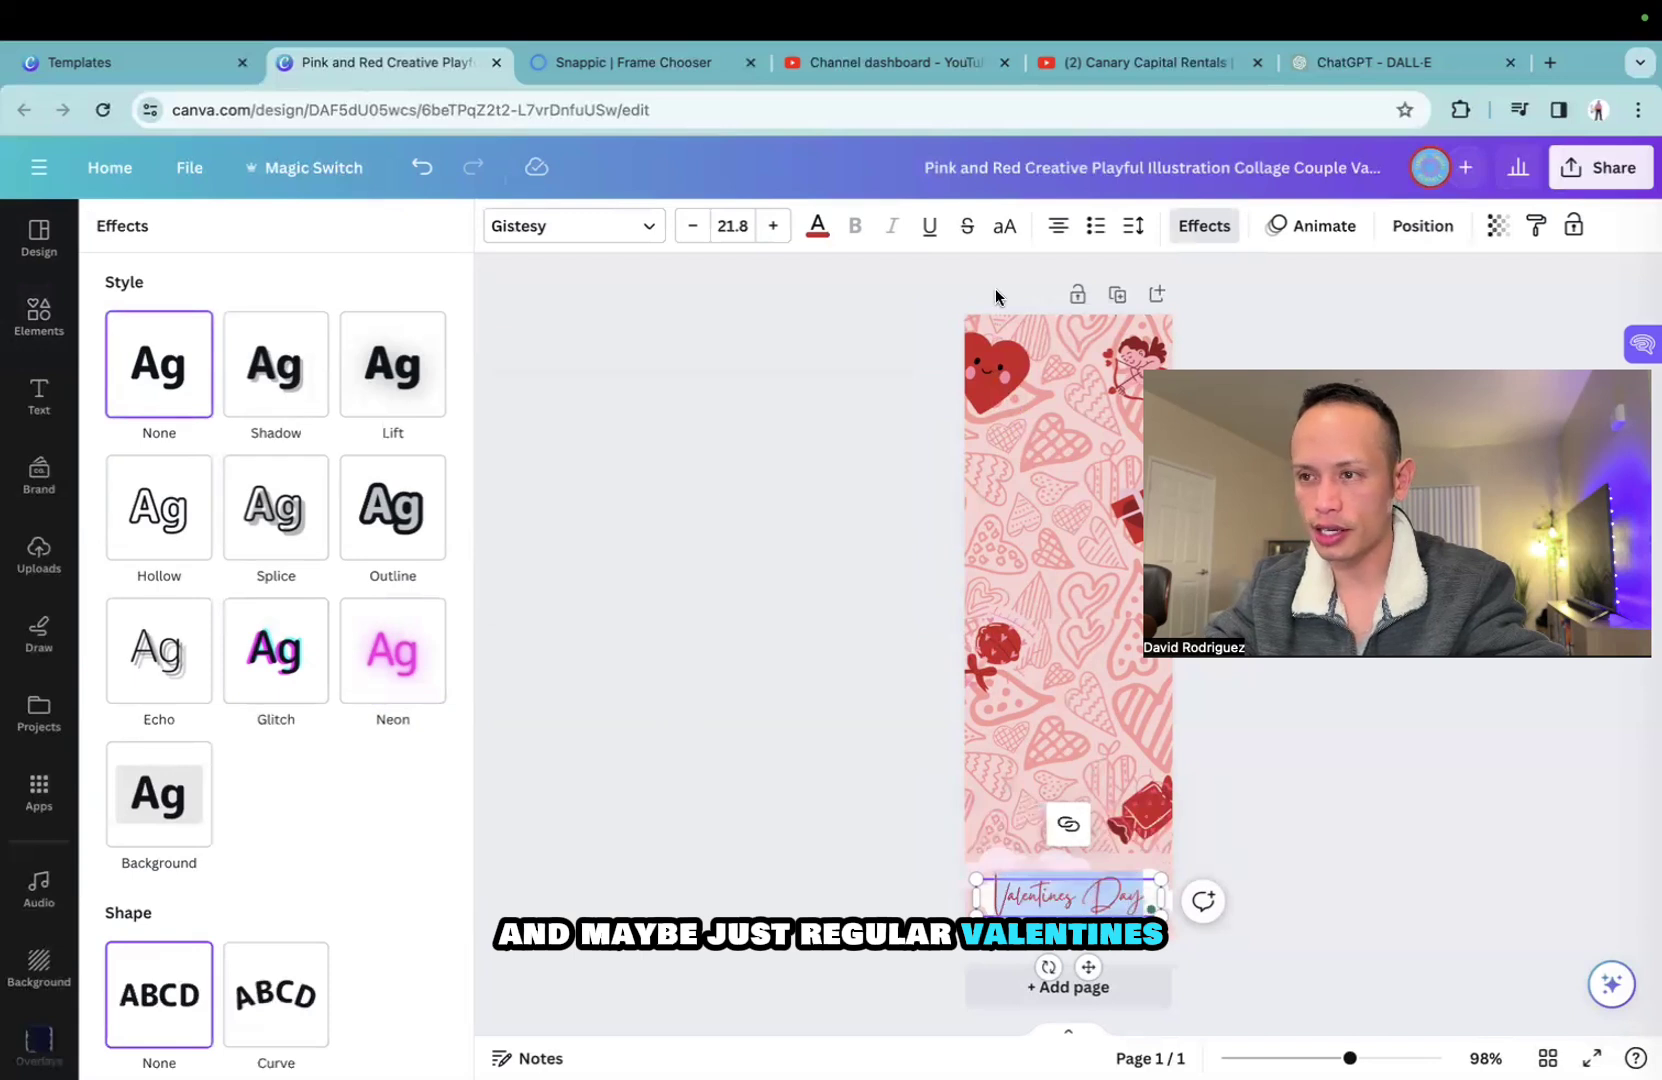
pyautogui.click(1421, 226)
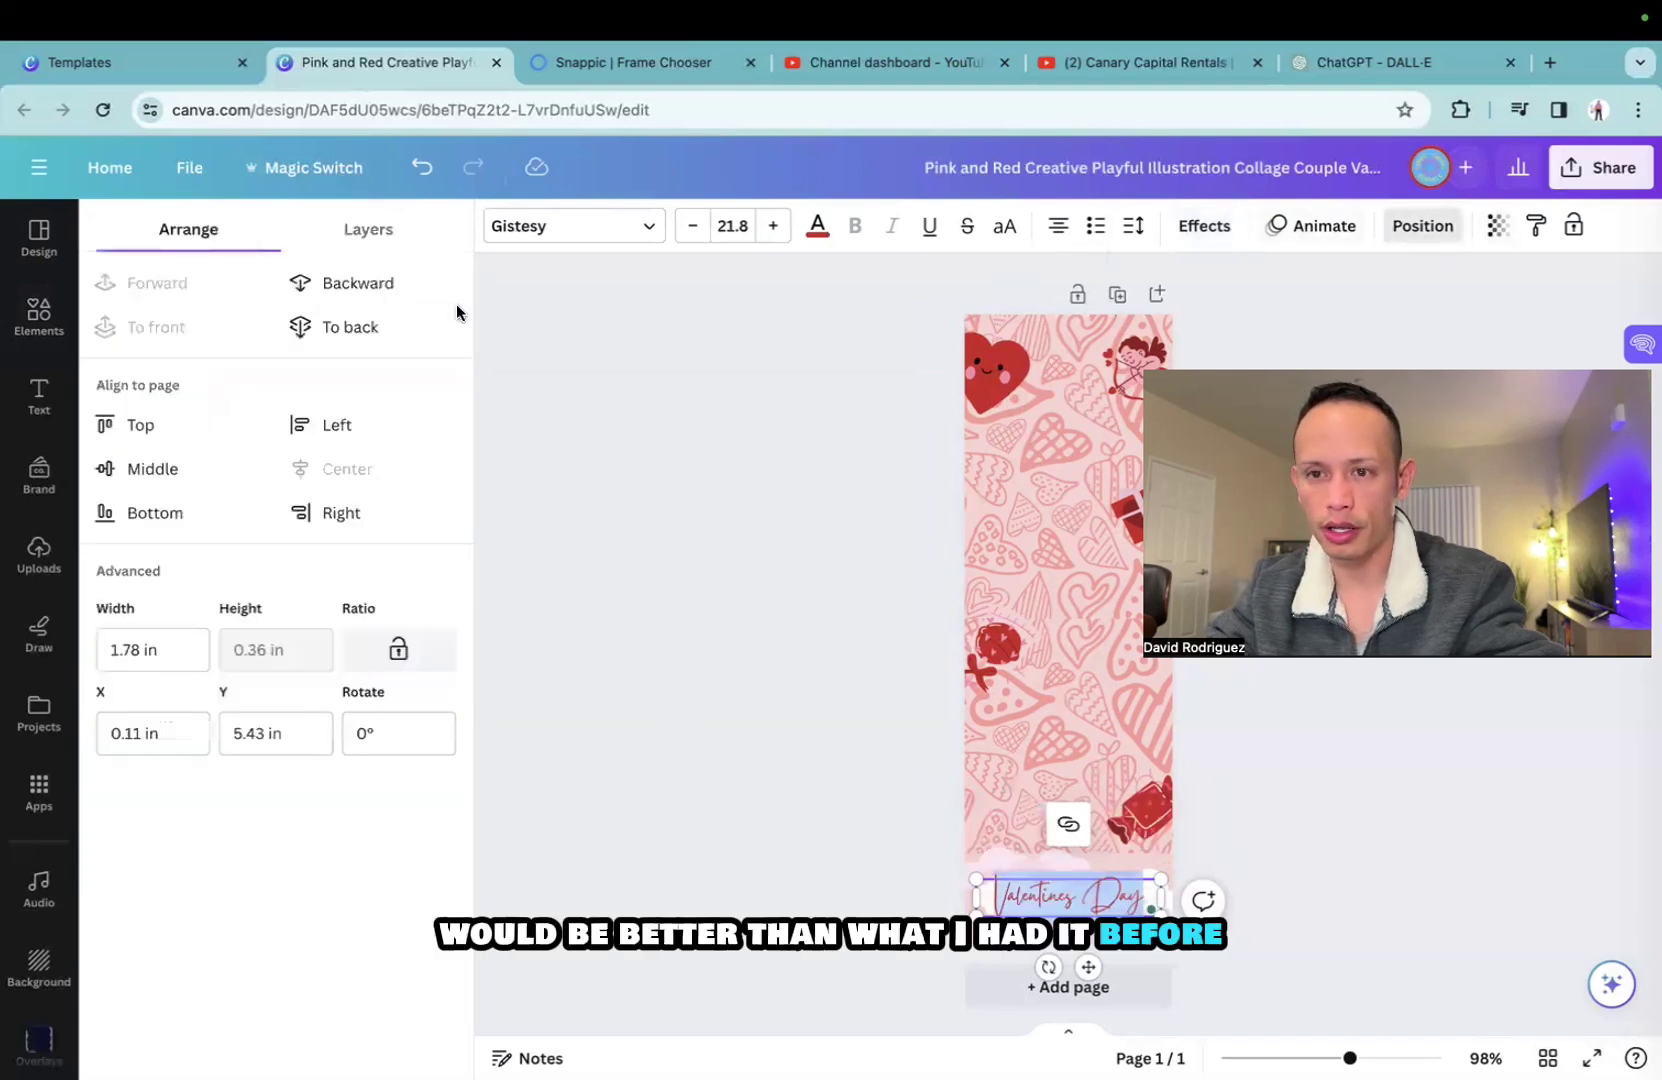
pyautogui.click(720, 545)
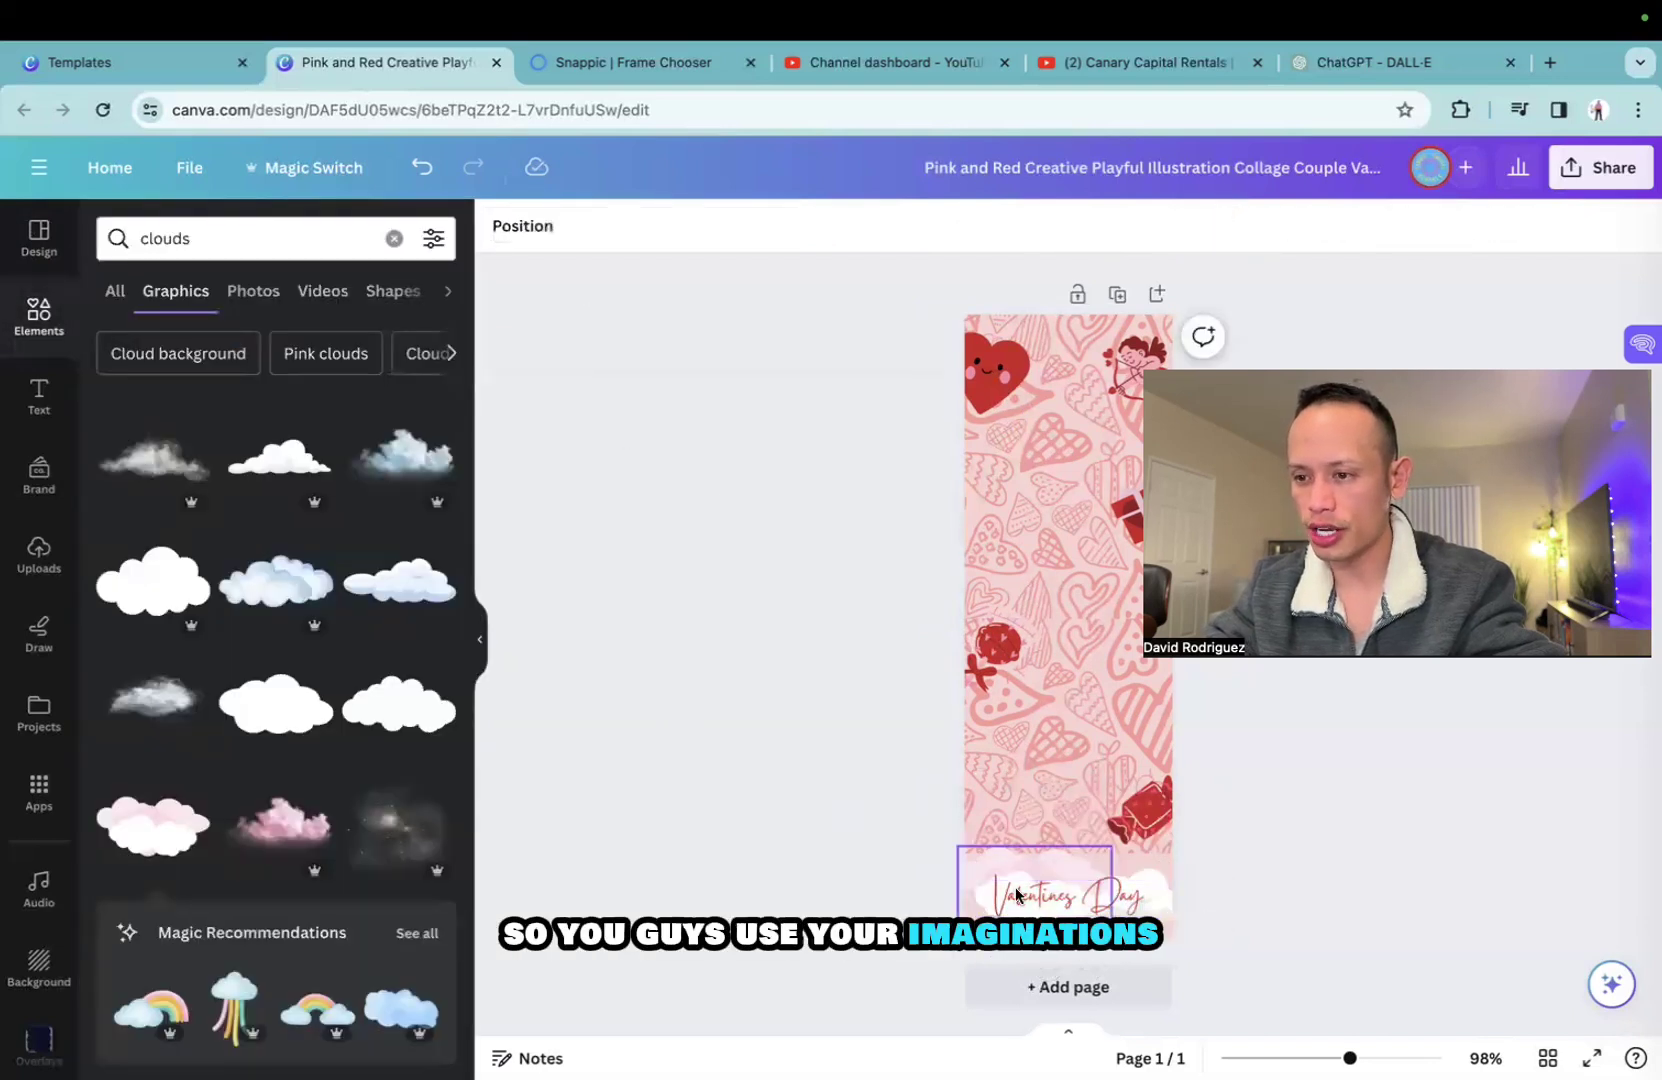
# Download the finished strip design as a PNG at size 1 (600 × 1,800 px).
pyautogui.click(1572, 188)
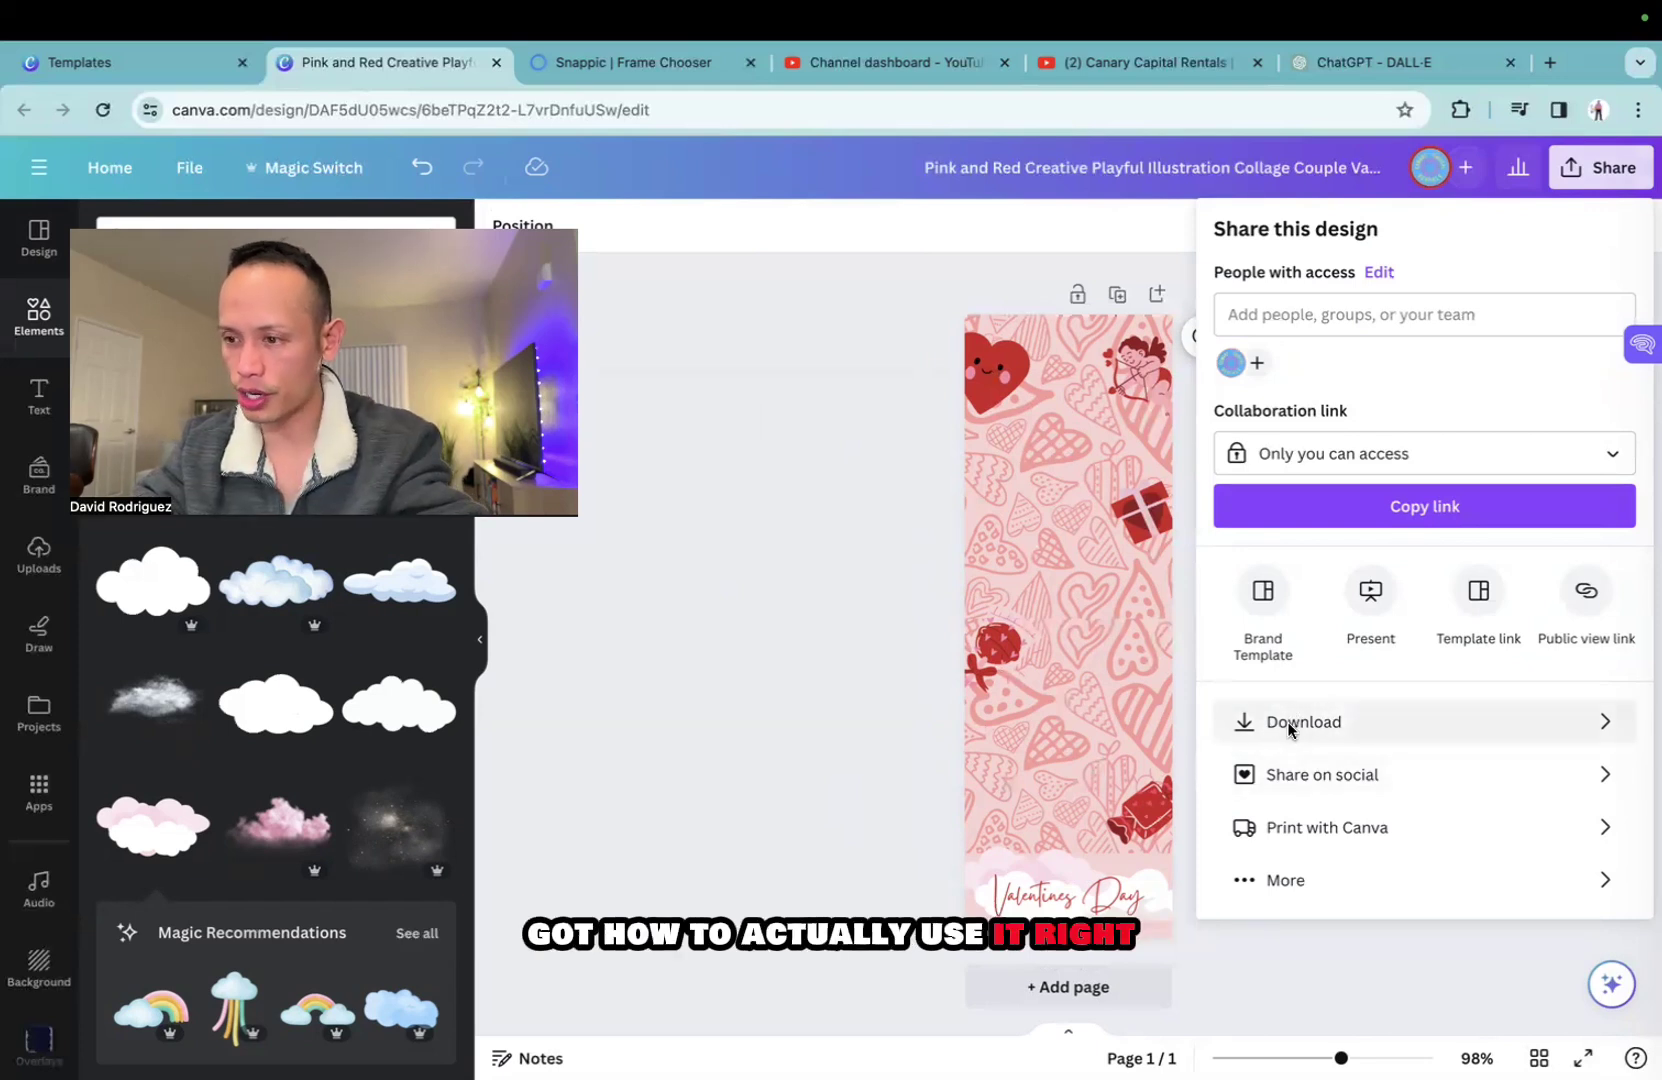
pyautogui.click(1287, 722)
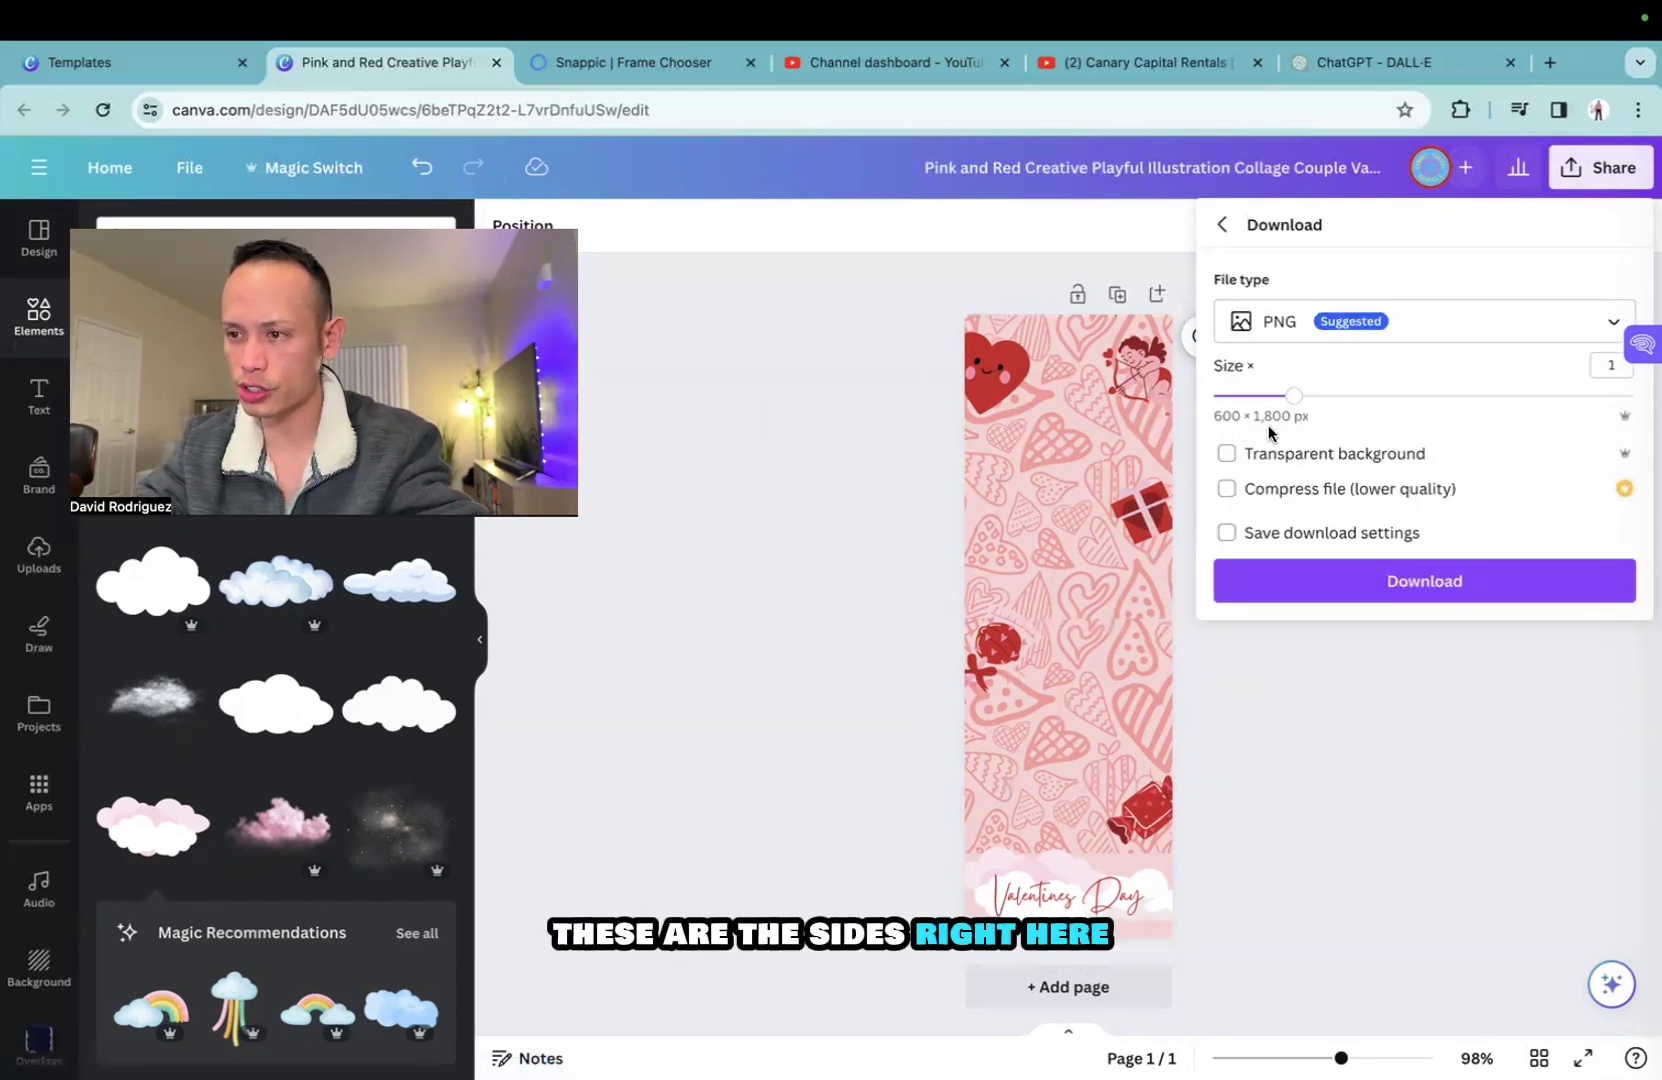
pyautogui.click(1369, 588)
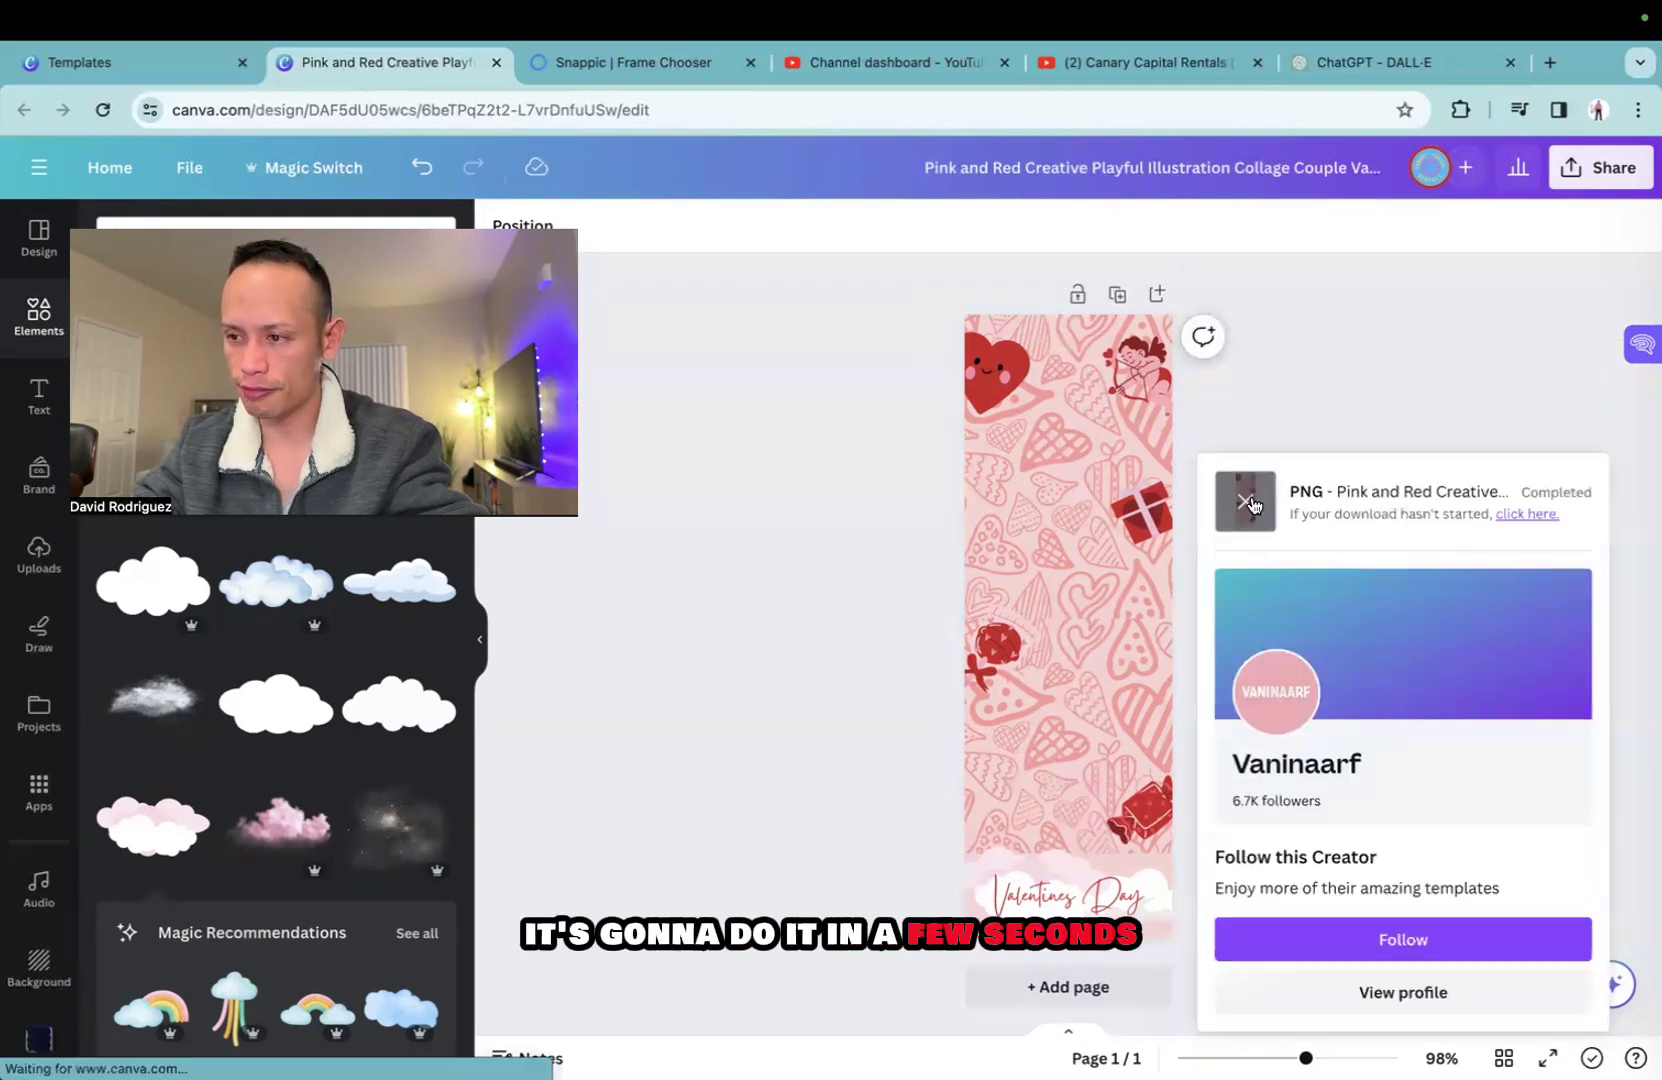
# Switch to Snappic's template layout creator and upload the downloaded "Pink and Red Creative" PNG as the background.
pyautogui.click(627, 64)
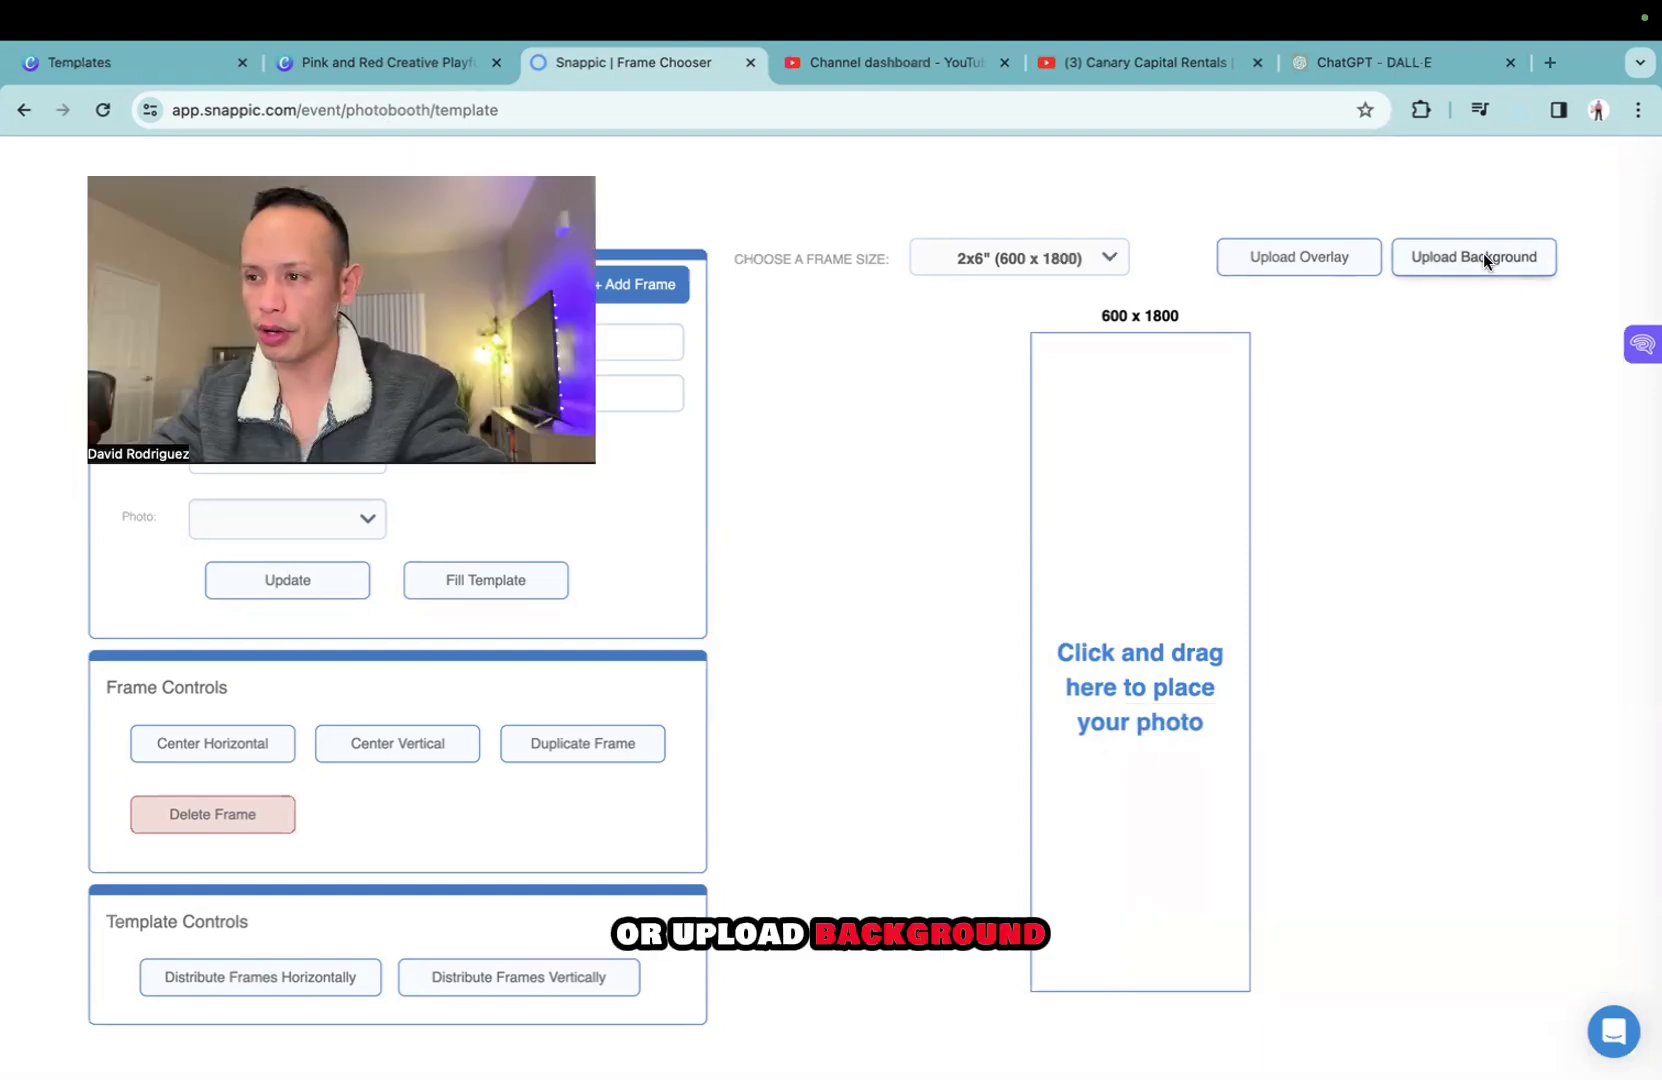
pyautogui.click(1434, 266)
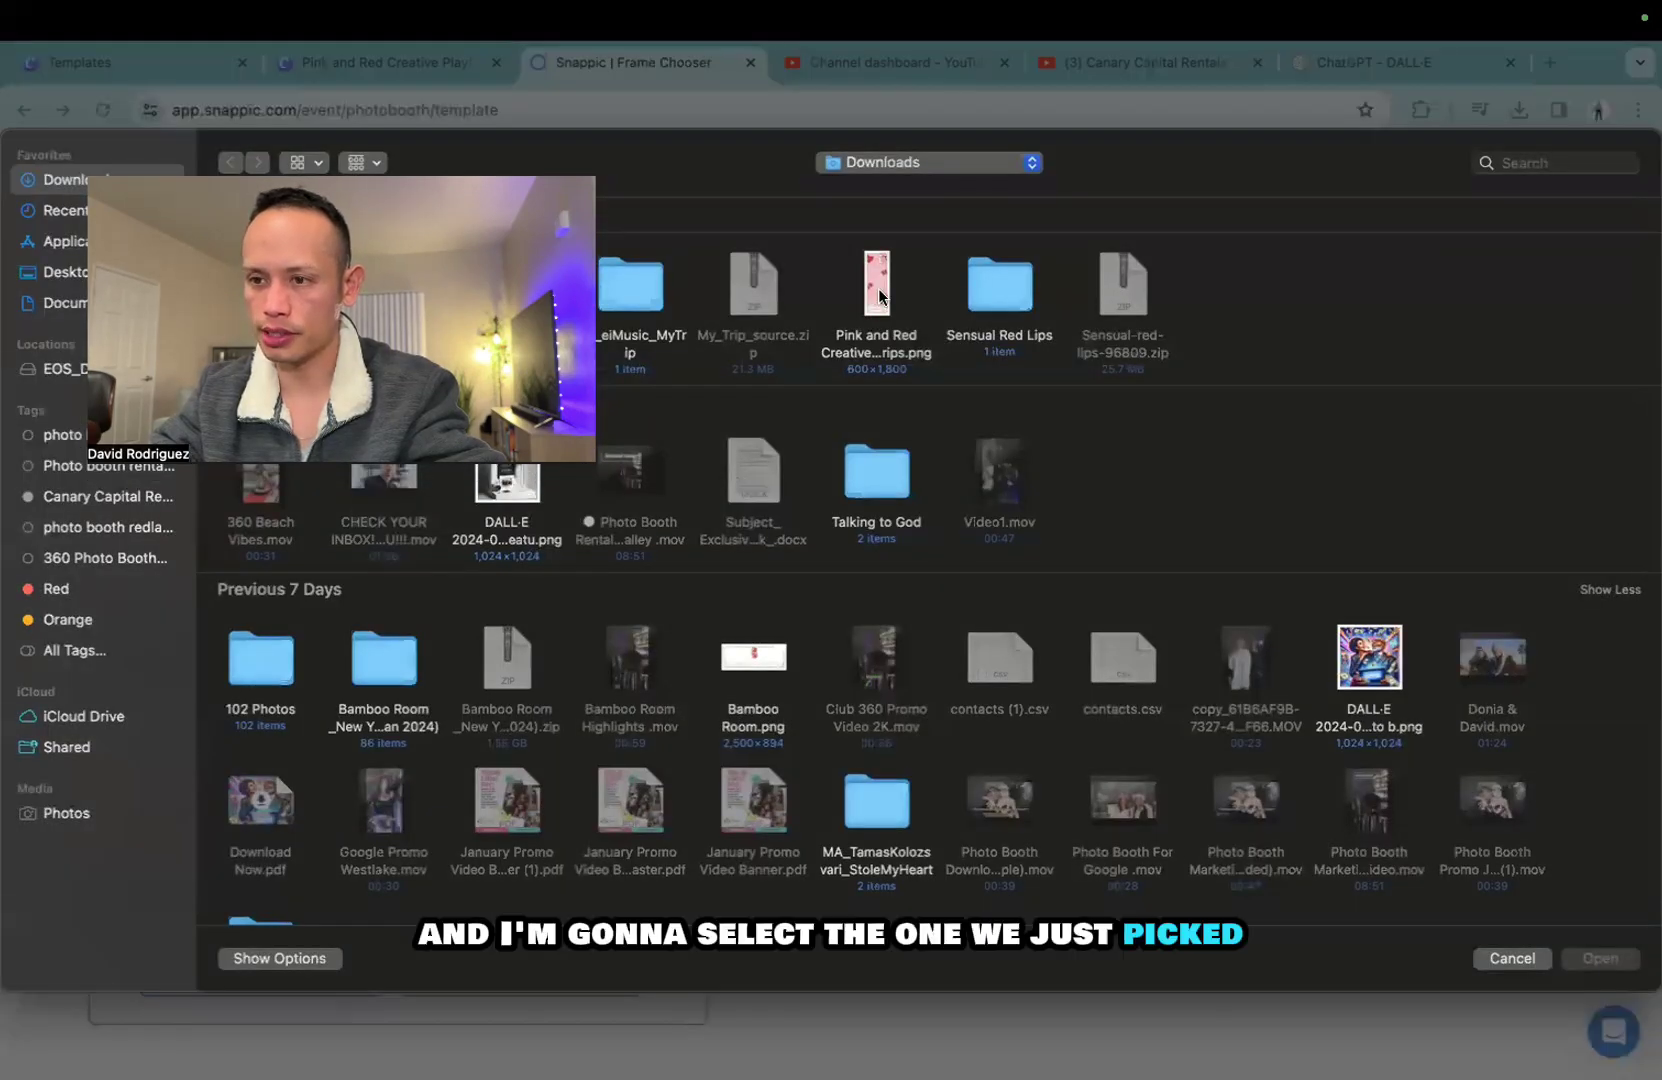
pyautogui.doubleClick(879, 289)
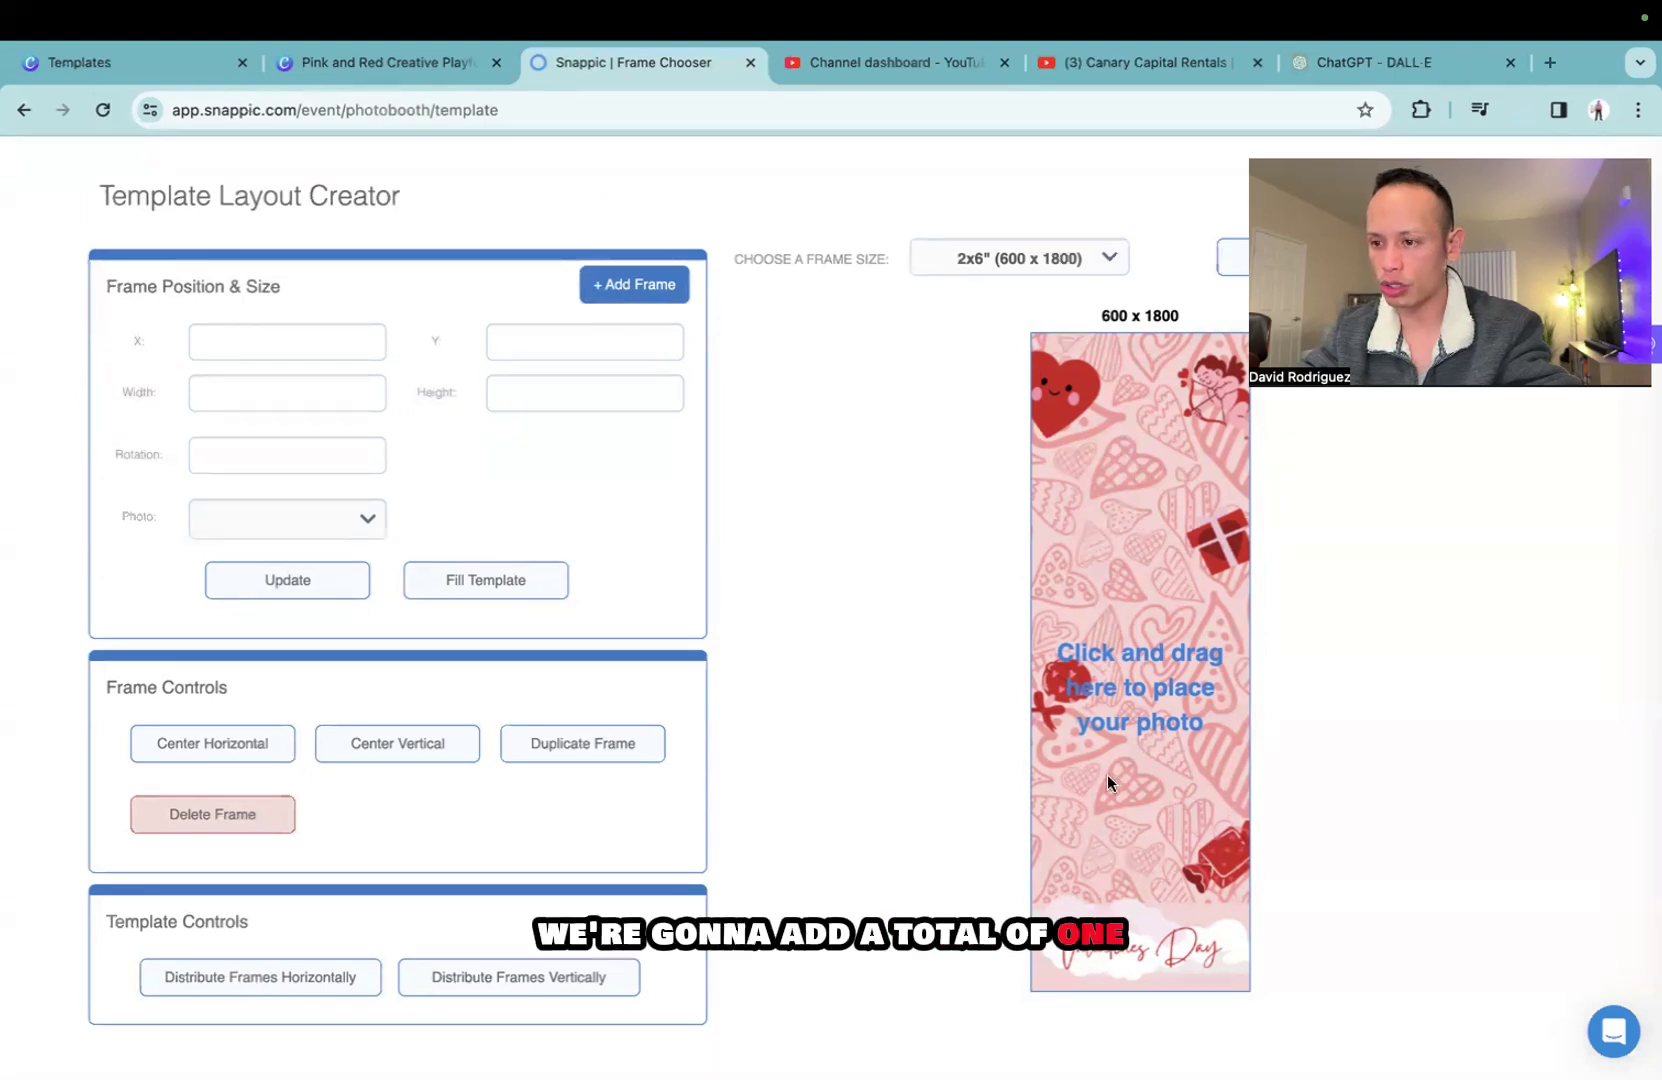
# Add the first photo frame and shrink it to about 545 x 325, centred across the strip's width.
pyautogui.moveTo(1116, 442); pyautogui.dragTo(1126, 532)
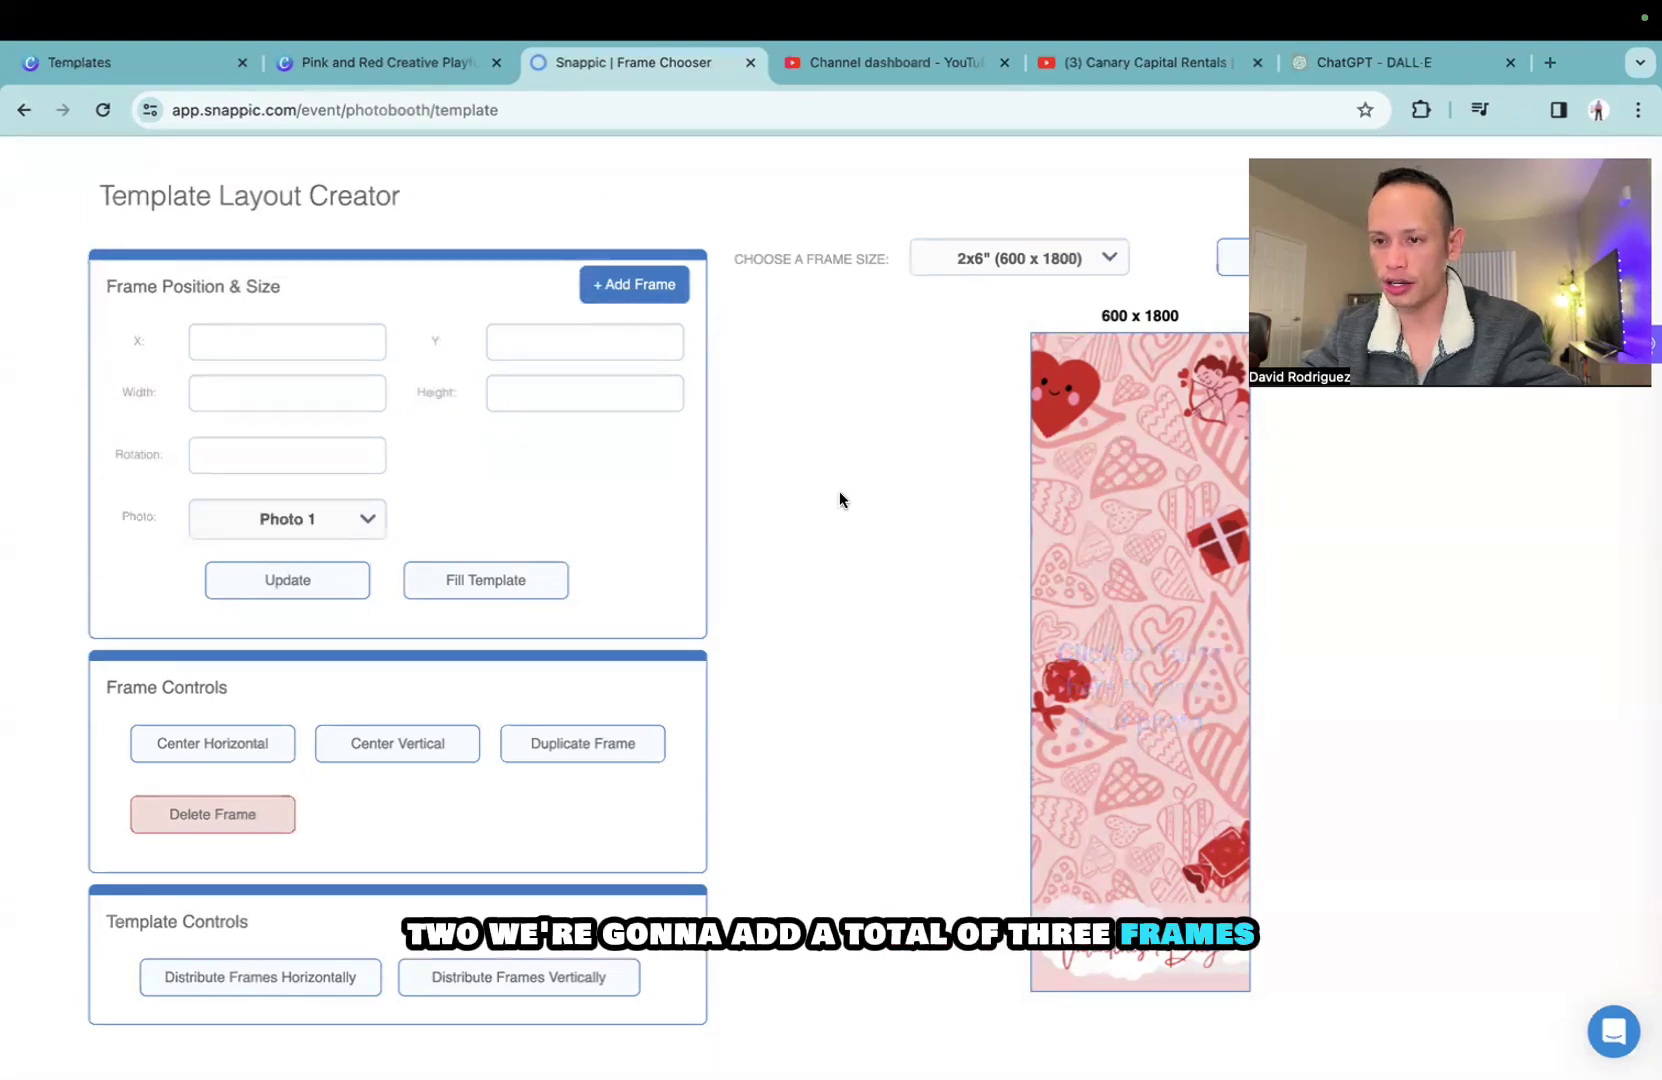
pyautogui.click(601, 291)
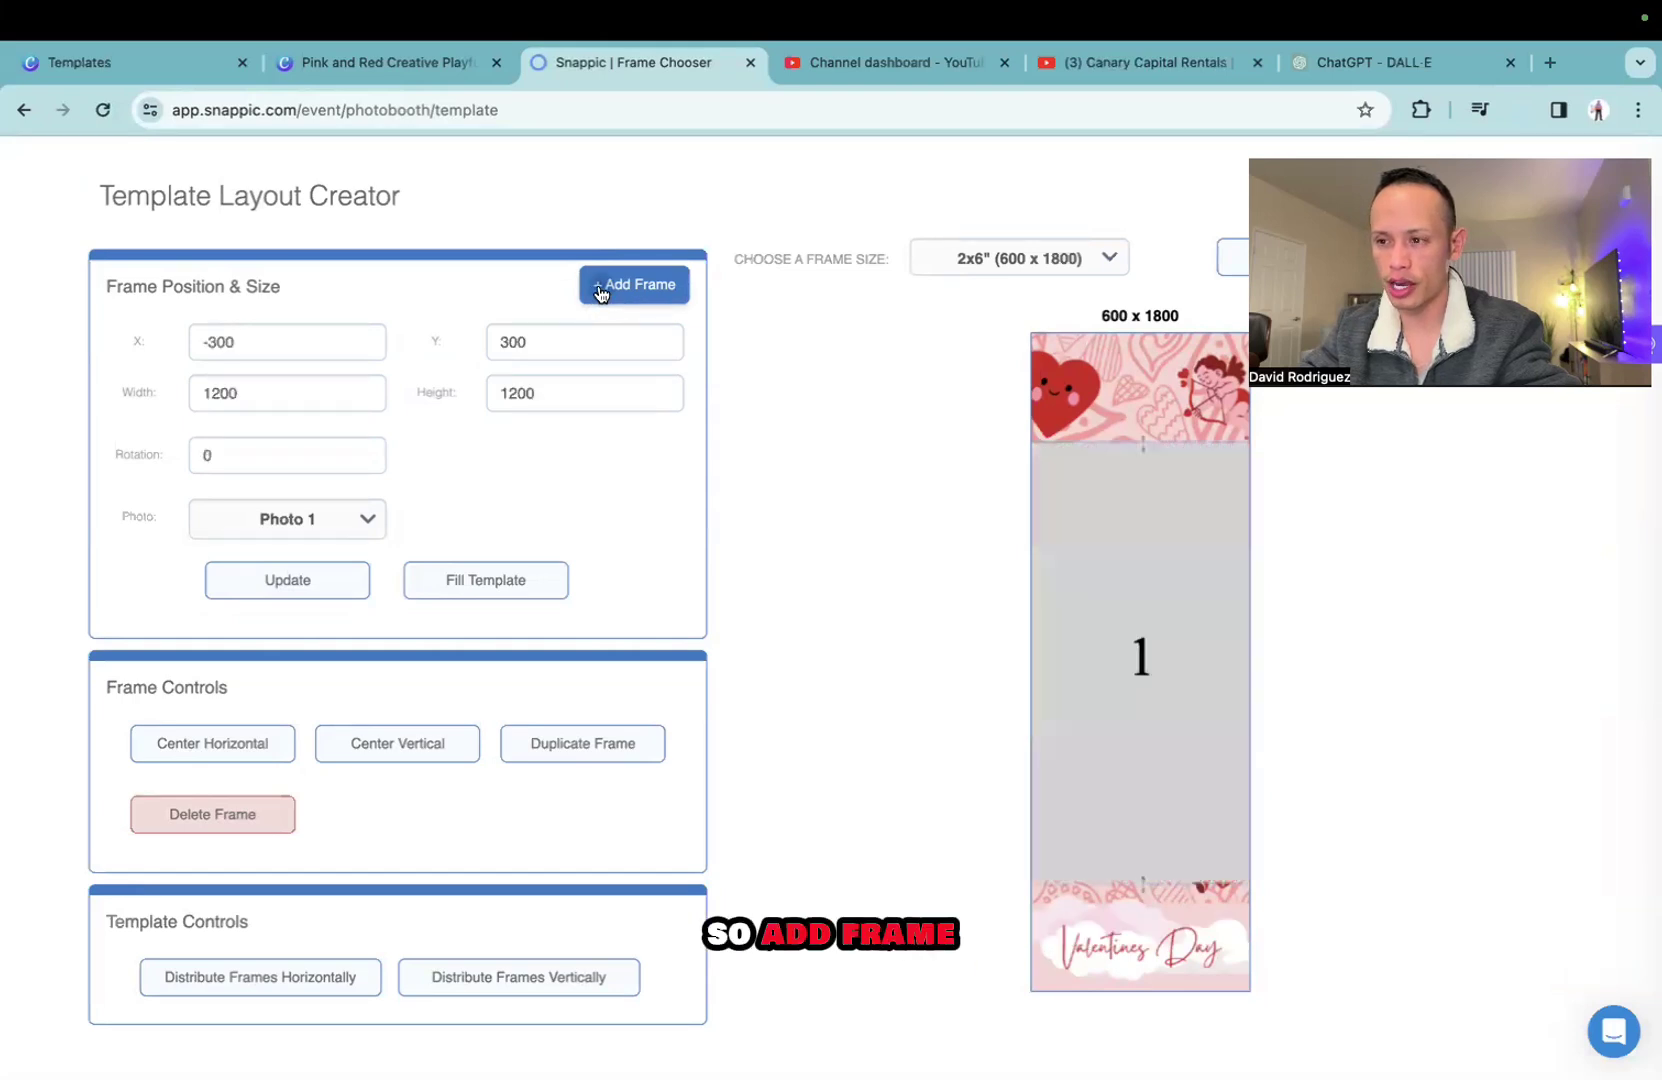
pyautogui.moveTo(1139, 449); pyautogui.dragTo(1150, 528)
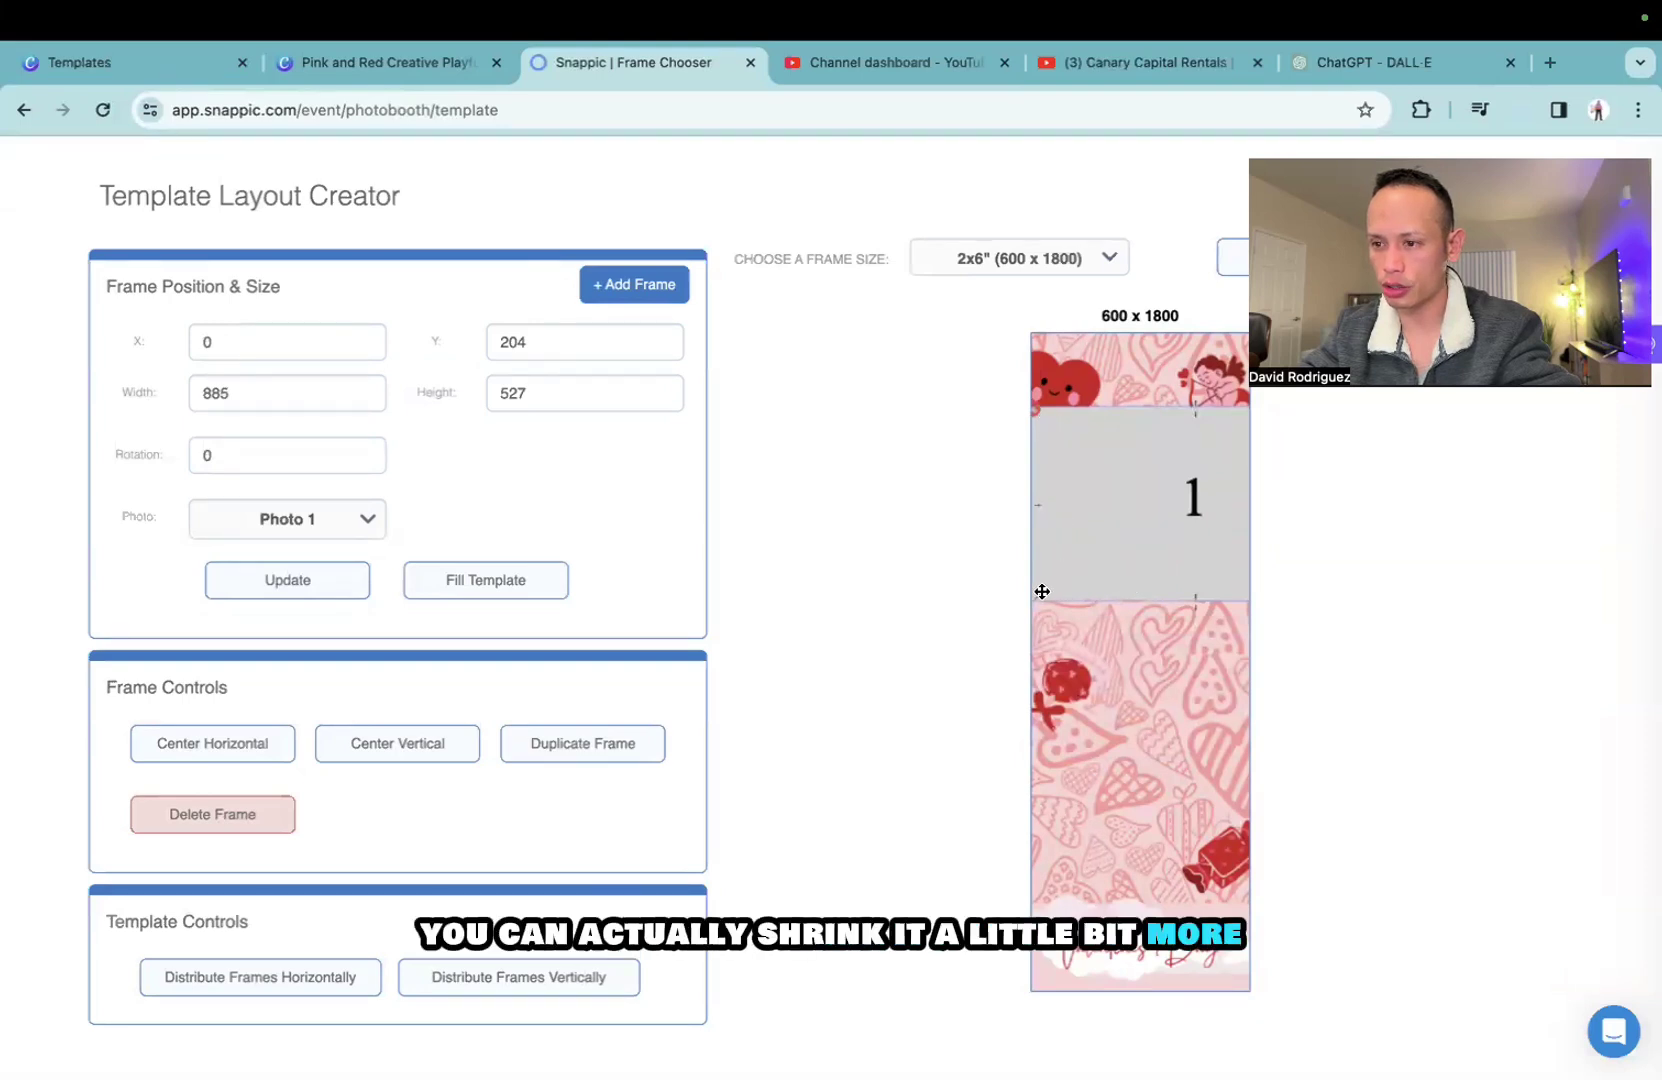
pyautogui.moveTo(1038, 598); pyautogui.dragTo(1087, 564)
pyautogui.moveTo(1119, 487); pyautogui.dragTo(1089, 505)
pyautogui.moveTo(1052, 599); pyautogui.dragTo(1085, 569)
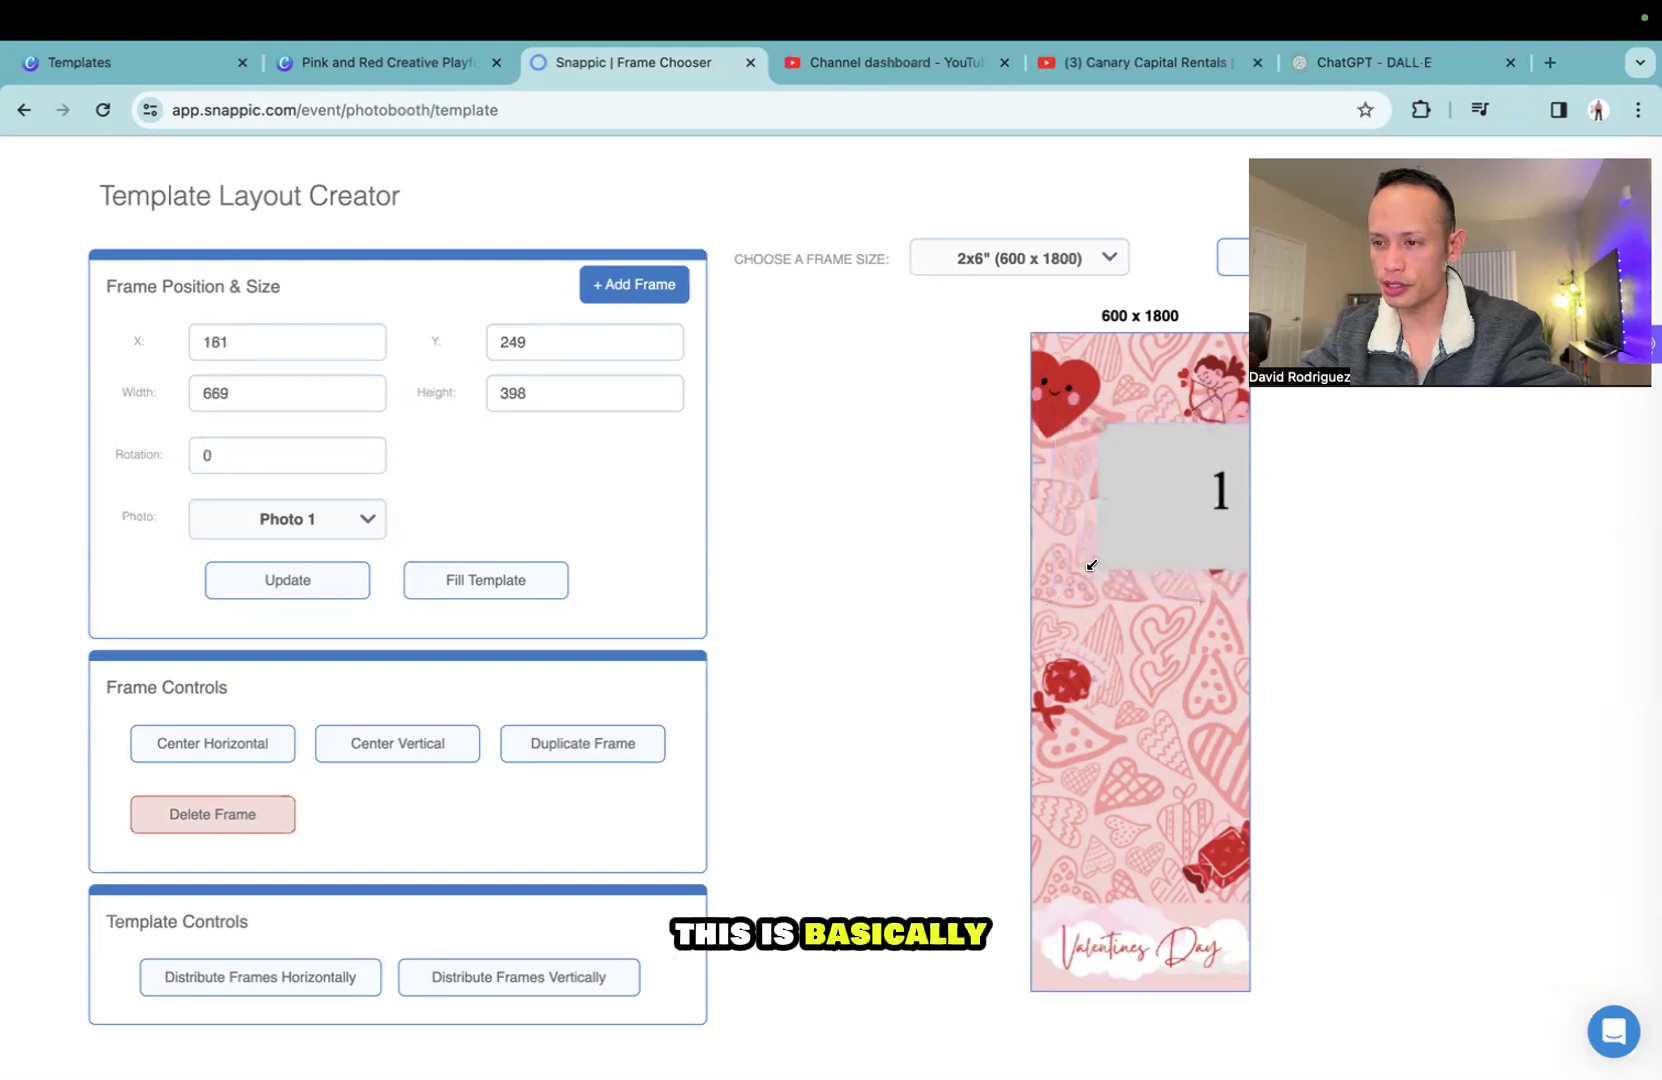
pyautogui.moveTo(1160, 495); pyautogui.dragTo(1125, 519)
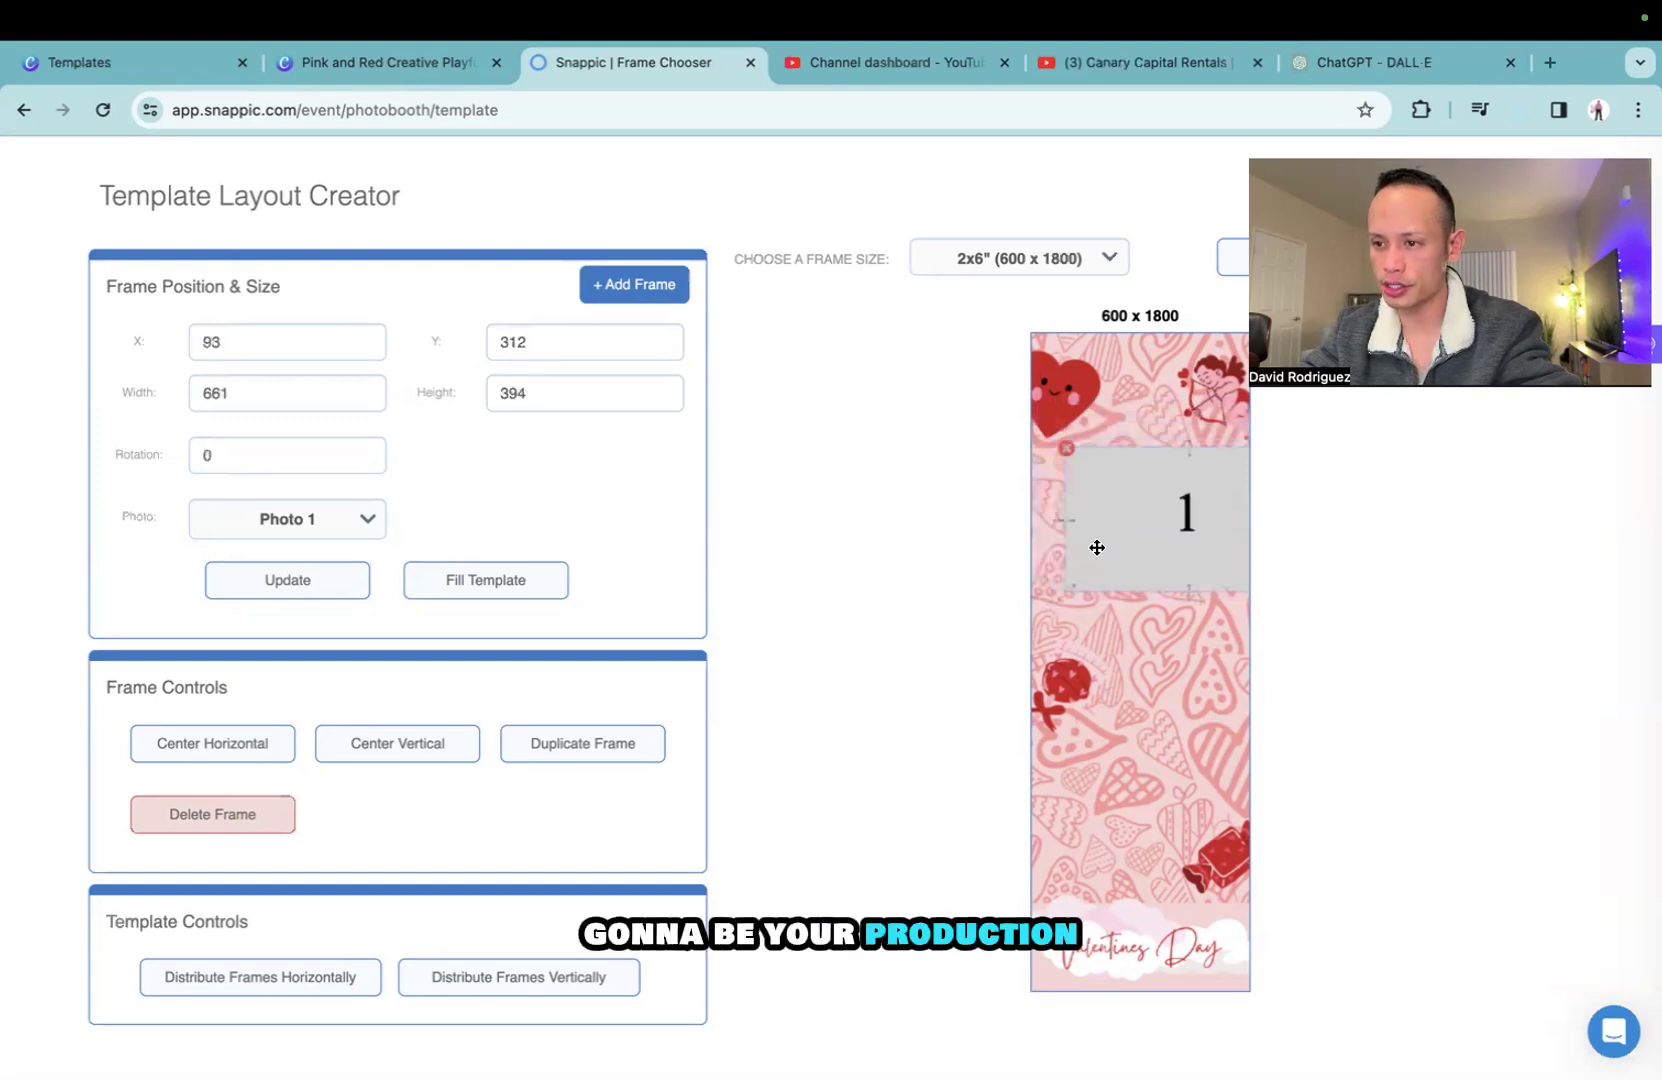
pyautogui.moveTo(1065, 595); pyautogui.dragTo(1088, 516)
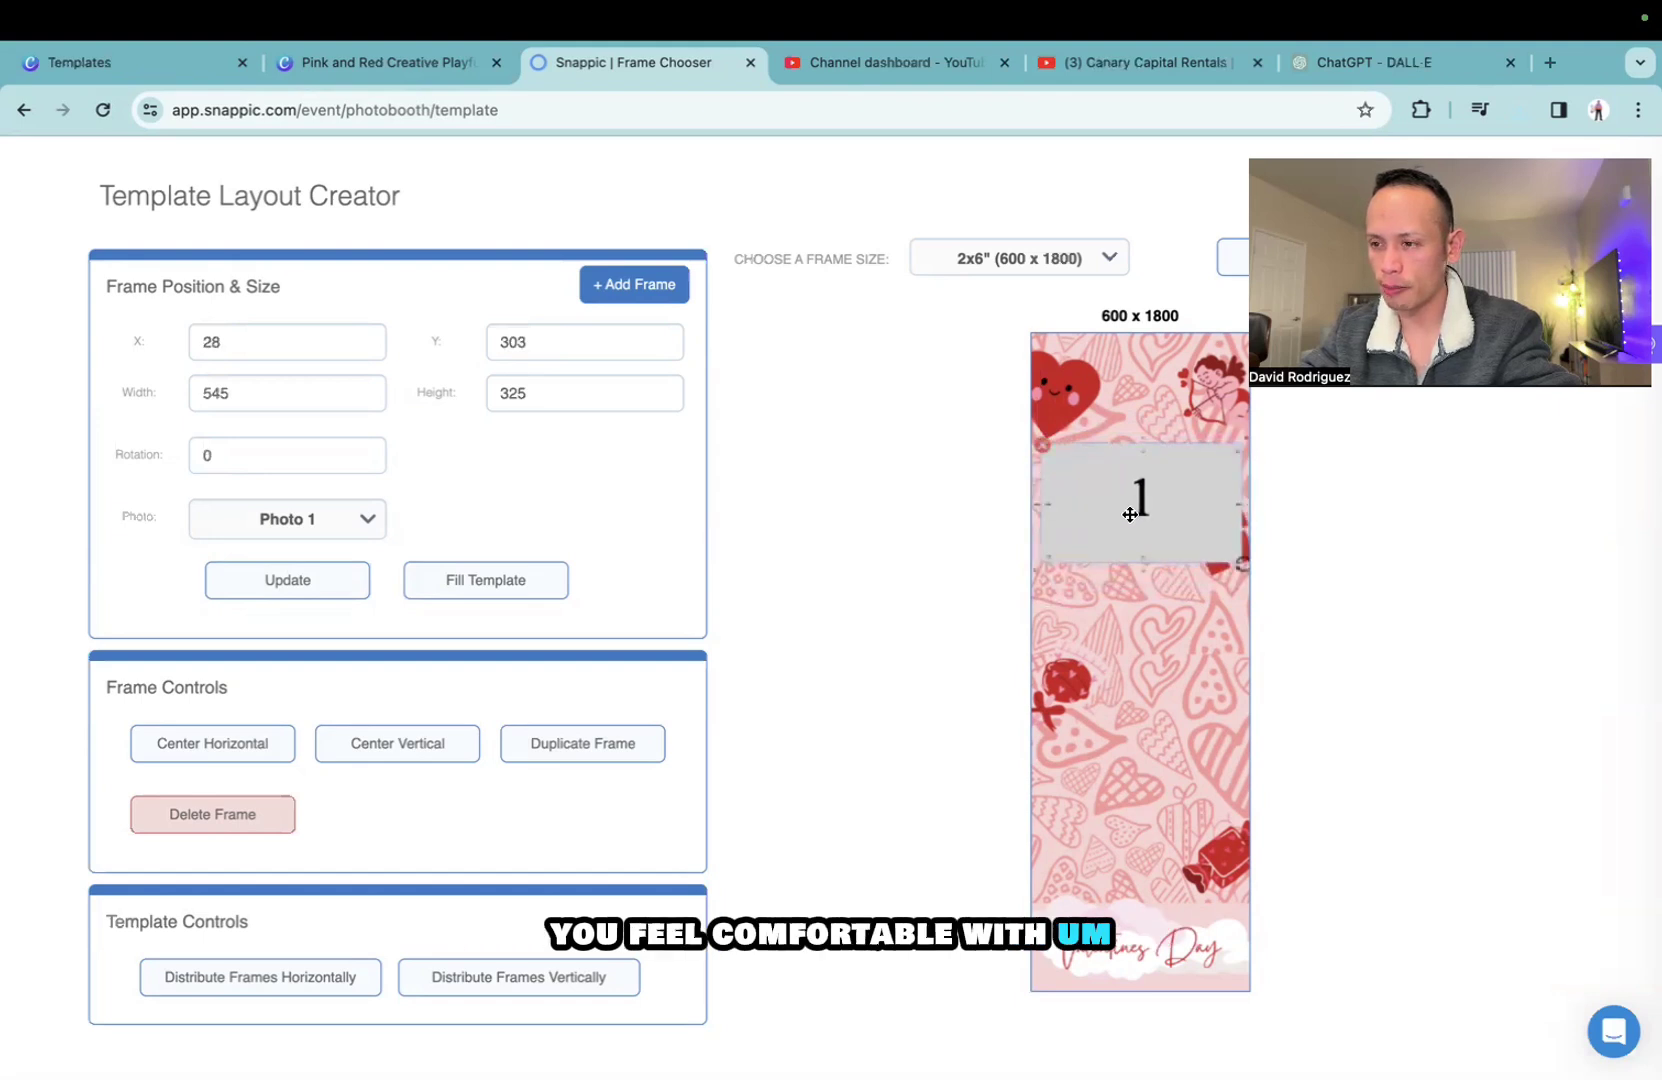
# Increase the first frame's height to about 357, move it up to about X 25, Y 165, and update it.
pyautogui.moveTo(1143, 445); pyautogui.dragTo(1139, 400)
pyautogui.moveTo(1137, 468); pyautogui.dragTo(1135, 466)
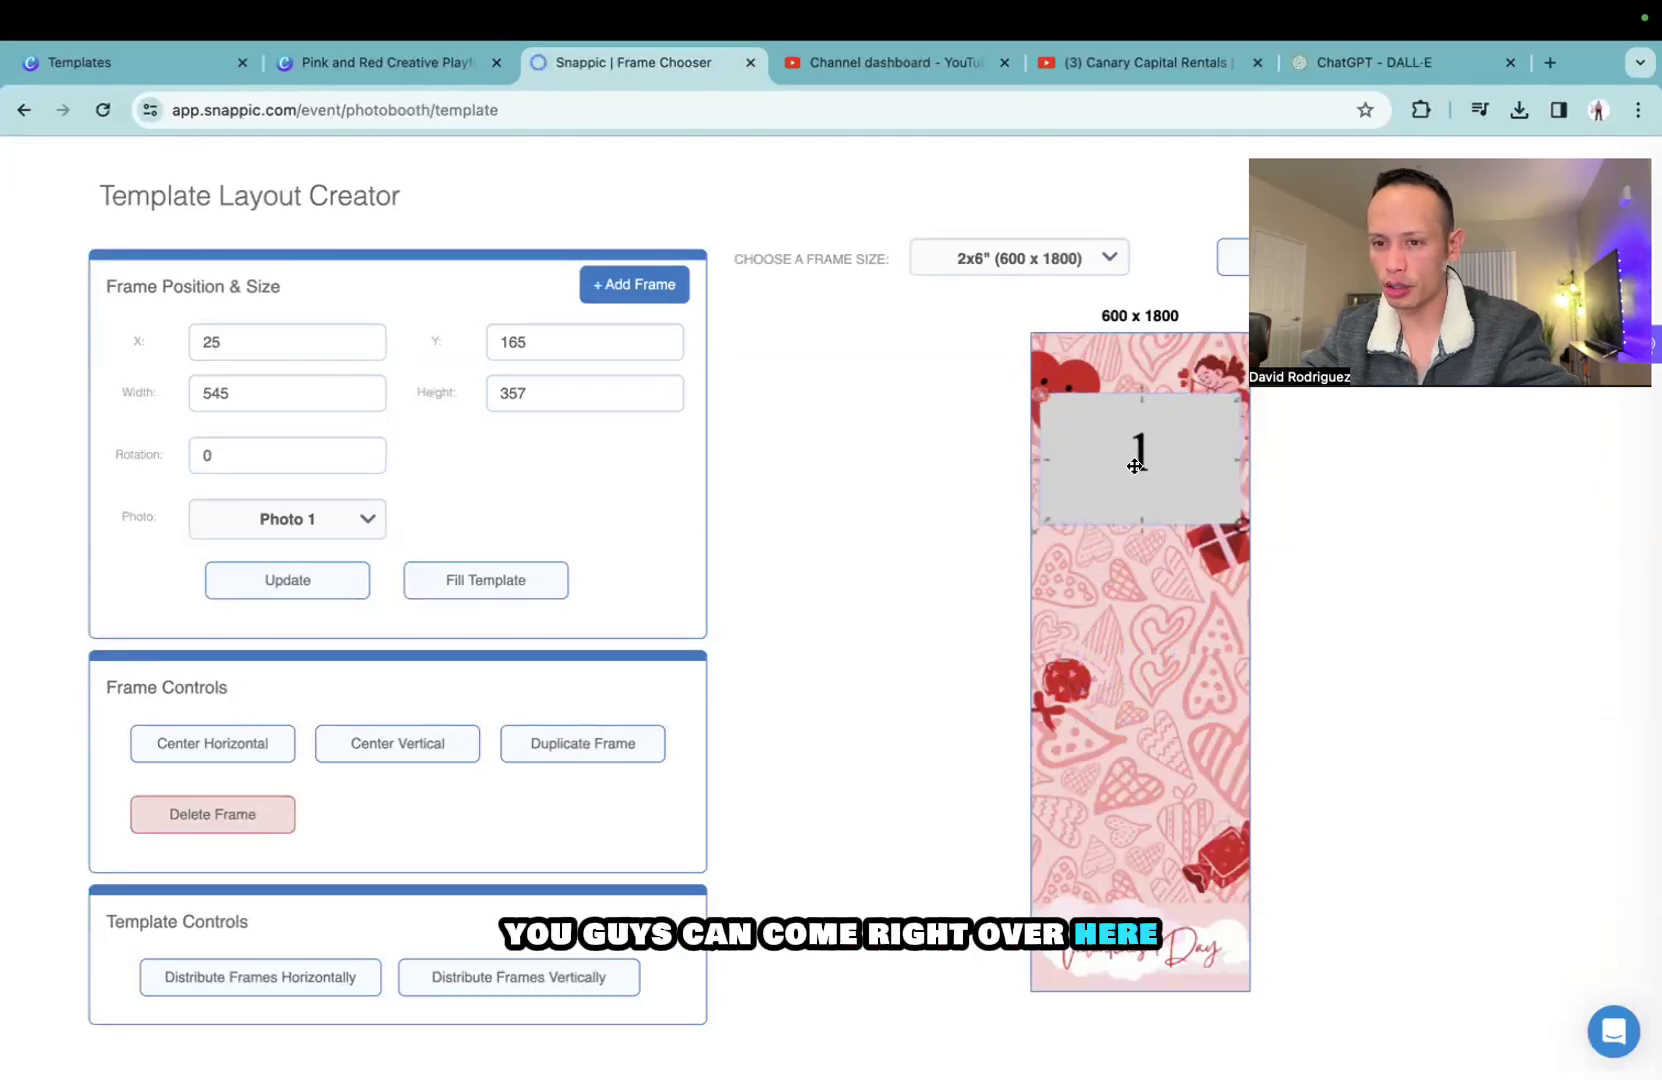
pyautogui.click(299, 585)
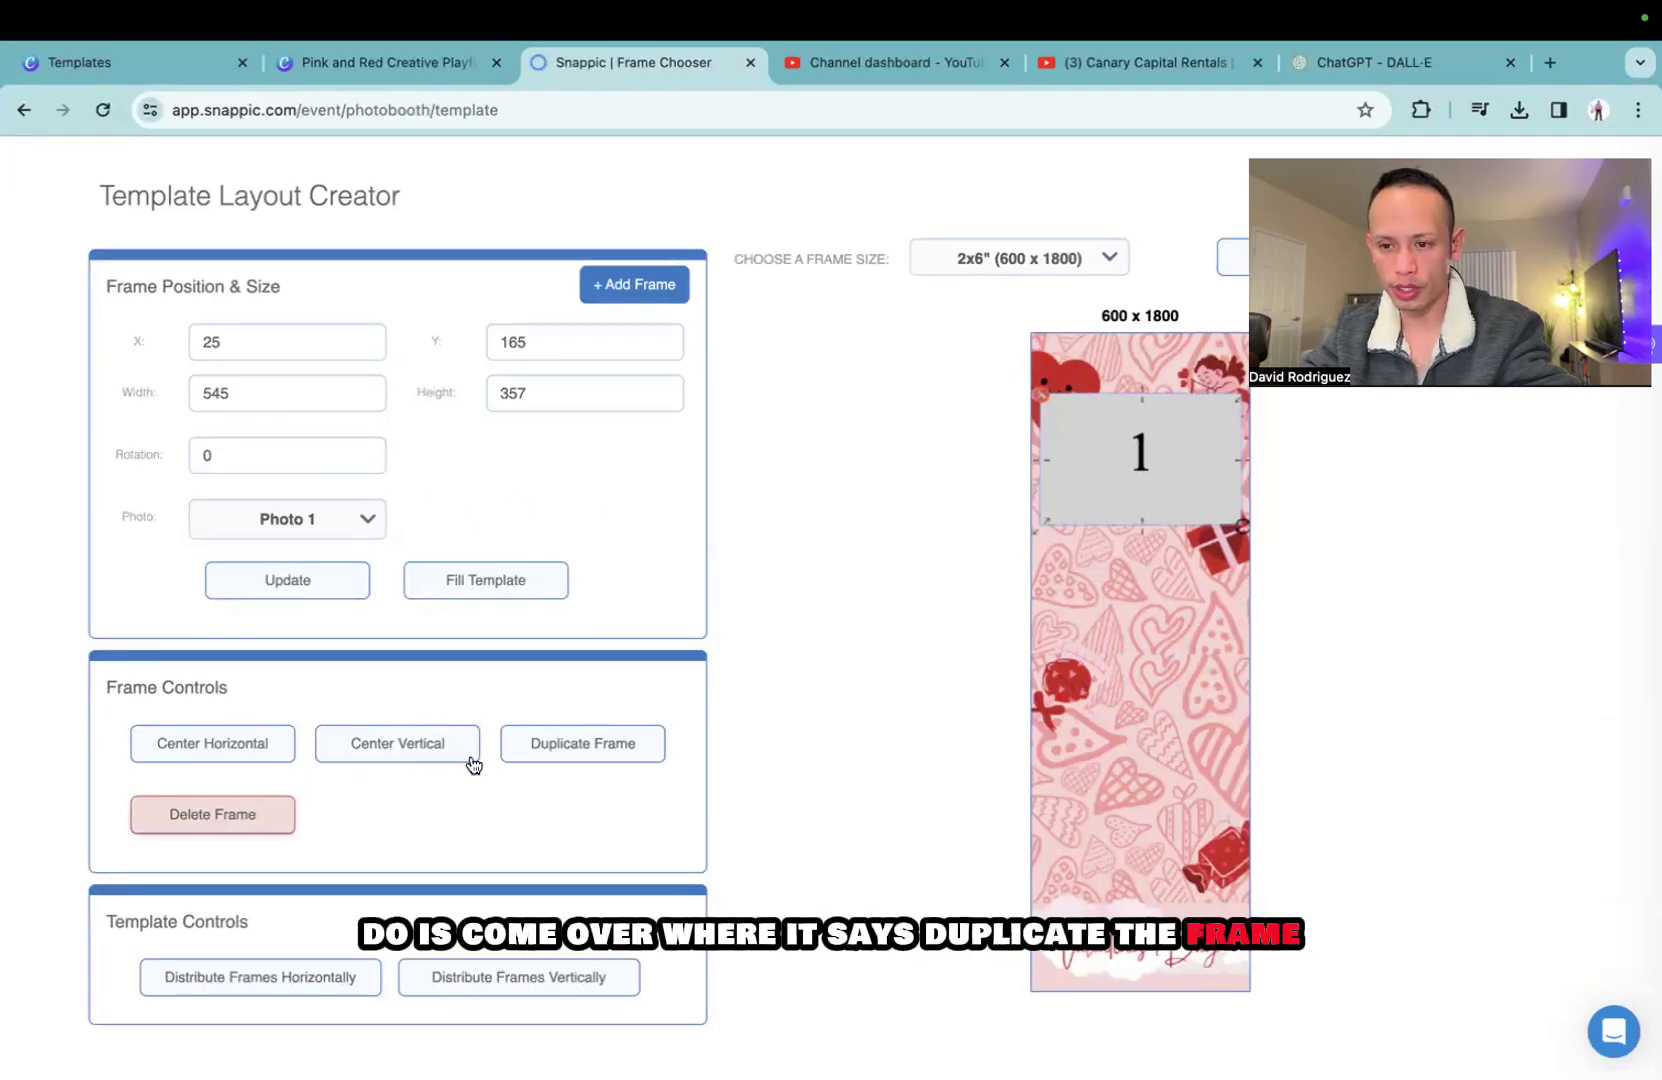
# Duplicate the photo frame twice and move the third frame down to about X 33, Y 1151.
pyautogui.click(550, 752)
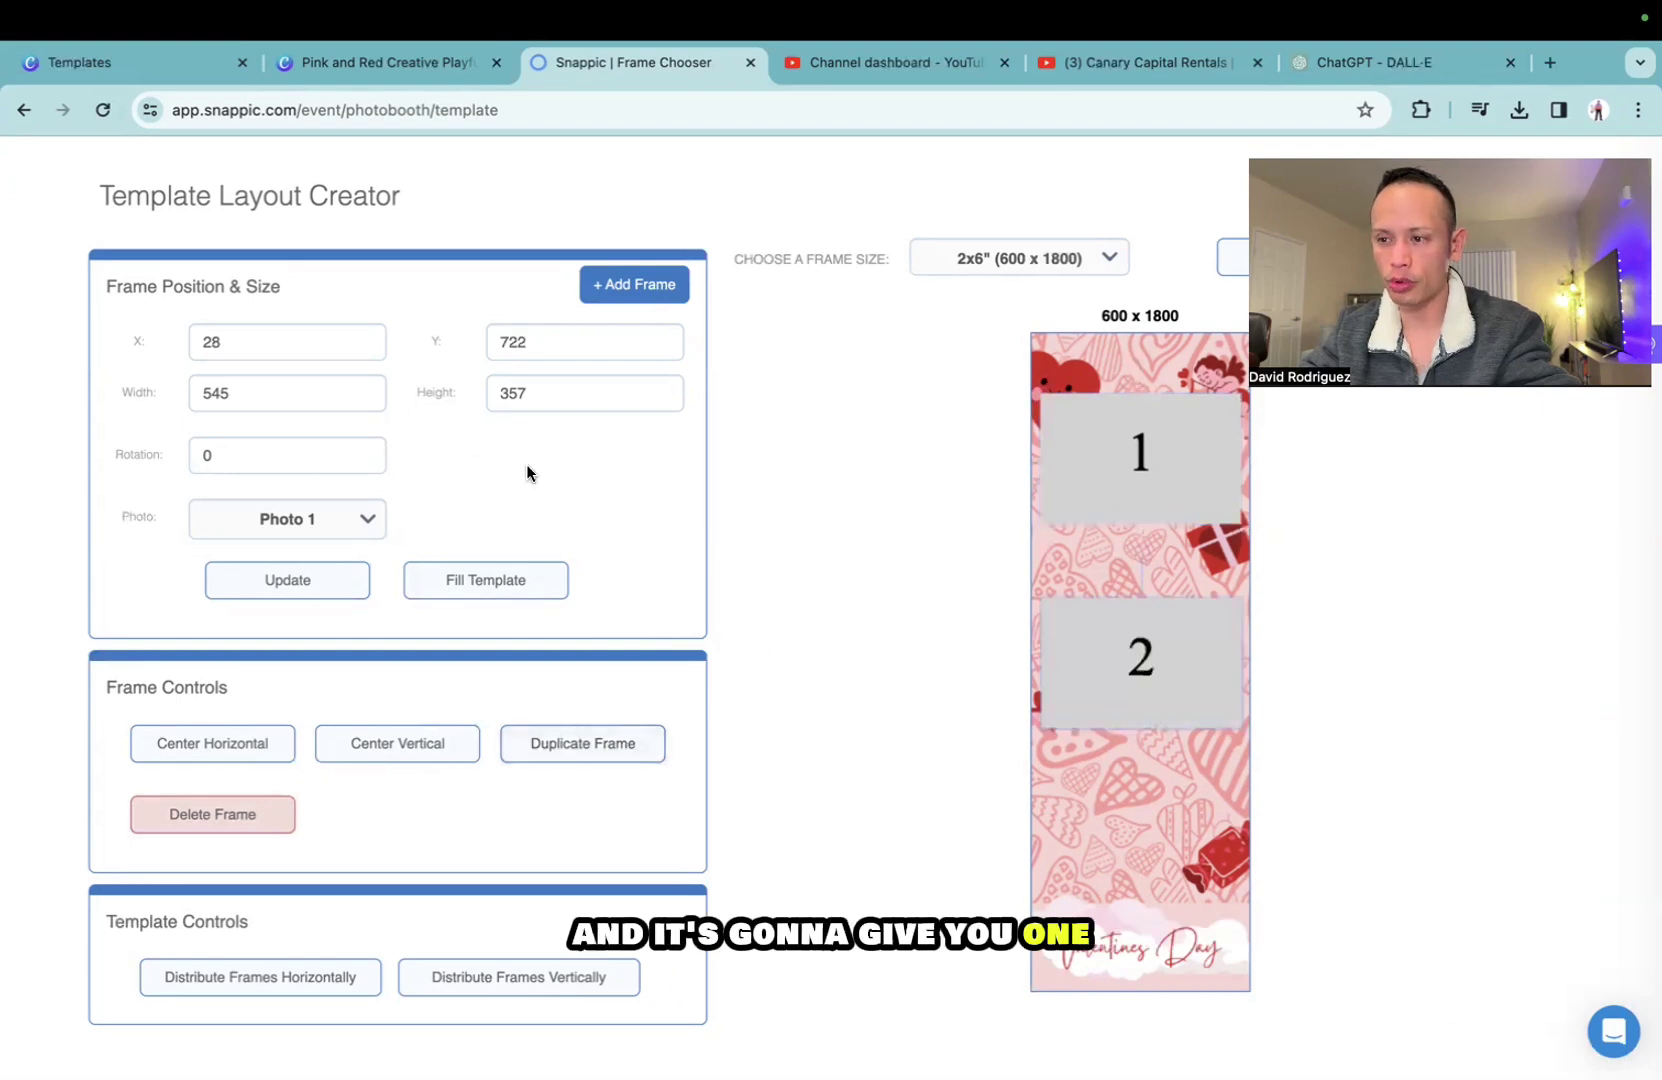
pyautogui.click(590, 756)
pyautogui.moveTo(1139, 660); pyautogui.dragTo(1147, 823)
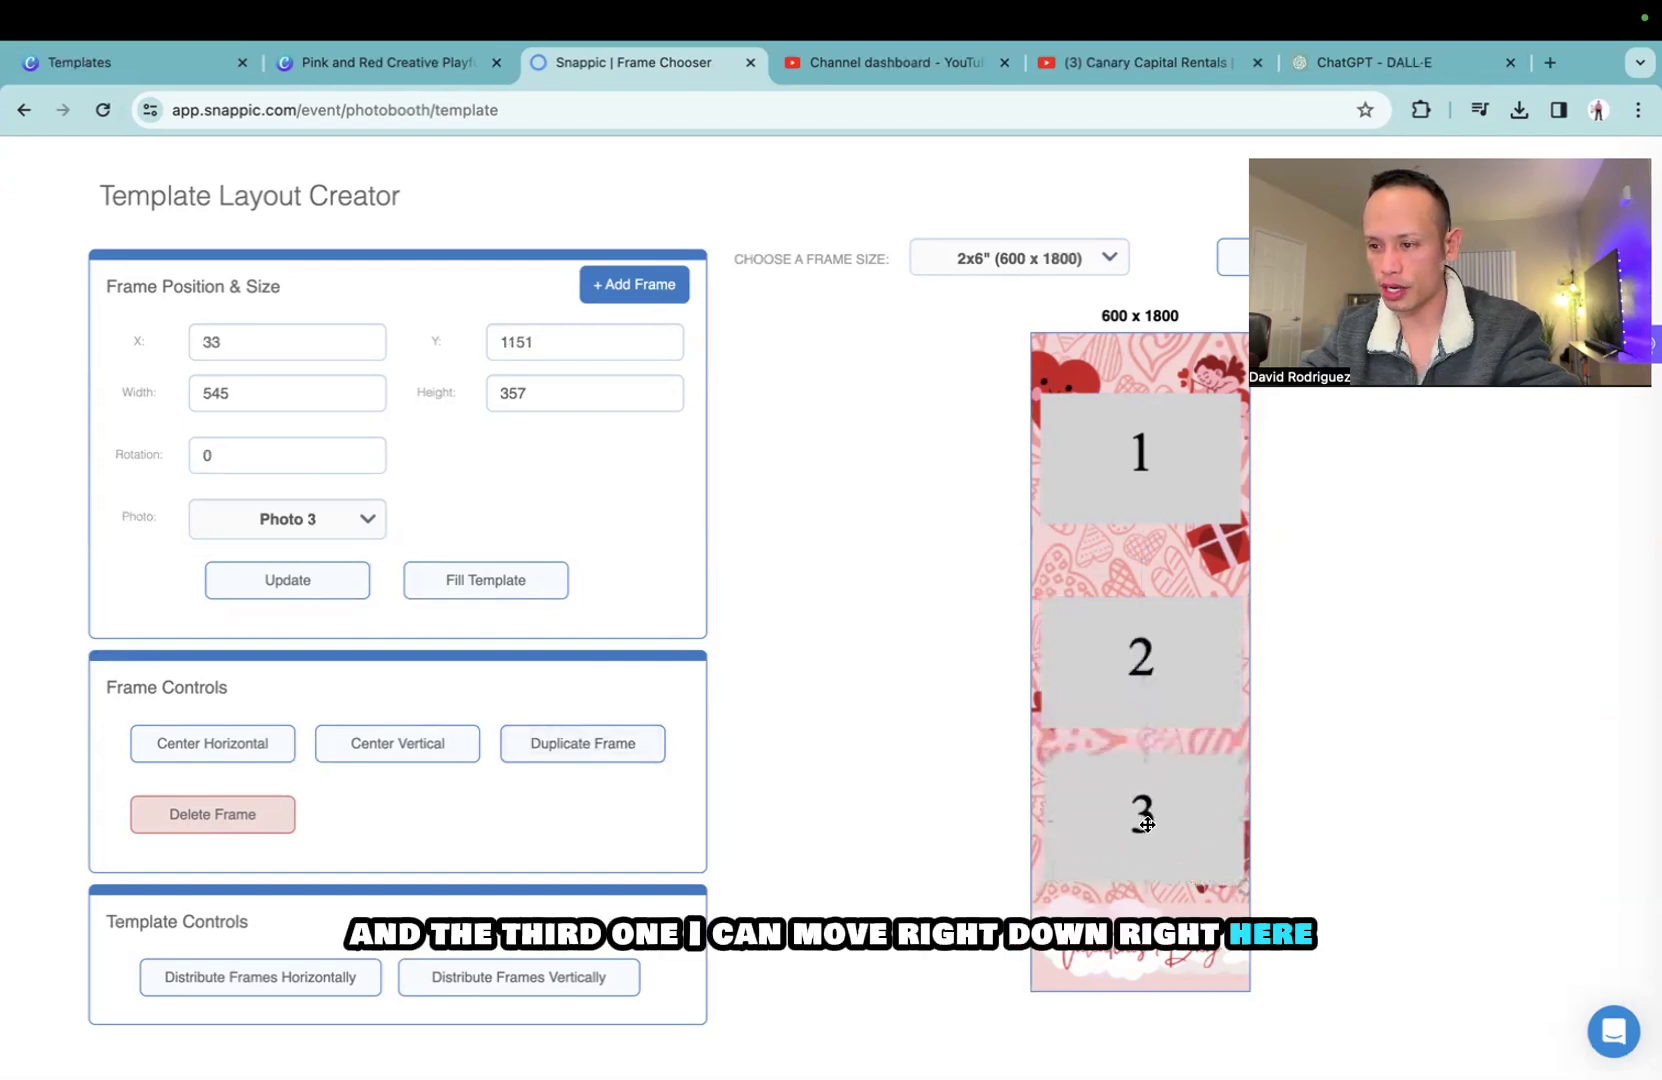
# Compare the three frames' positions and sizes, and align the third frame at about X 28, Y 1160.
pyautogui.click(1132, 657)
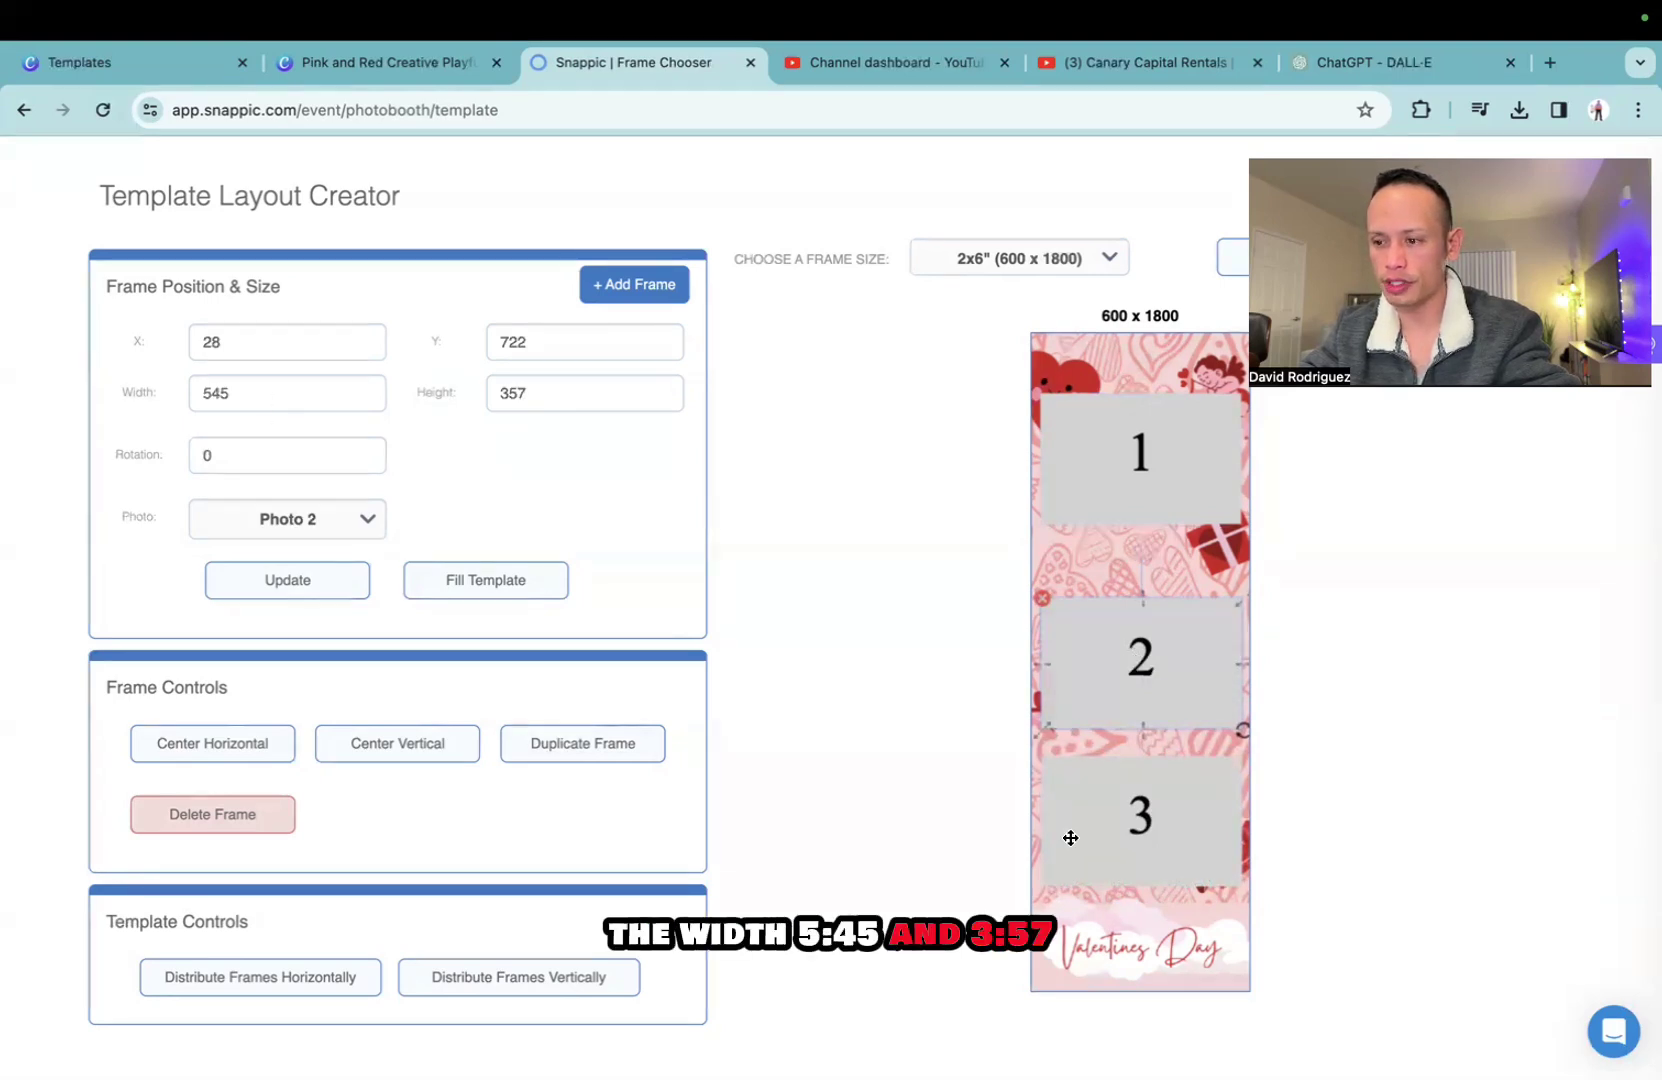
pyautogui.click(1142, 823)
pyautogui.click(1136, 659)
pyautogui.click(1139, 814)
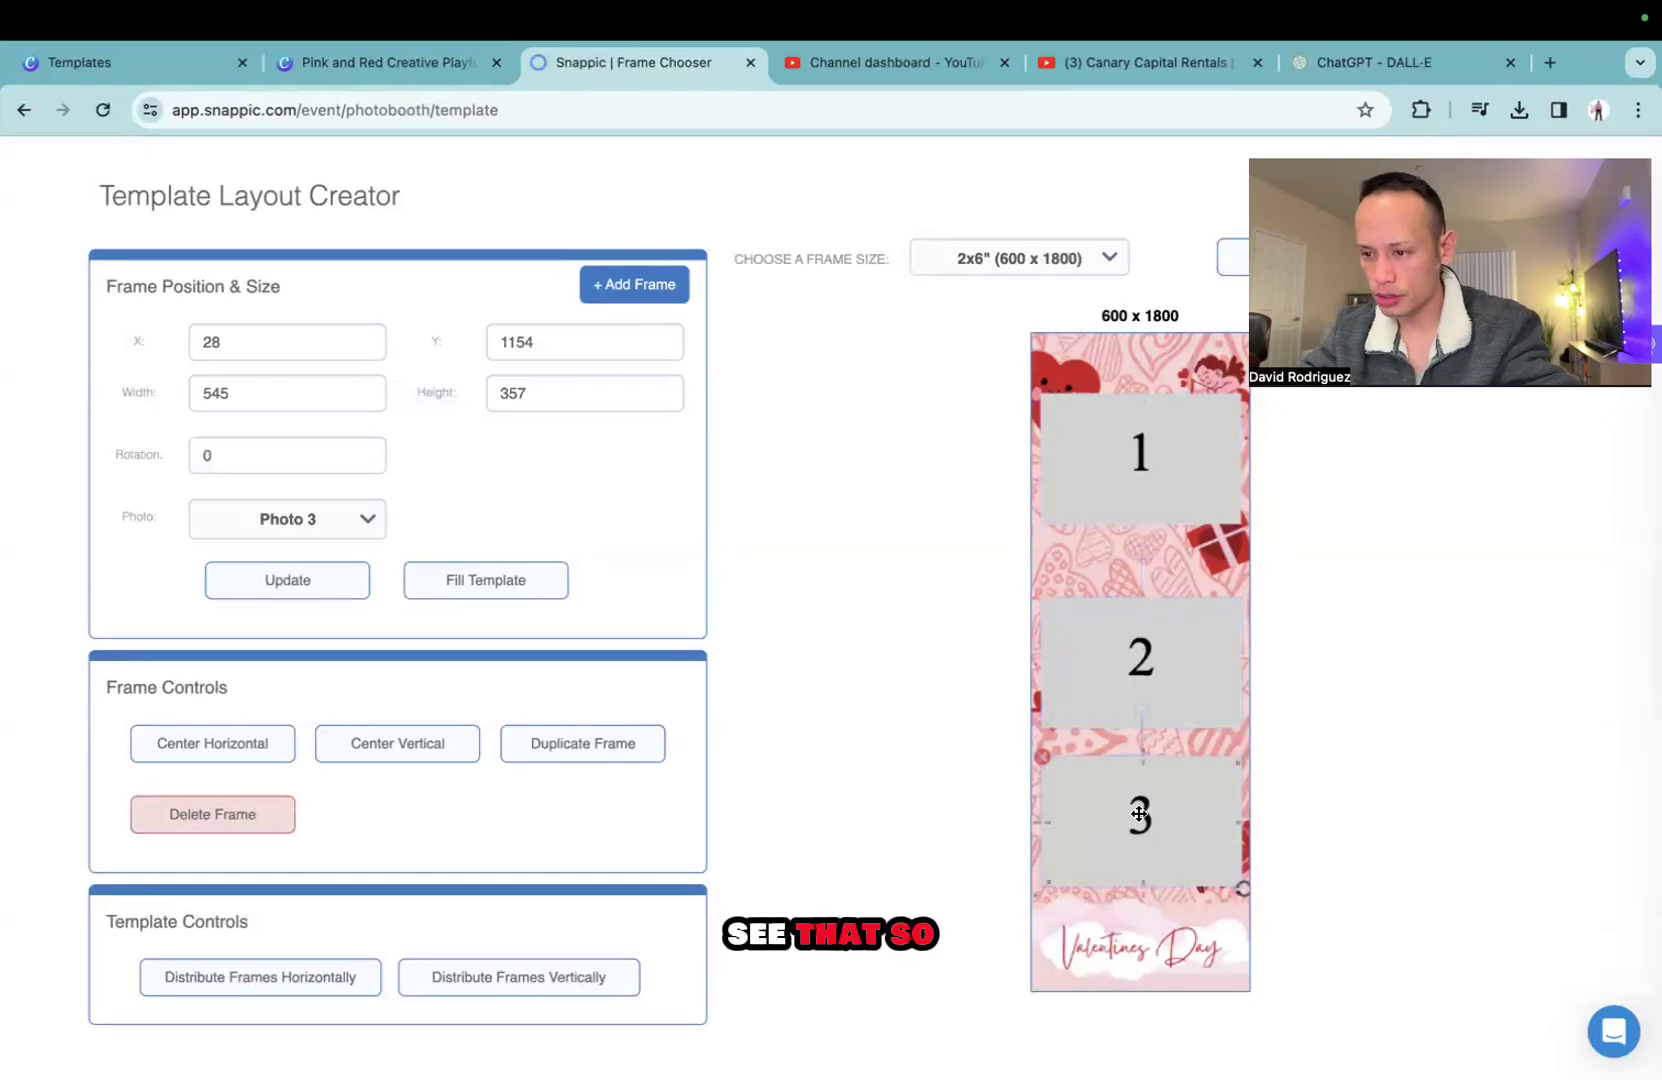
pyautogui.moveTo(1139, 814); pyautogui.dragTo(1139, 816)
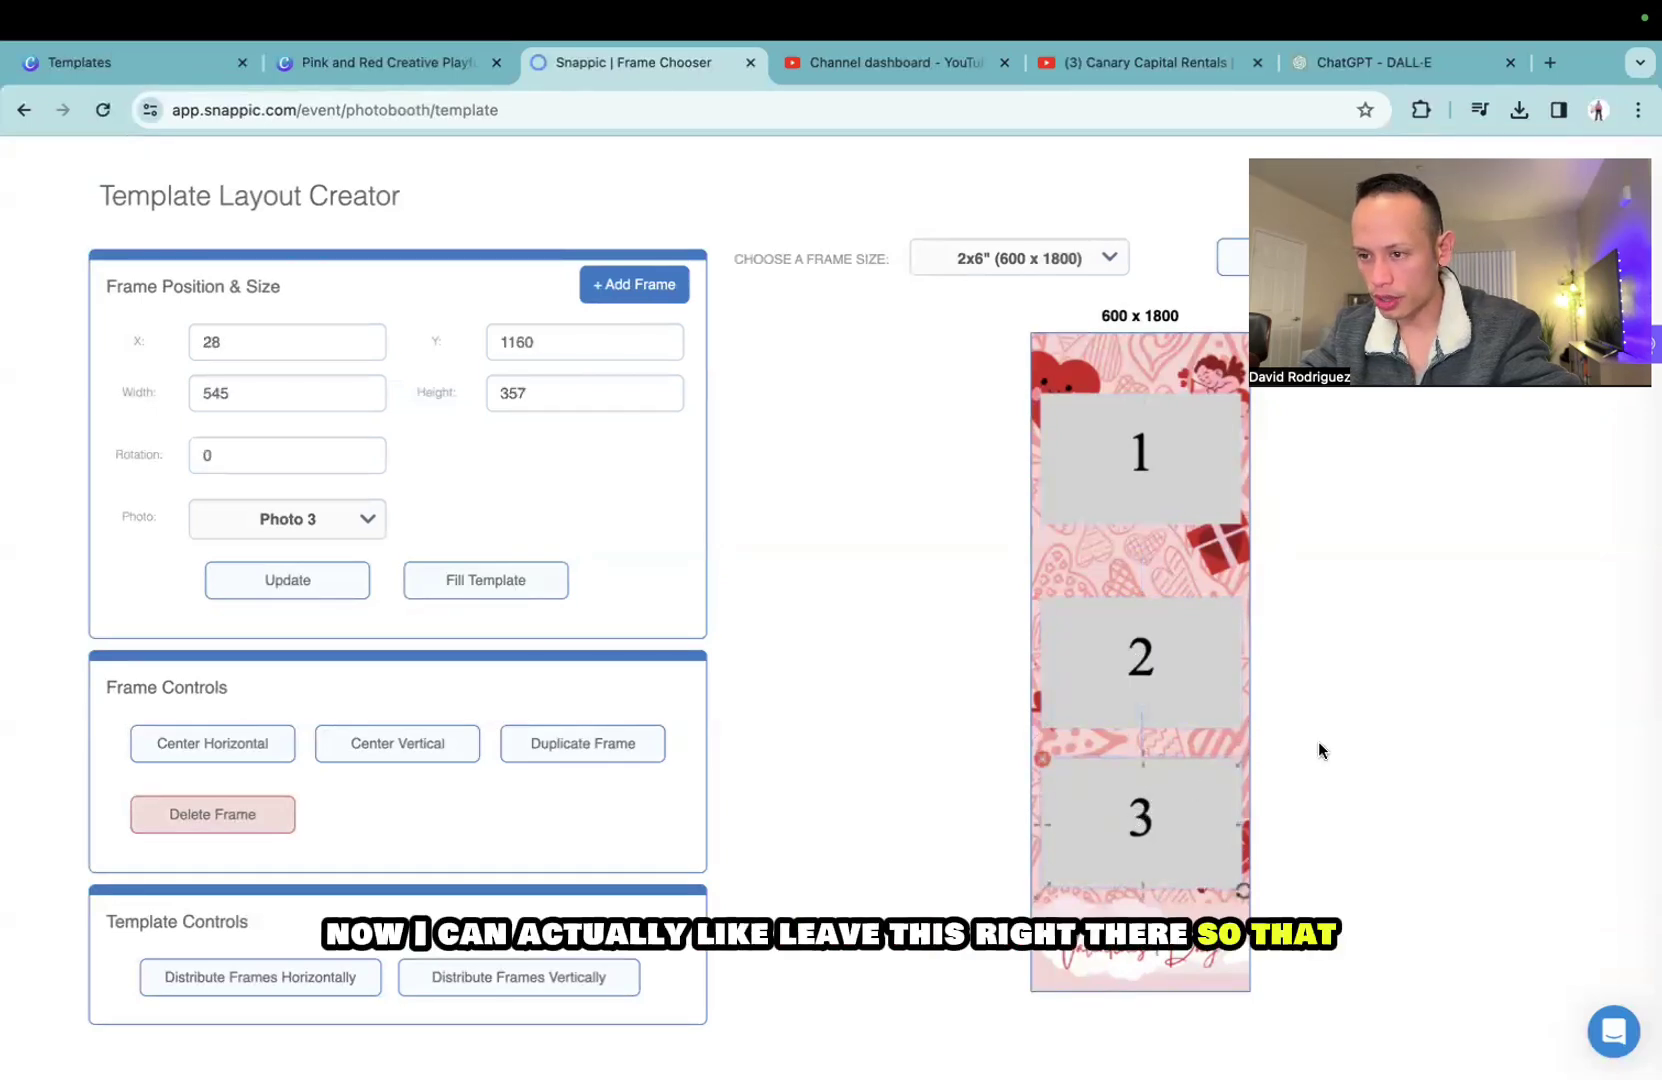
pyautogui.click(1169, 435)
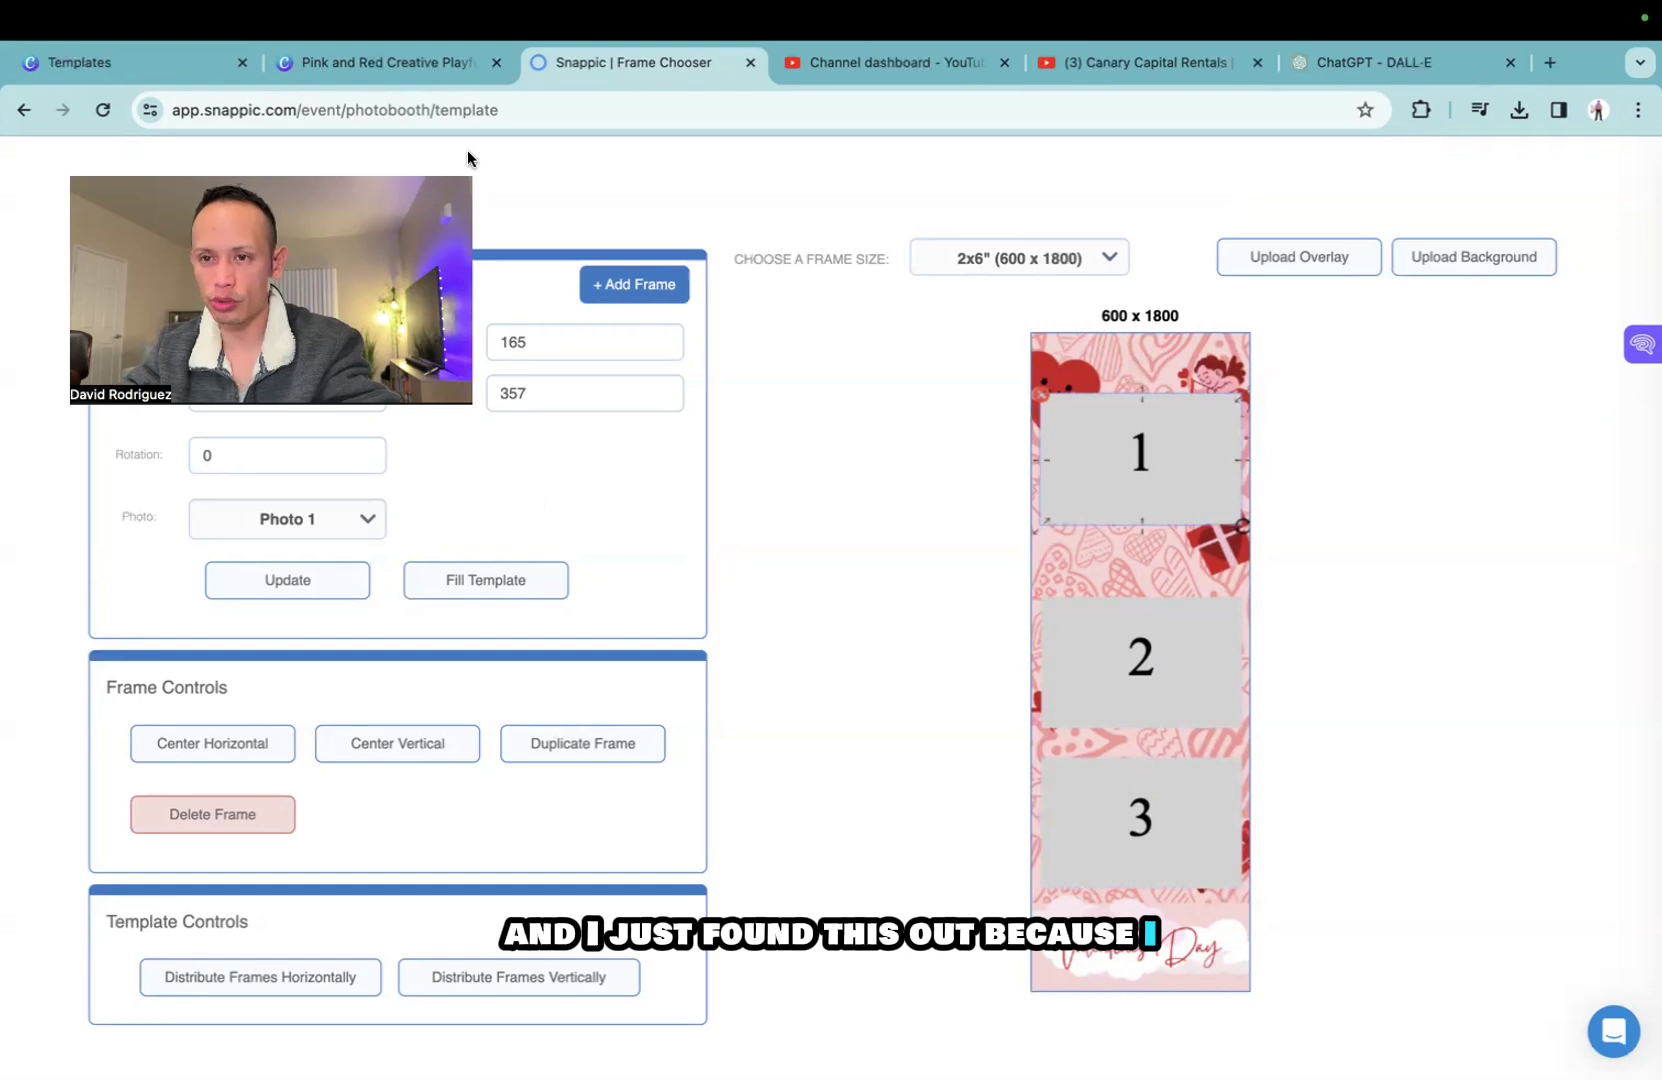
# Move the second frame up to about Y 671 for more even spacing and save the layout as a new named template.
pyautogui.moveTo(472, 152); pyautogui.dragTo(410, 211)
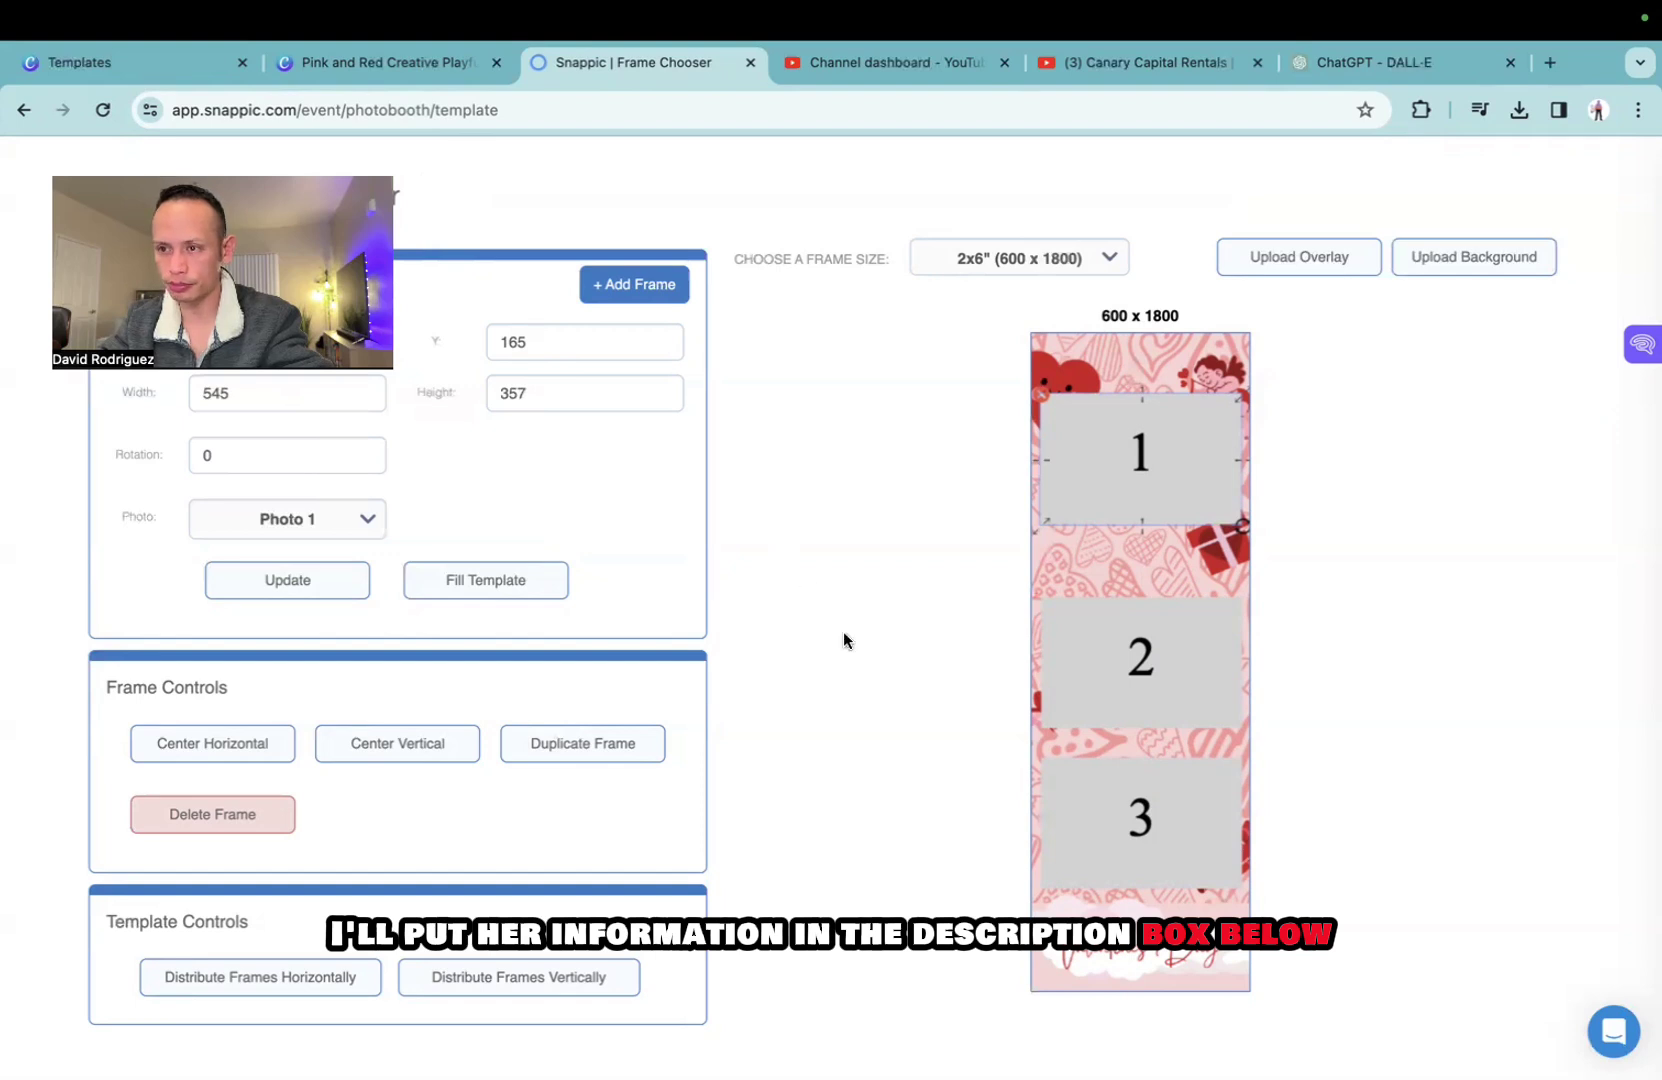
pyautogui.scroll(-3, 843, 640)
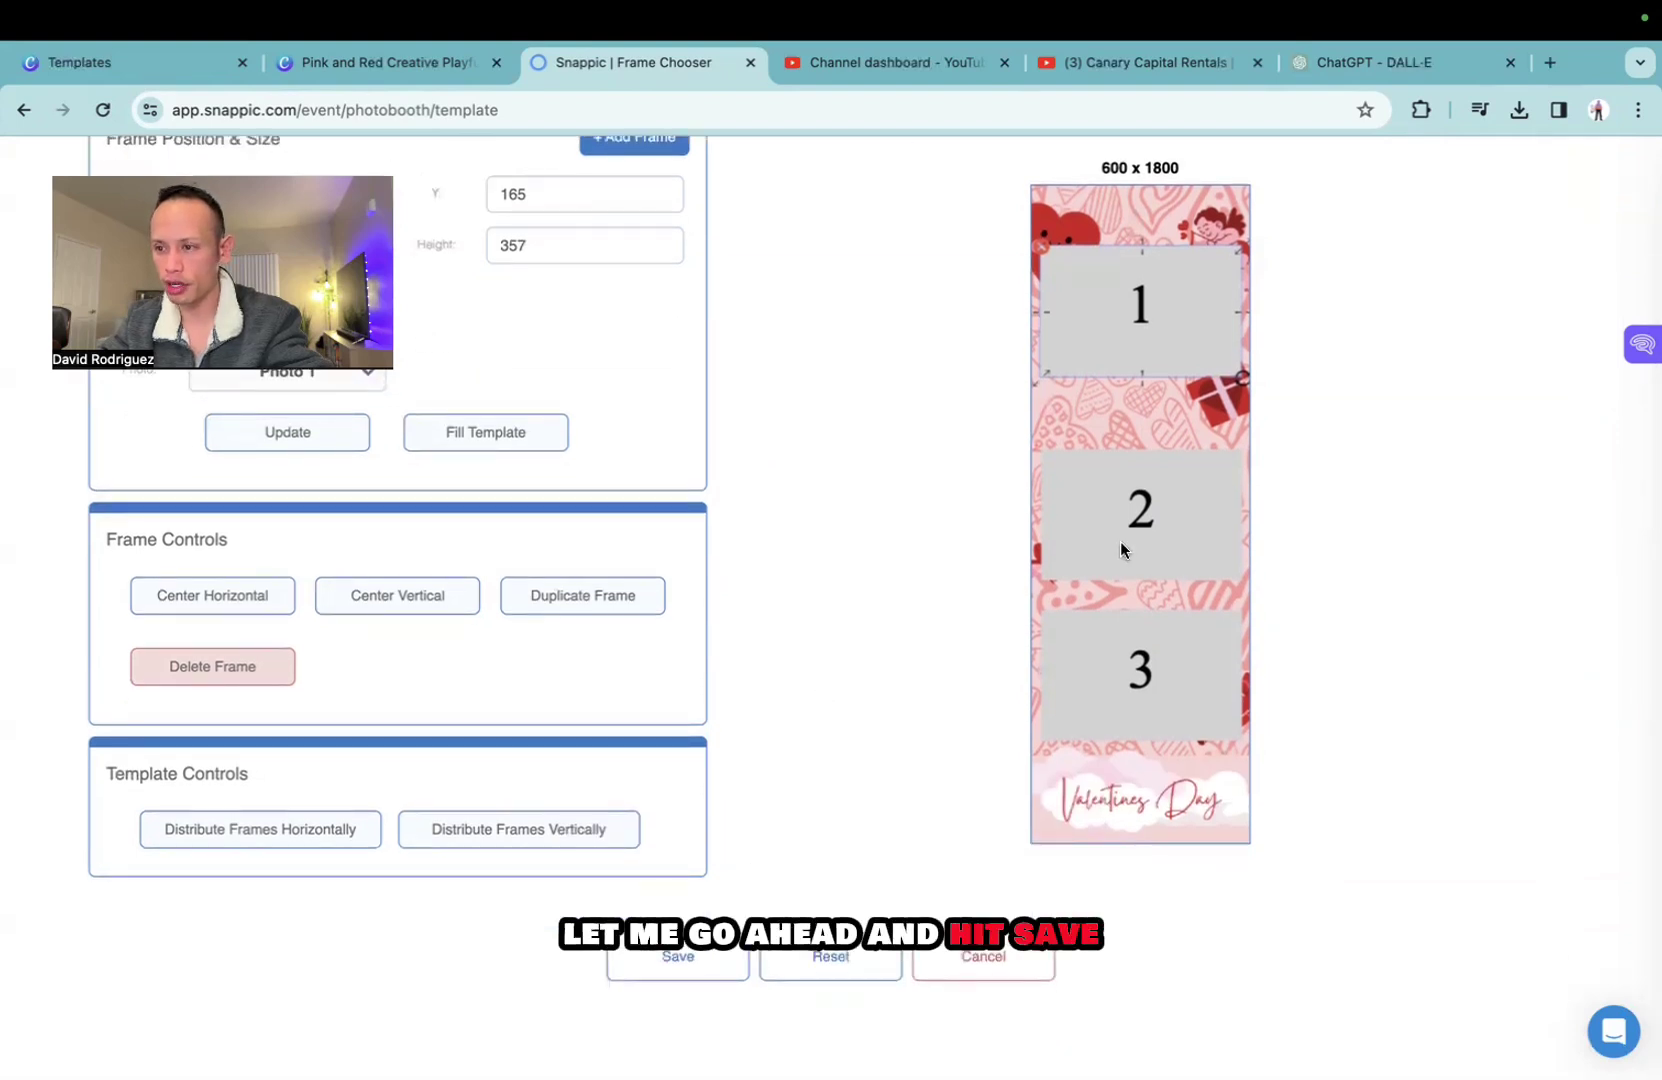
pyautogui.moveTo(1136, 512); pyautogui.dragTo(1137, 500)
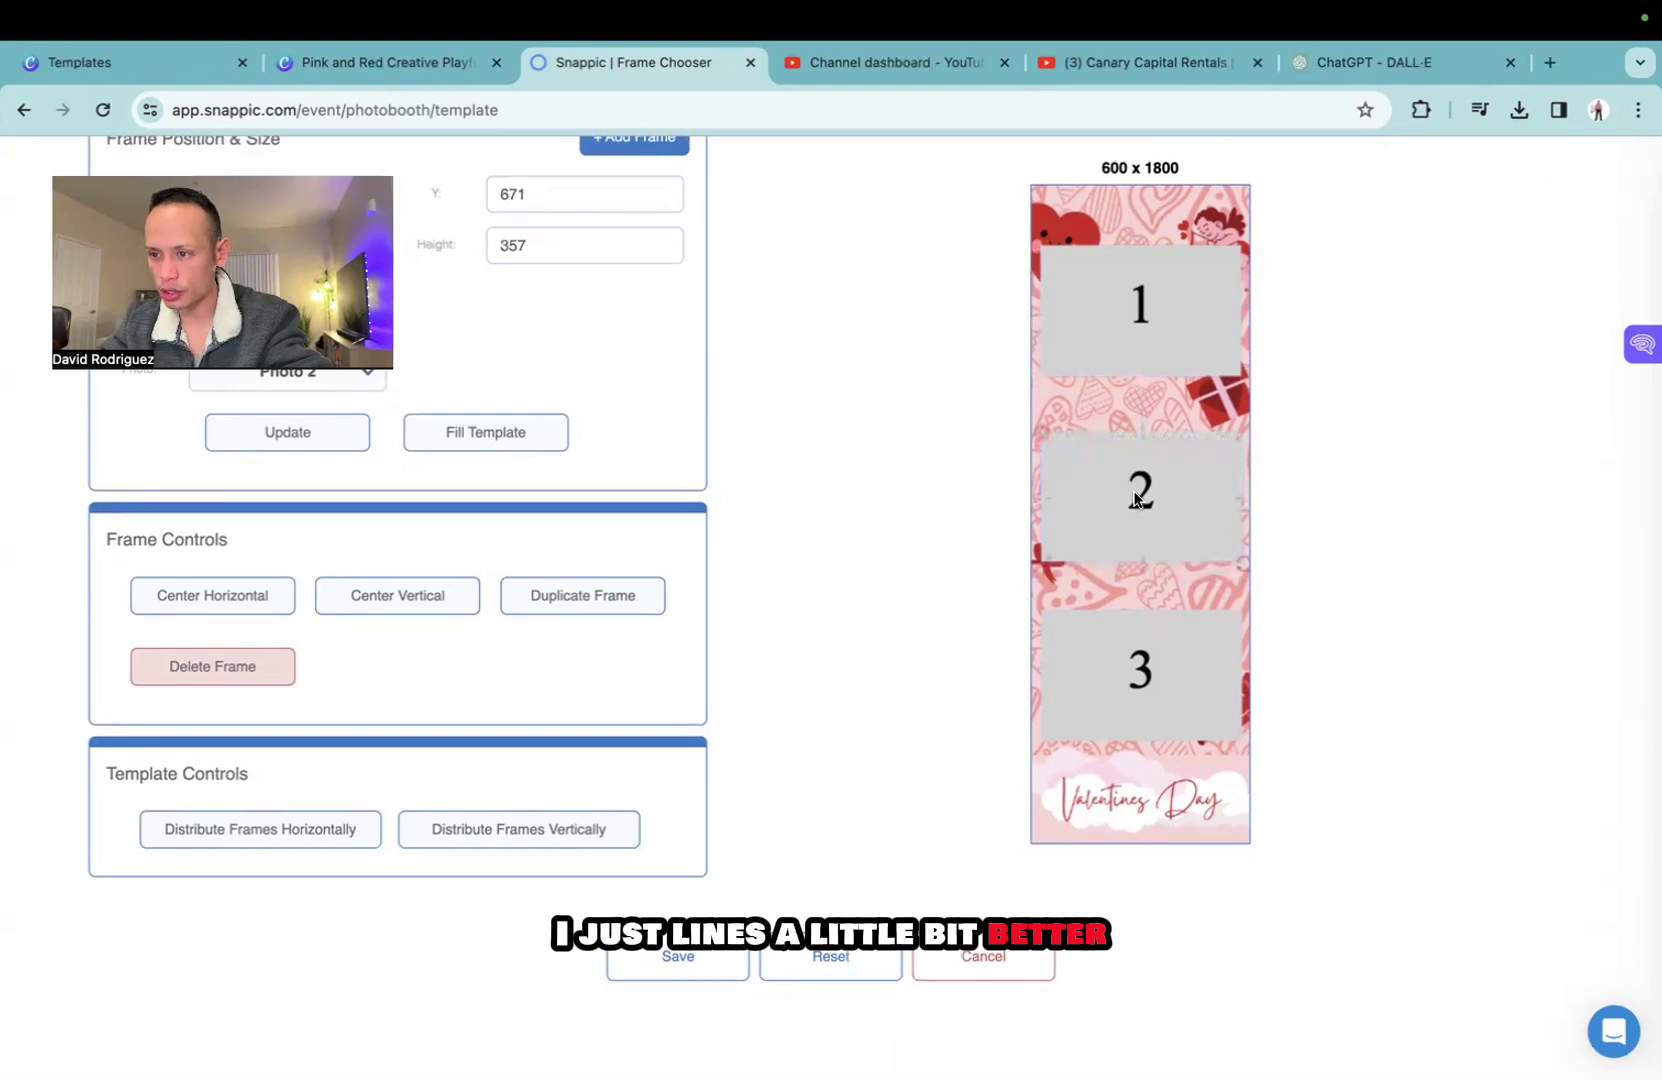
pyautogui.click(688, 953)
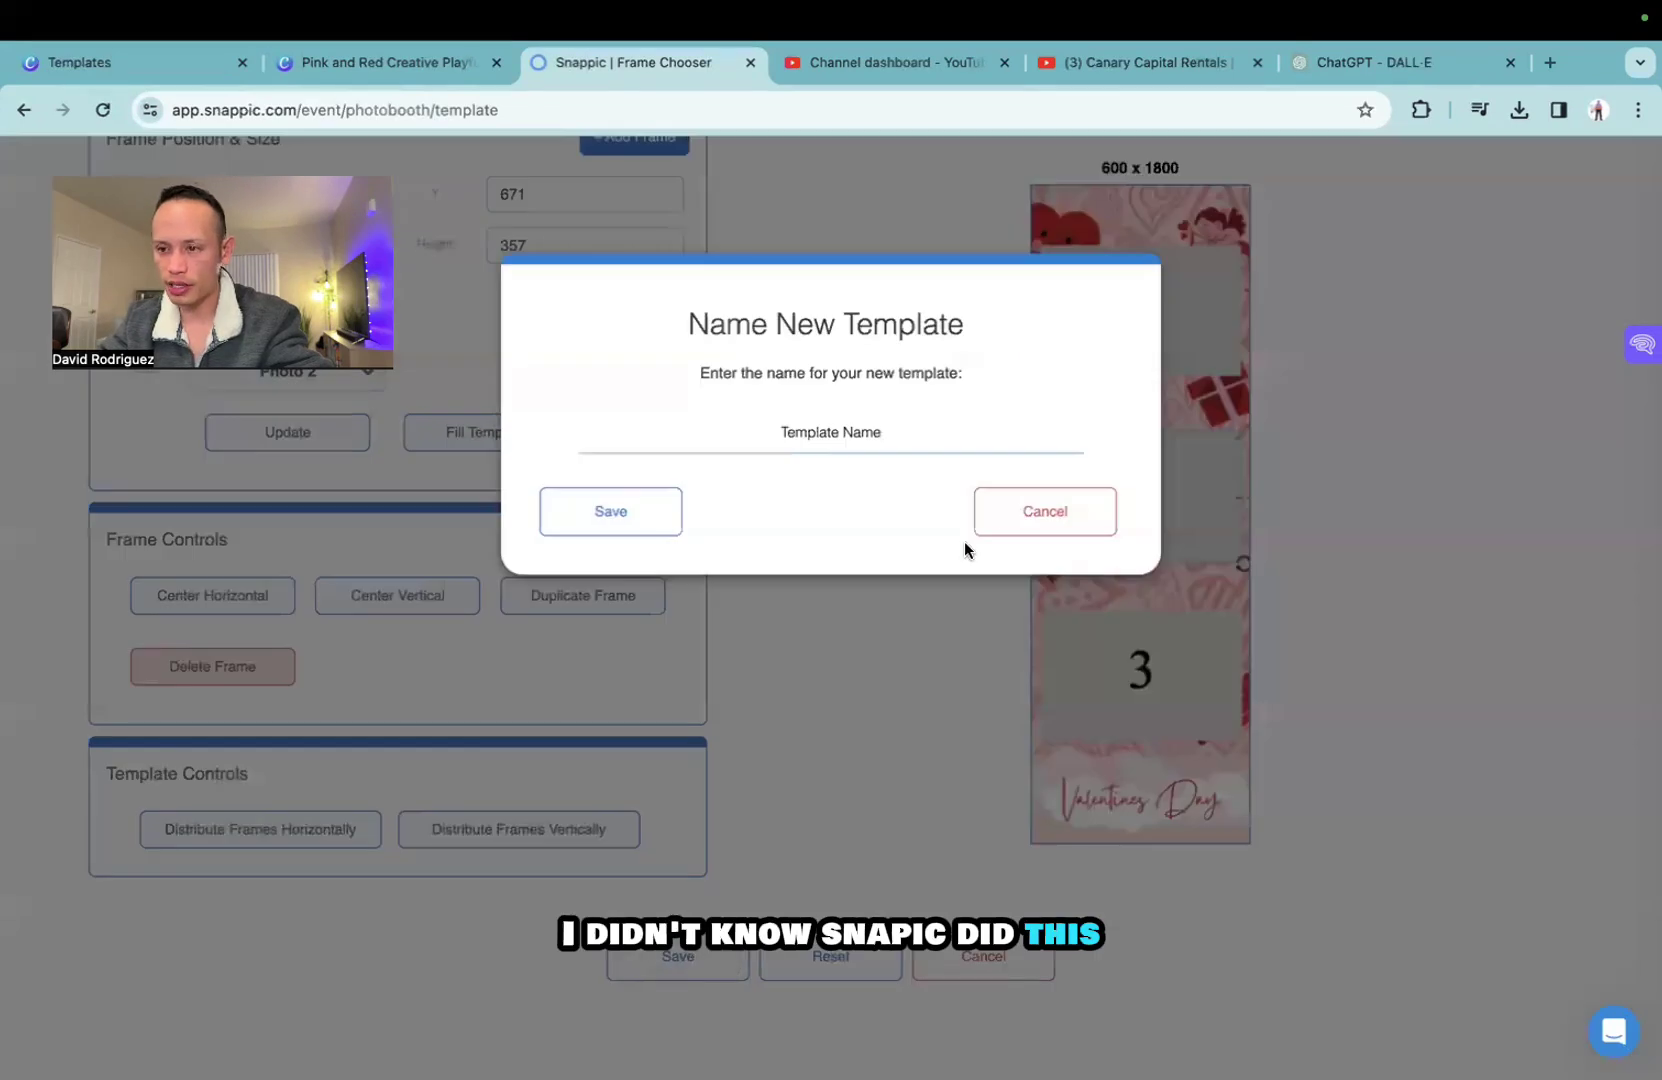
pyautogui.click(878, 437)
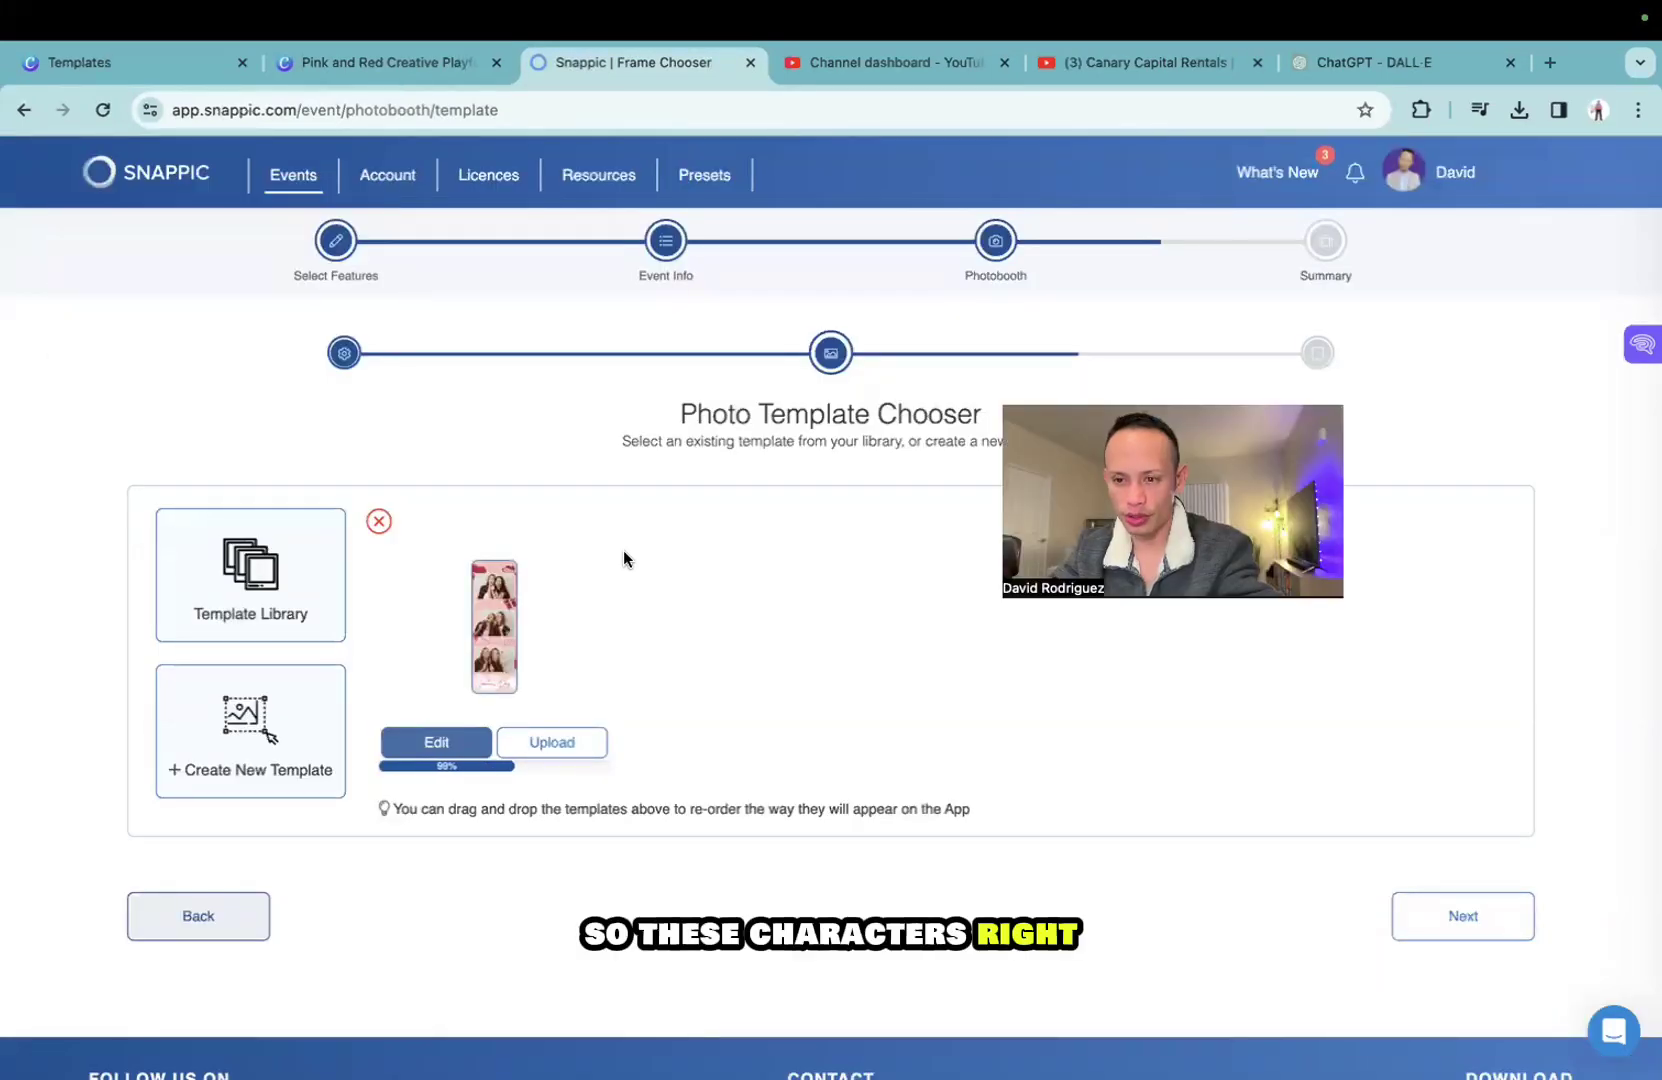
# Open the saved template in the editor to view its sample photos, and leave it without saving changes.
pyautogui.click(463, 743)
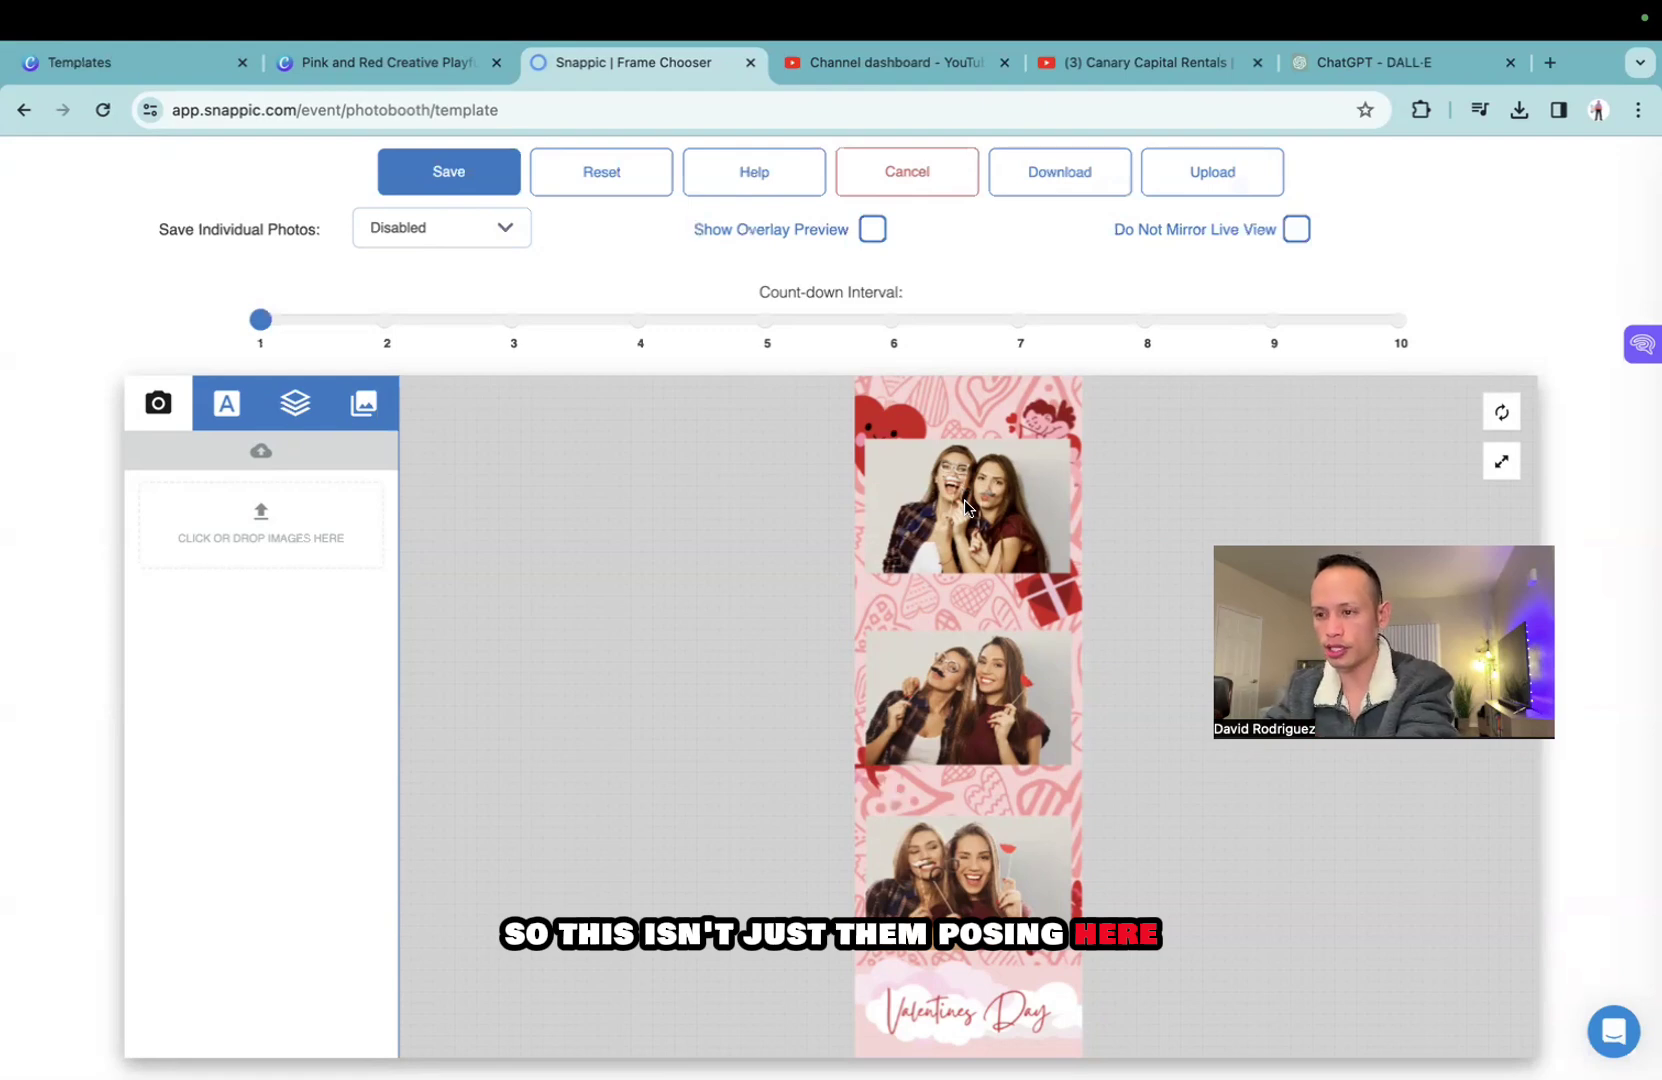
pyautogui.click(920, 176)
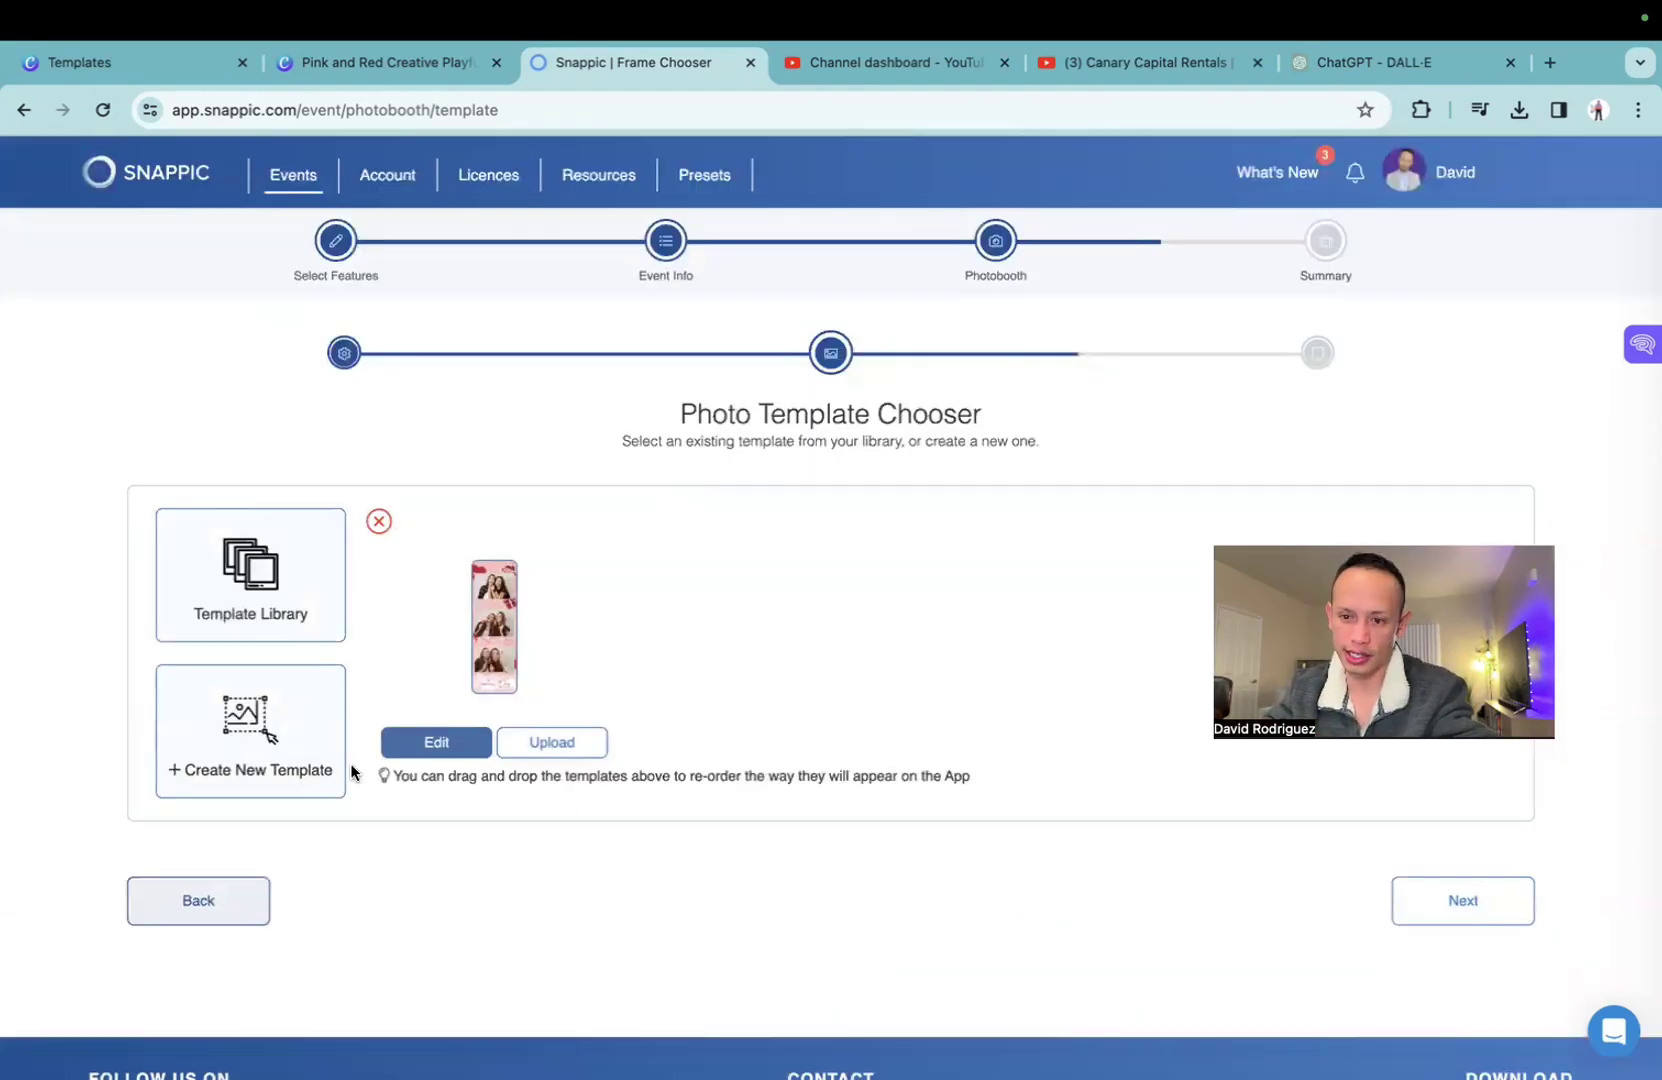
# Create another 2x6" (600 x 1800) template with the Valentine strip as its background and add a photo frame.
pyautogui.click(322, 728)
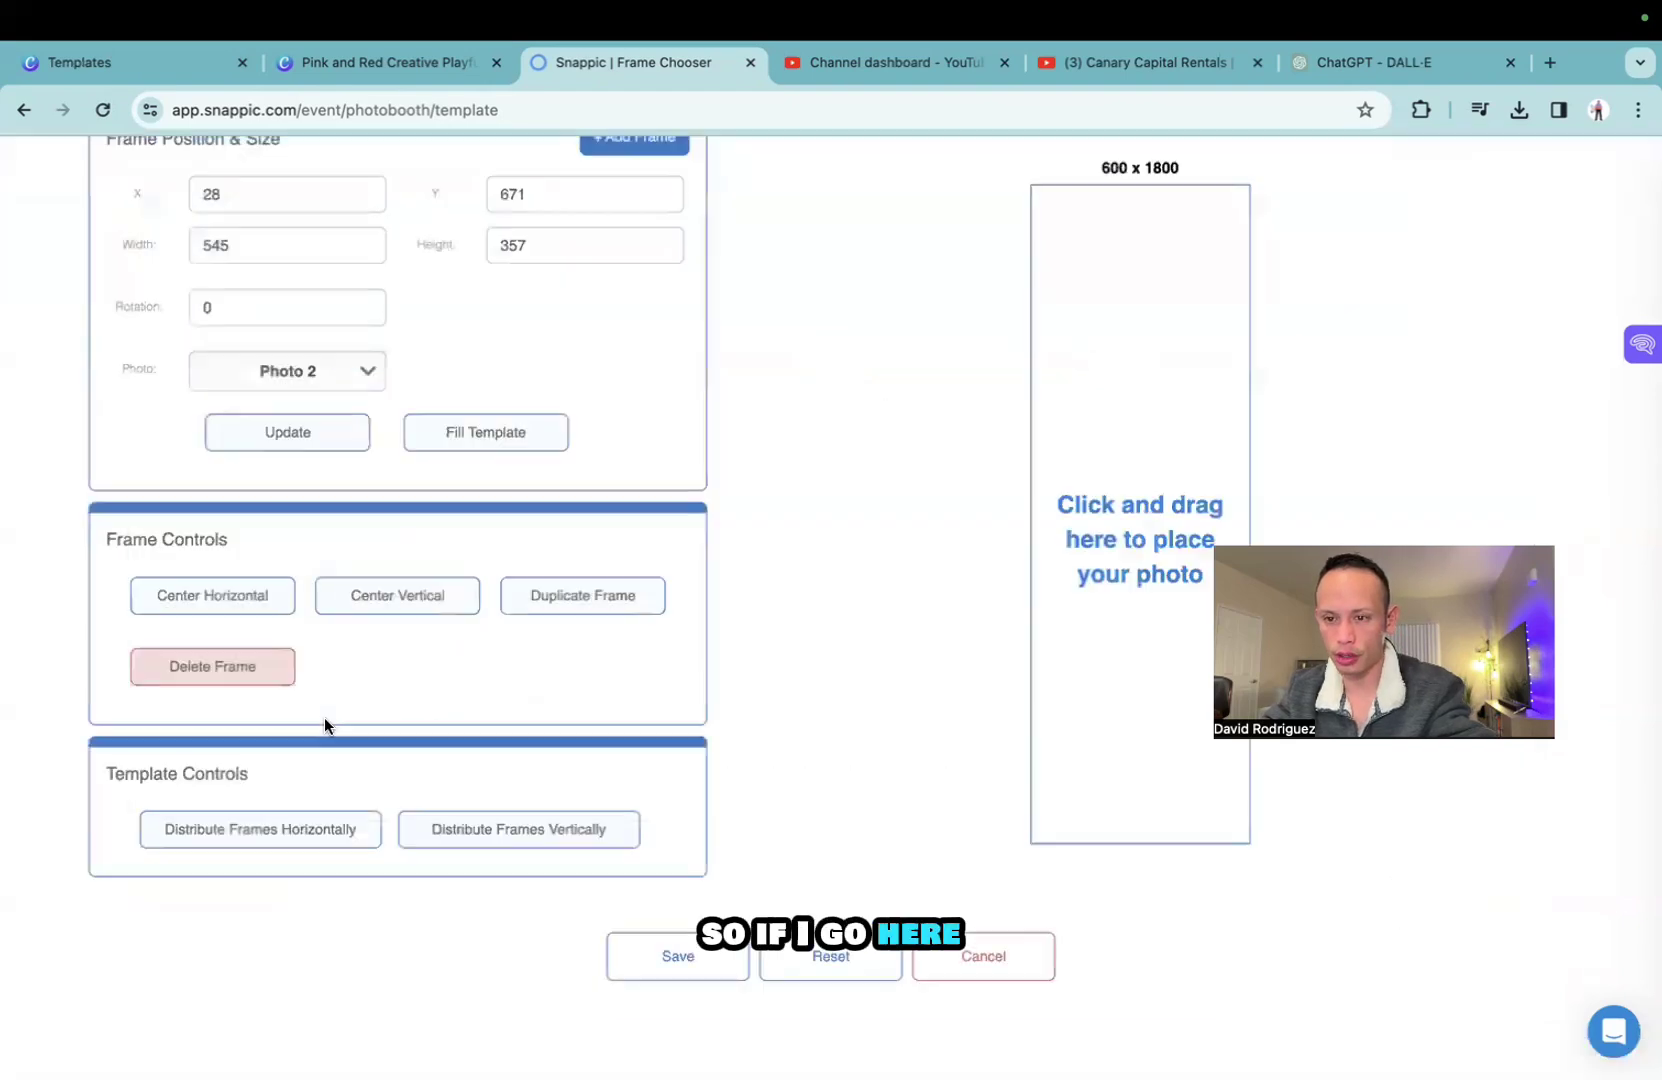
pyautogui.click(1087, 578)
pyautogui.click(876, 310)
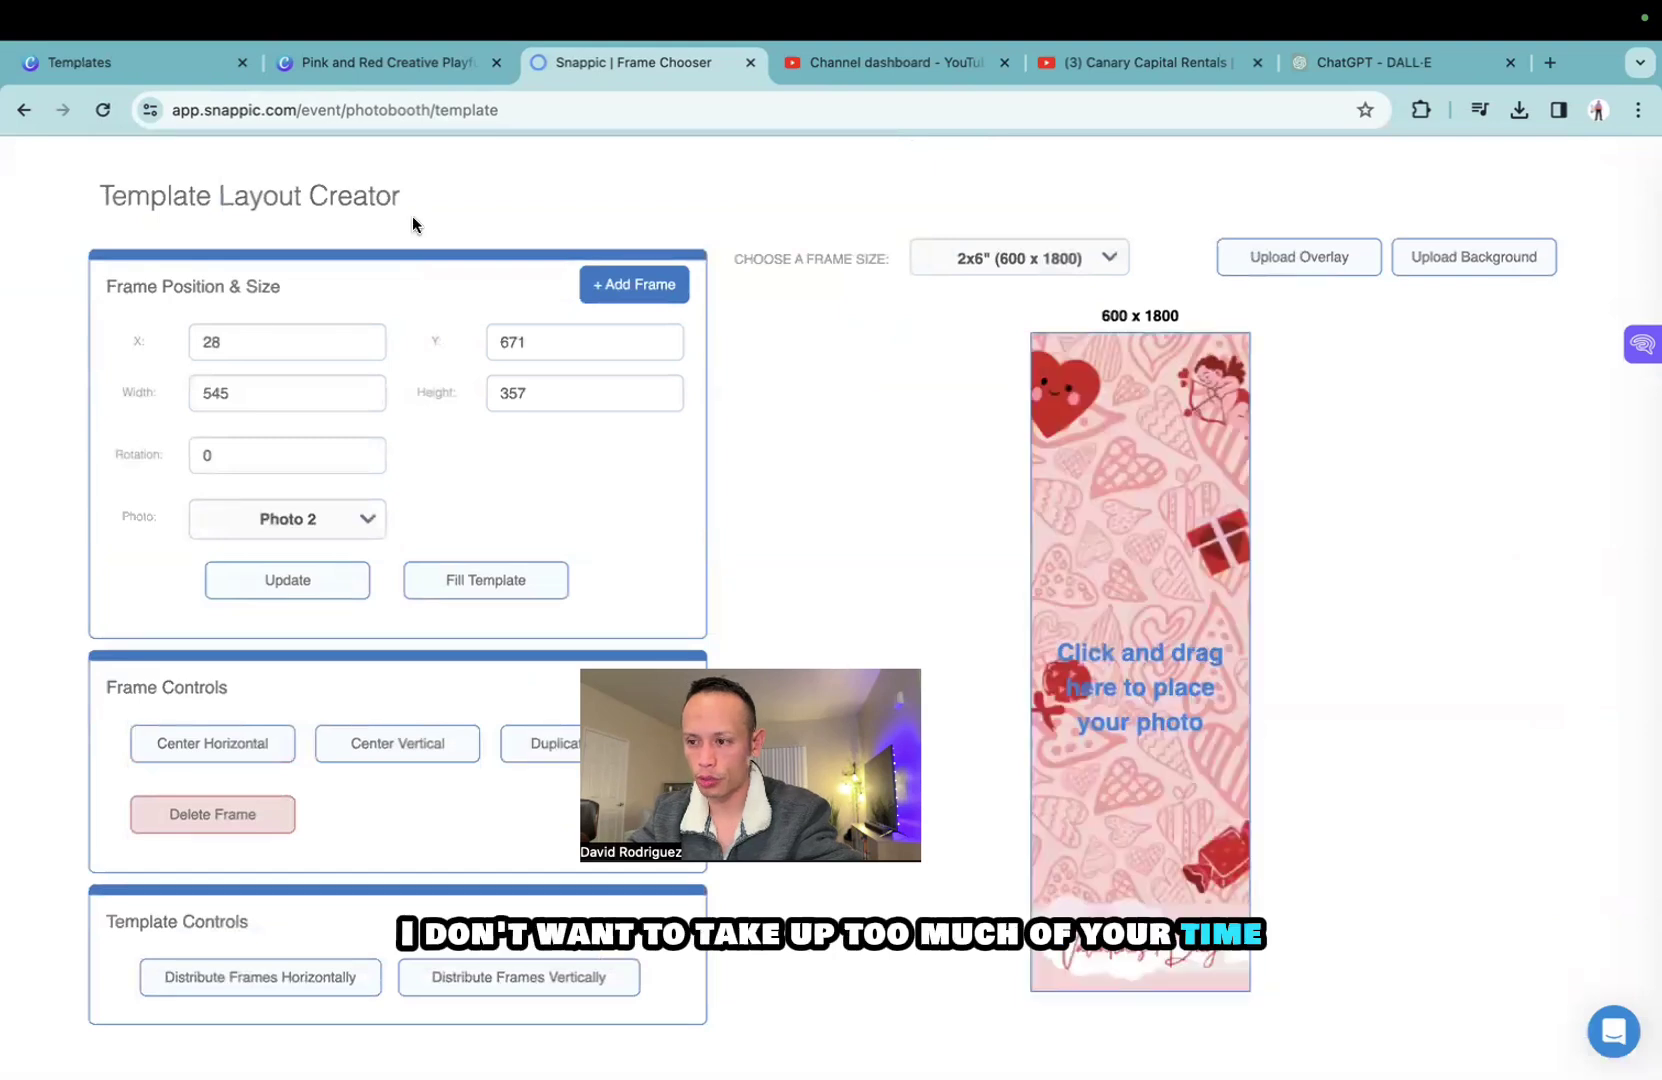
pyautogui.click(1125, 519)
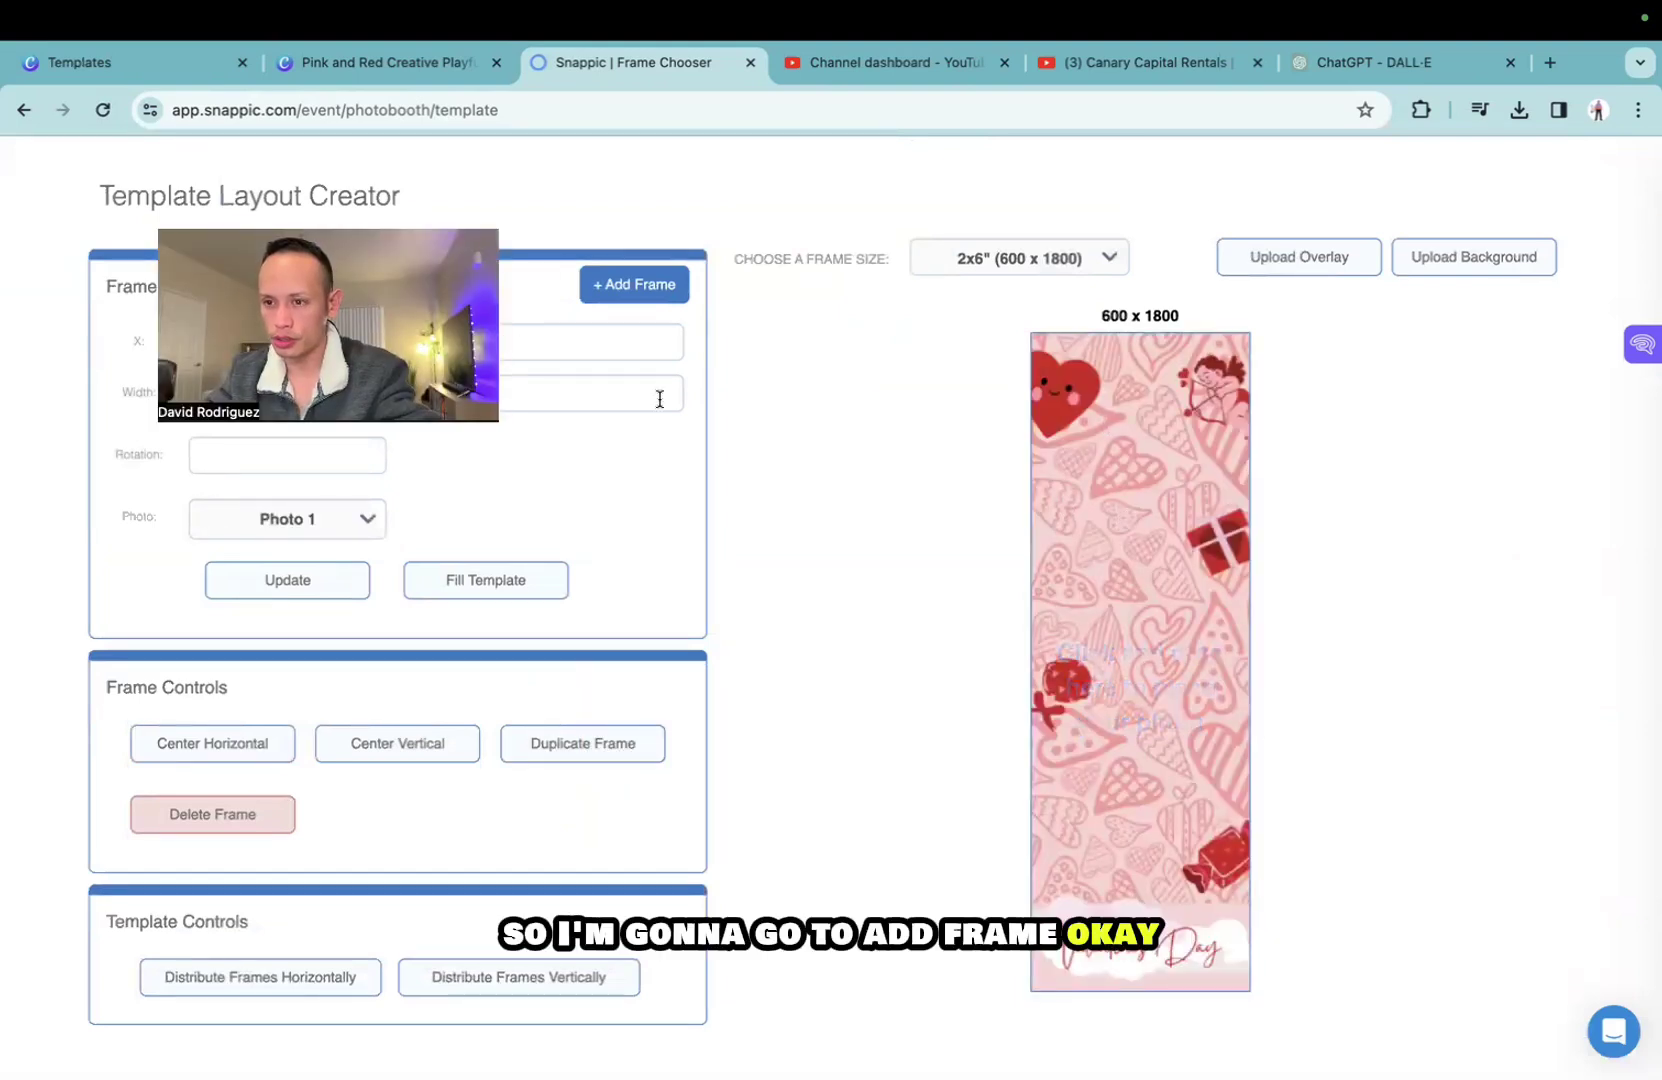
pyautogui.click(652, 290)
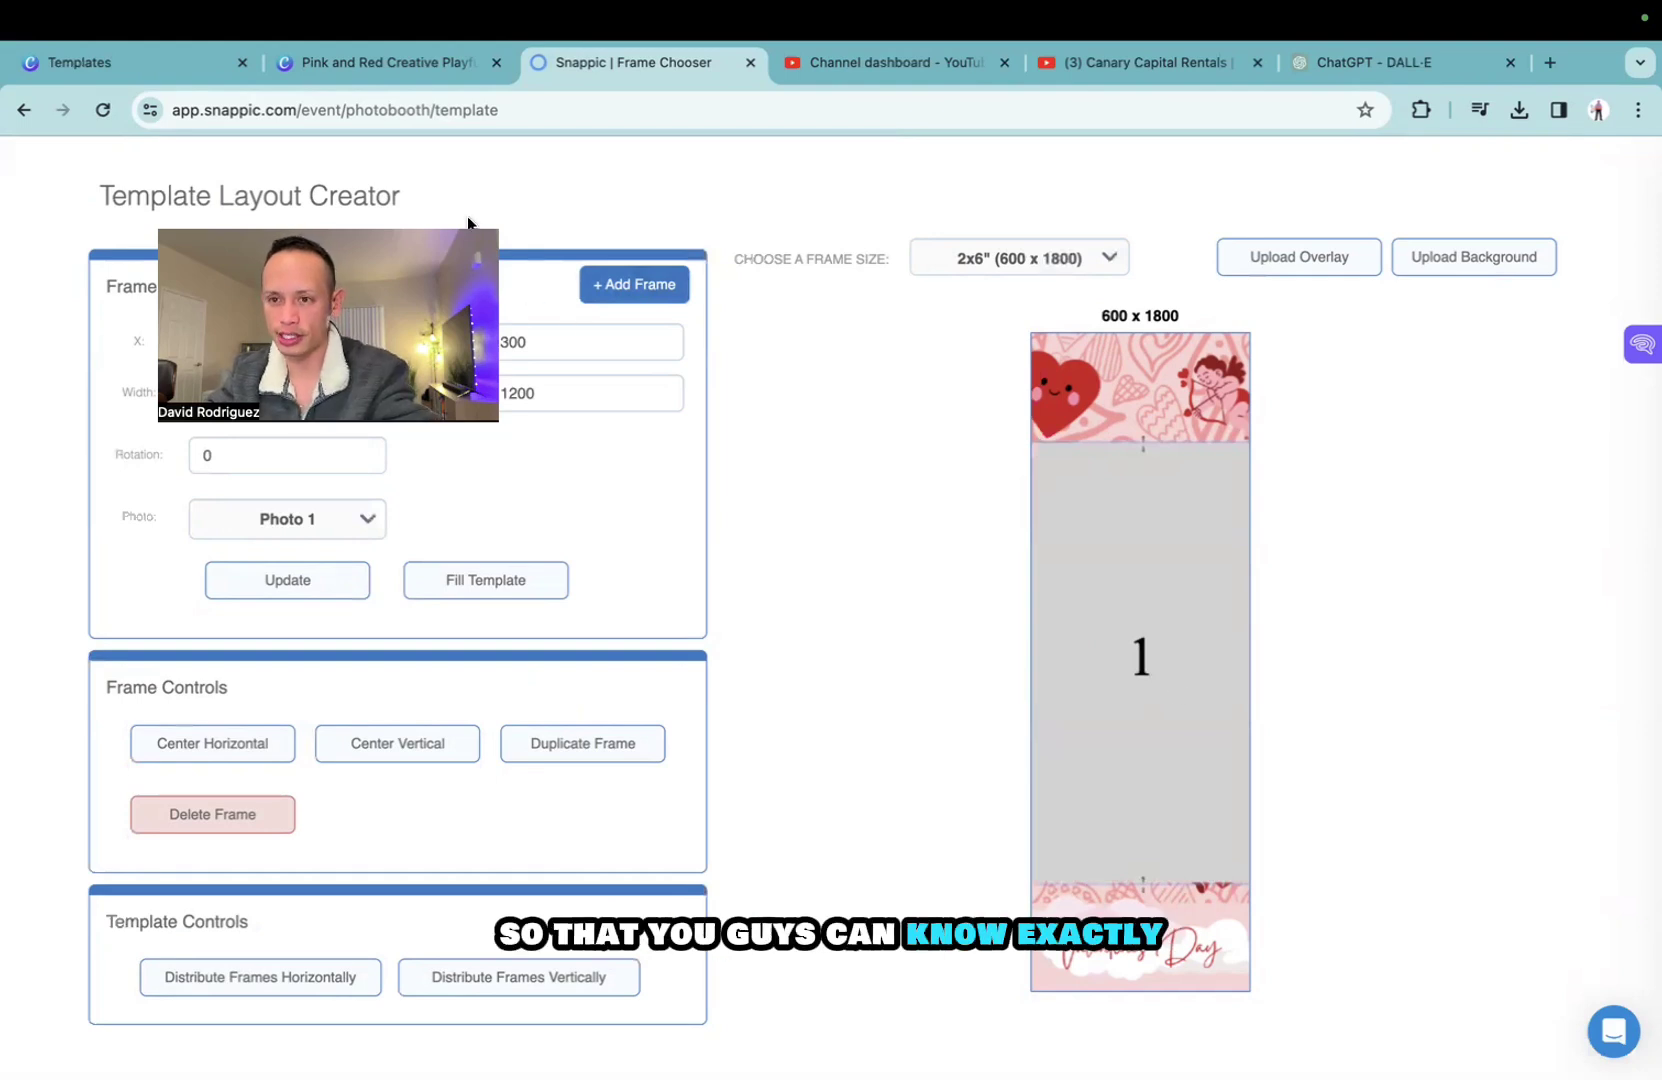
# Save the single-frame Valentine layout as a new named template.
pyautogui.scroll(-1, 845, 535)
pyautogui.scroll(-3, 845, 535)
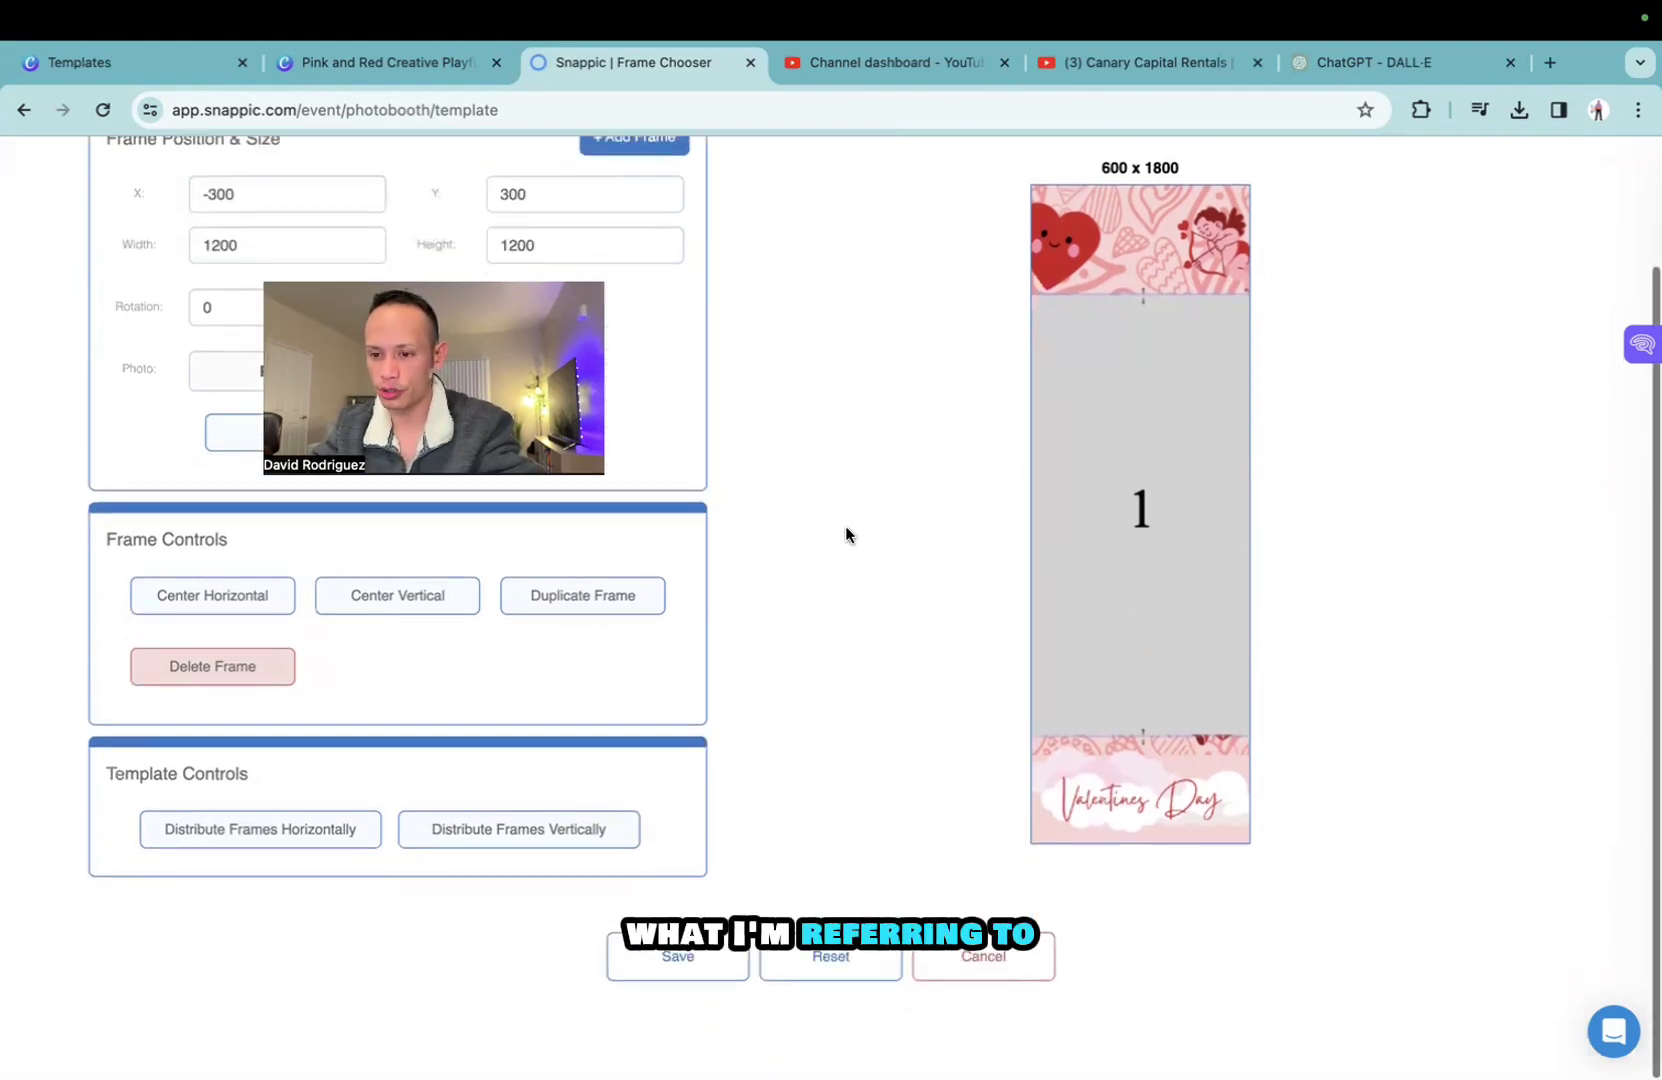
pyautogui.click(688, 955)
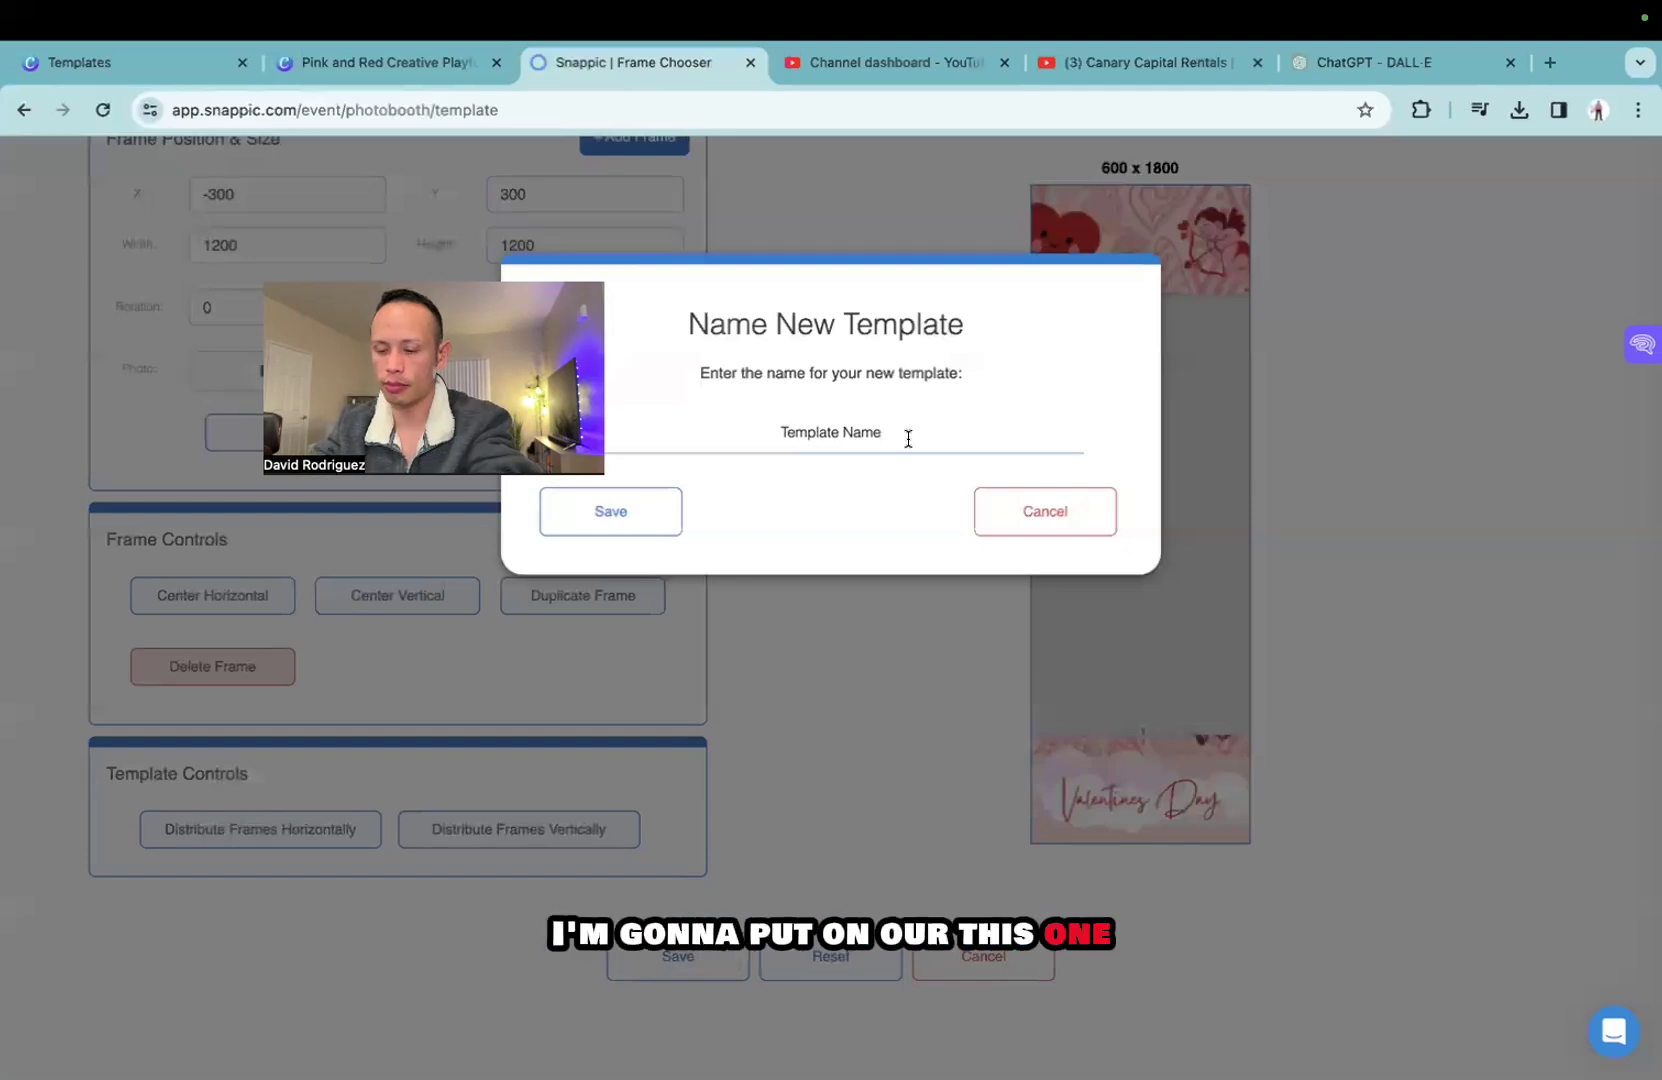
pyautogui.click(556, 504)
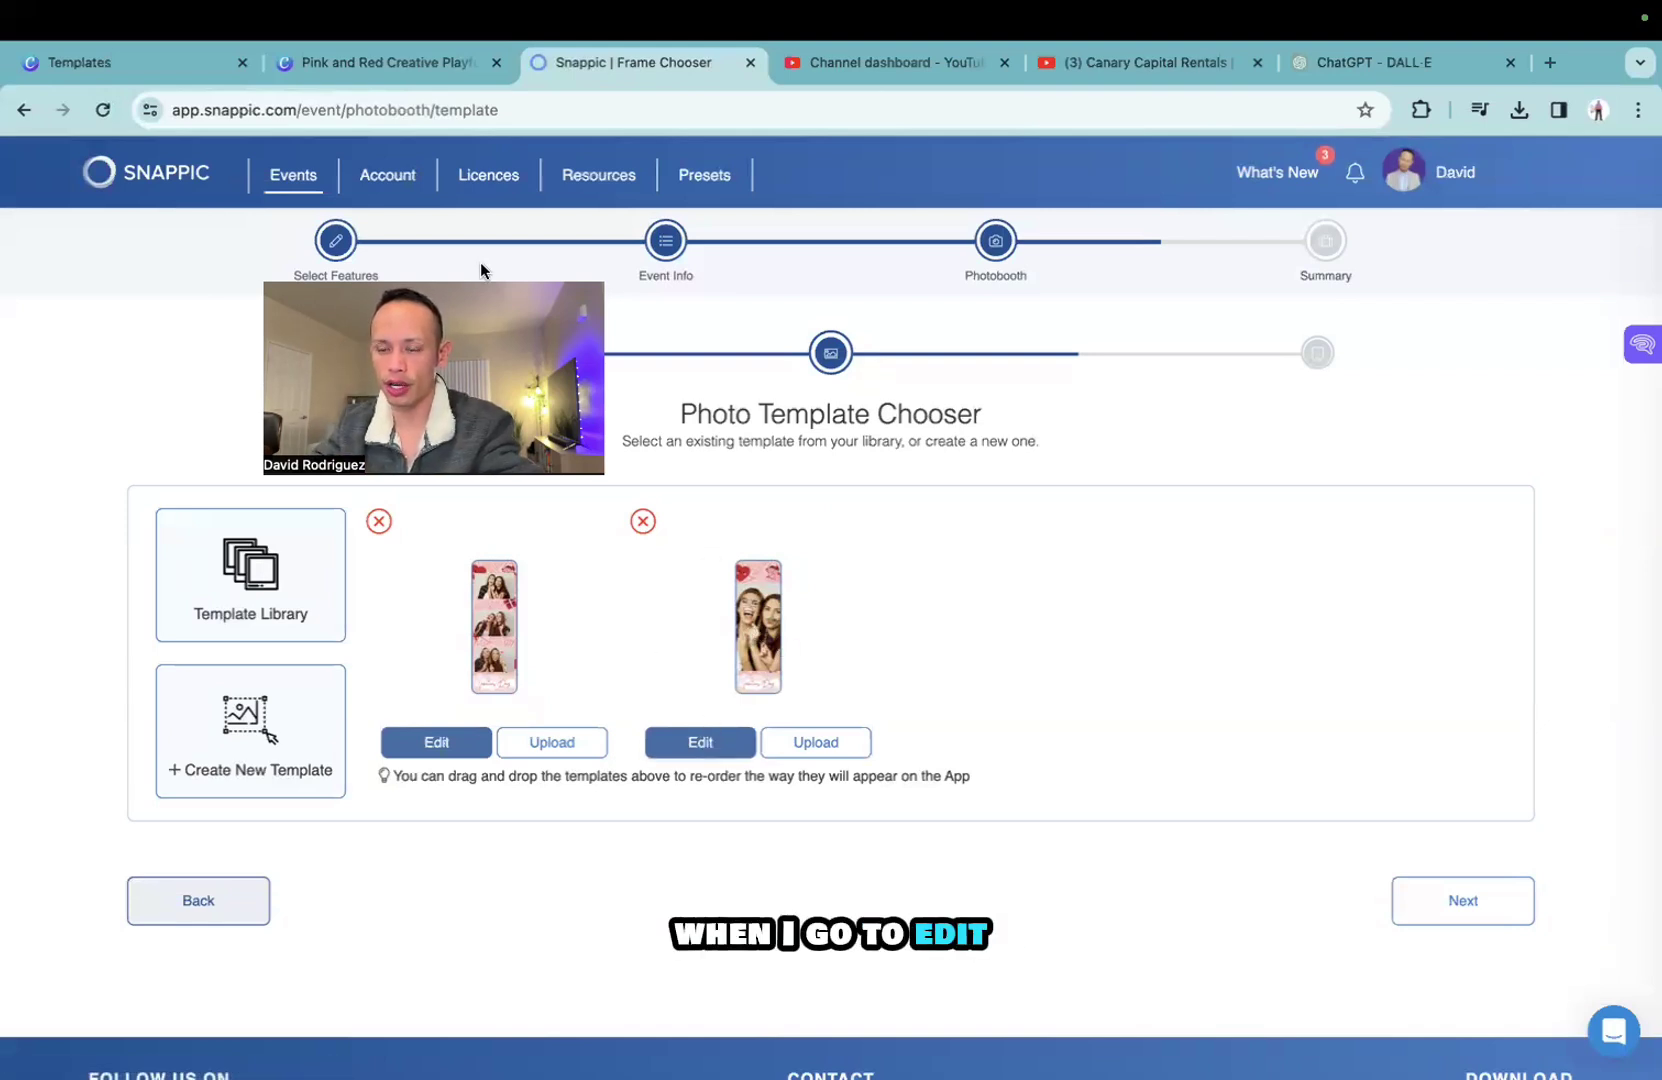
# Open the saved single-photo template in the editor, examine how its large photo fits the strip, and return to the template chooser.
pyautogui.click(728, 746)
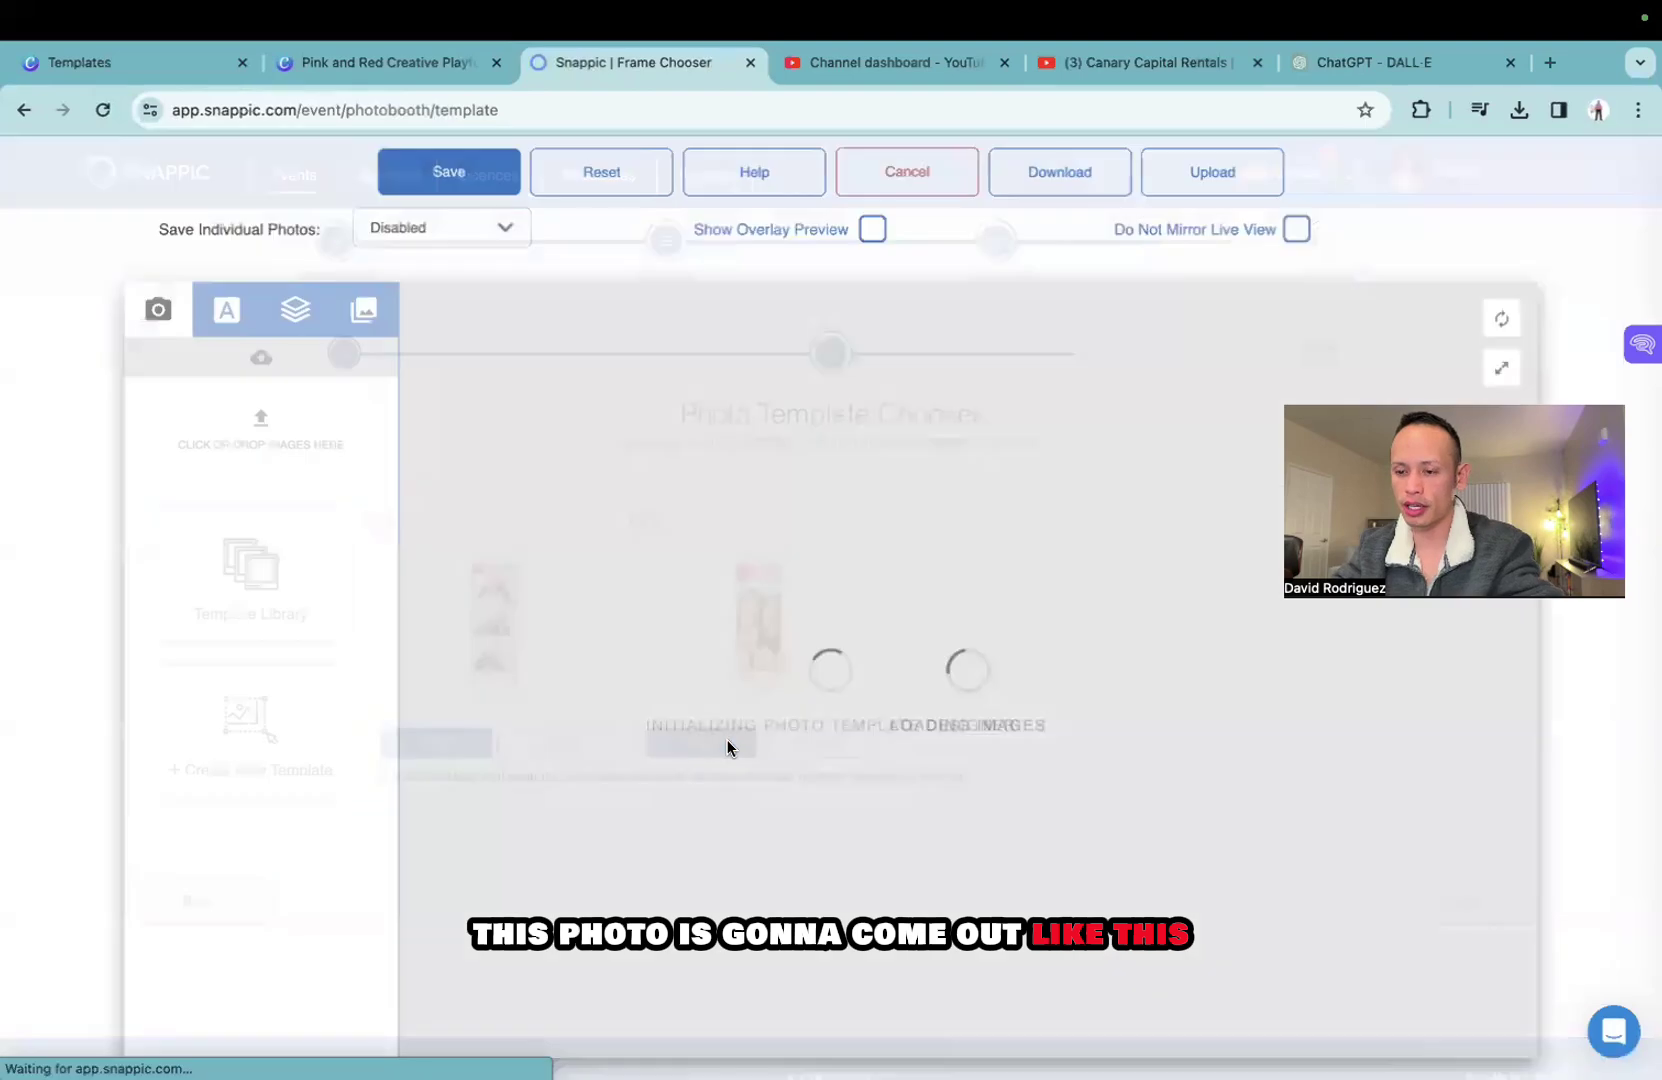
pyautogui.scroll(-4, 1118, 767)
pyautogui.scroll(4, 1118, 767)
pyautogui.scroll(-8, 1118, 767)
pyautogui.scroll(8, 1118, 777)
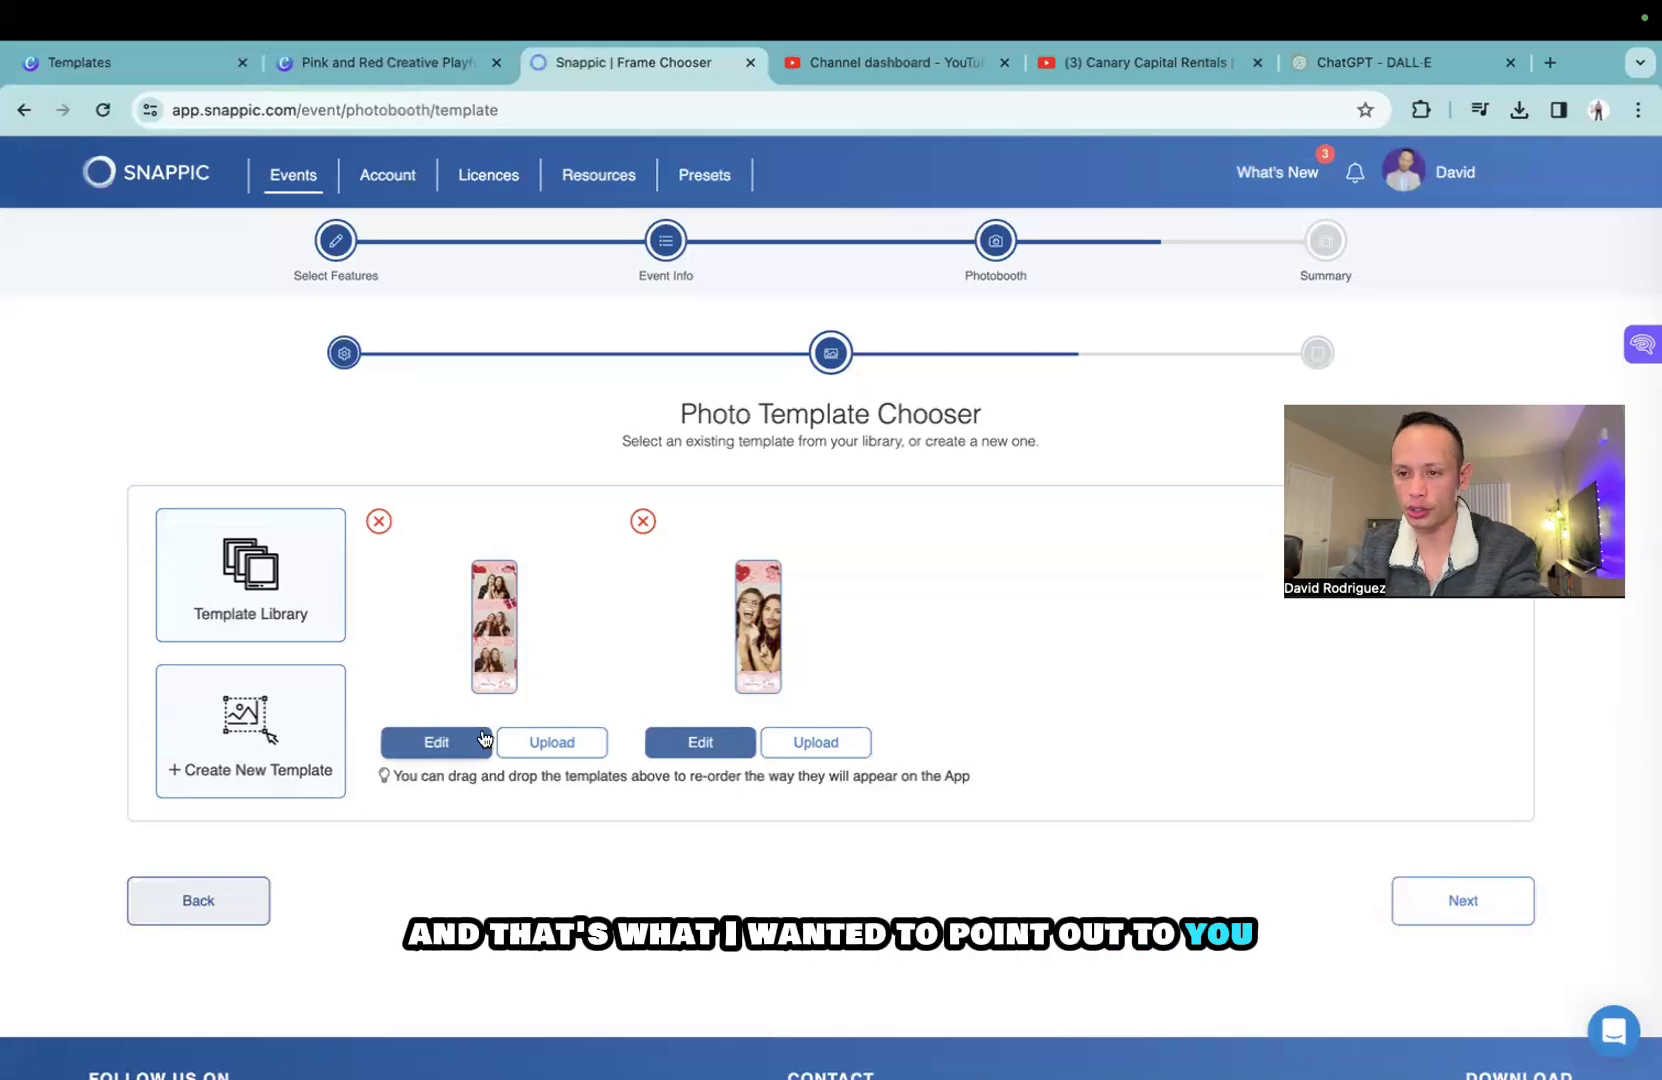
# Set the three-photo Valentine template's count-down interval to 4 and save the template.
pyautogui.click(437, 743)
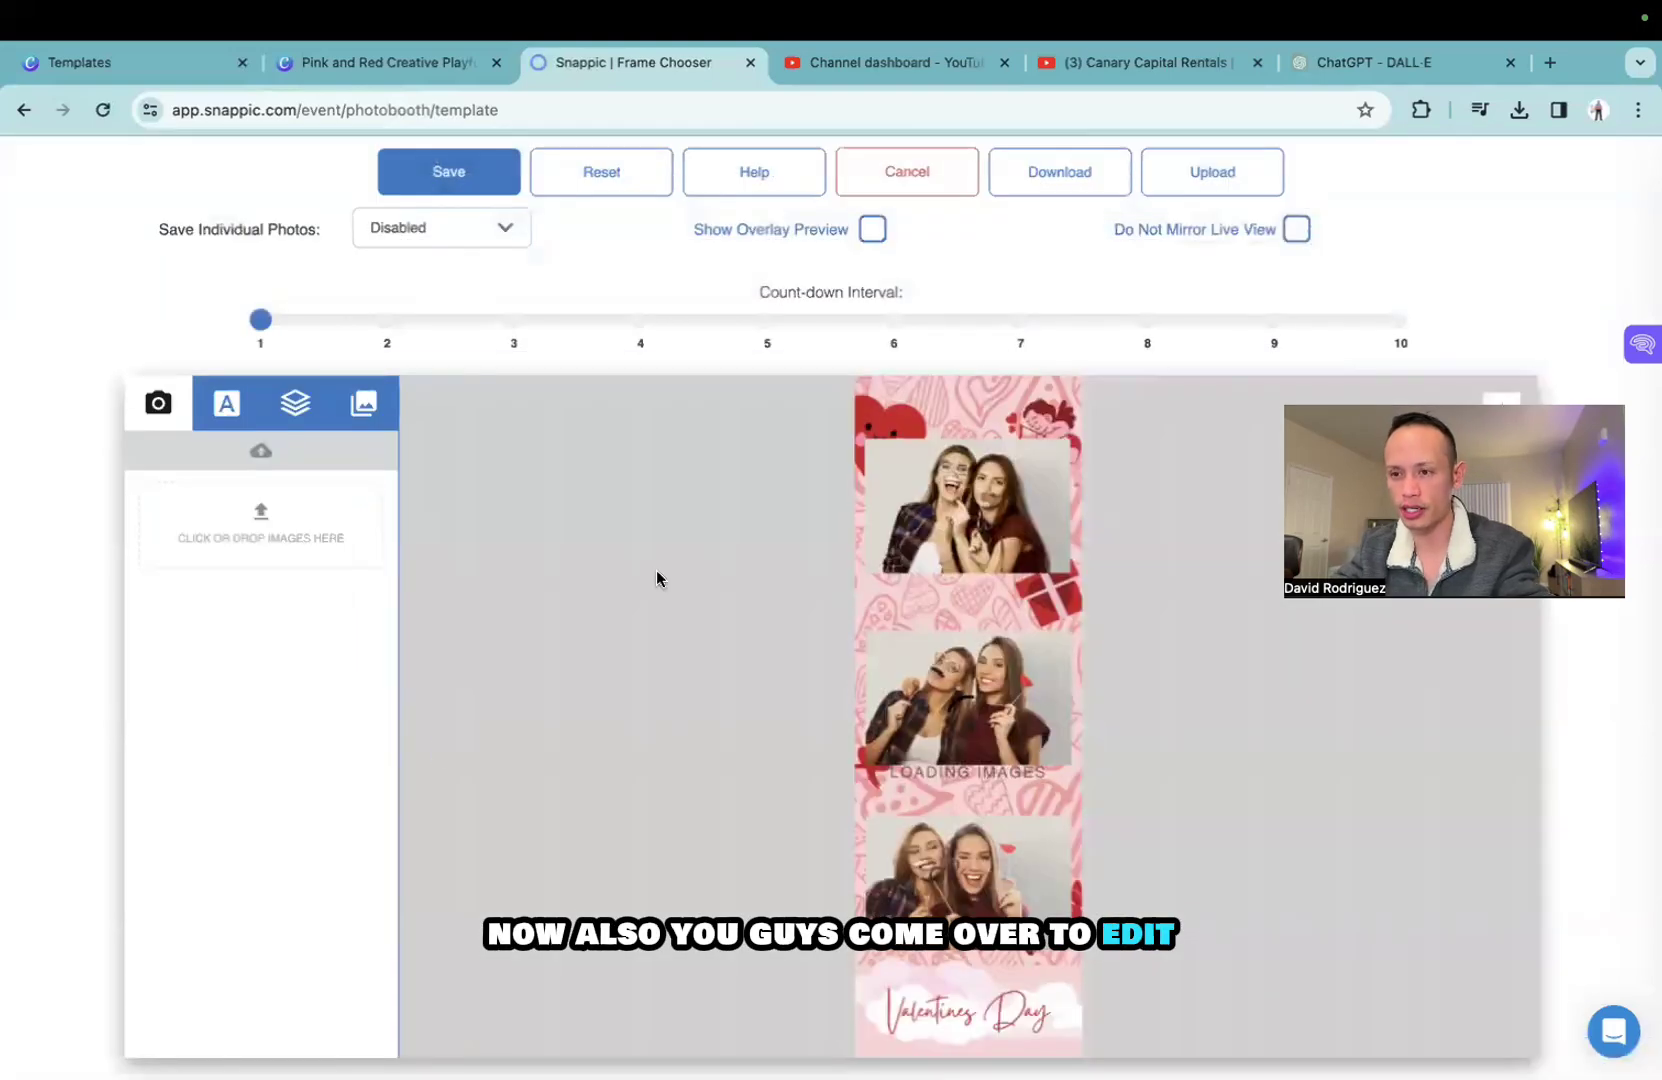
pyautogui.click(511, 336)
pyautogui.click(632, 322)
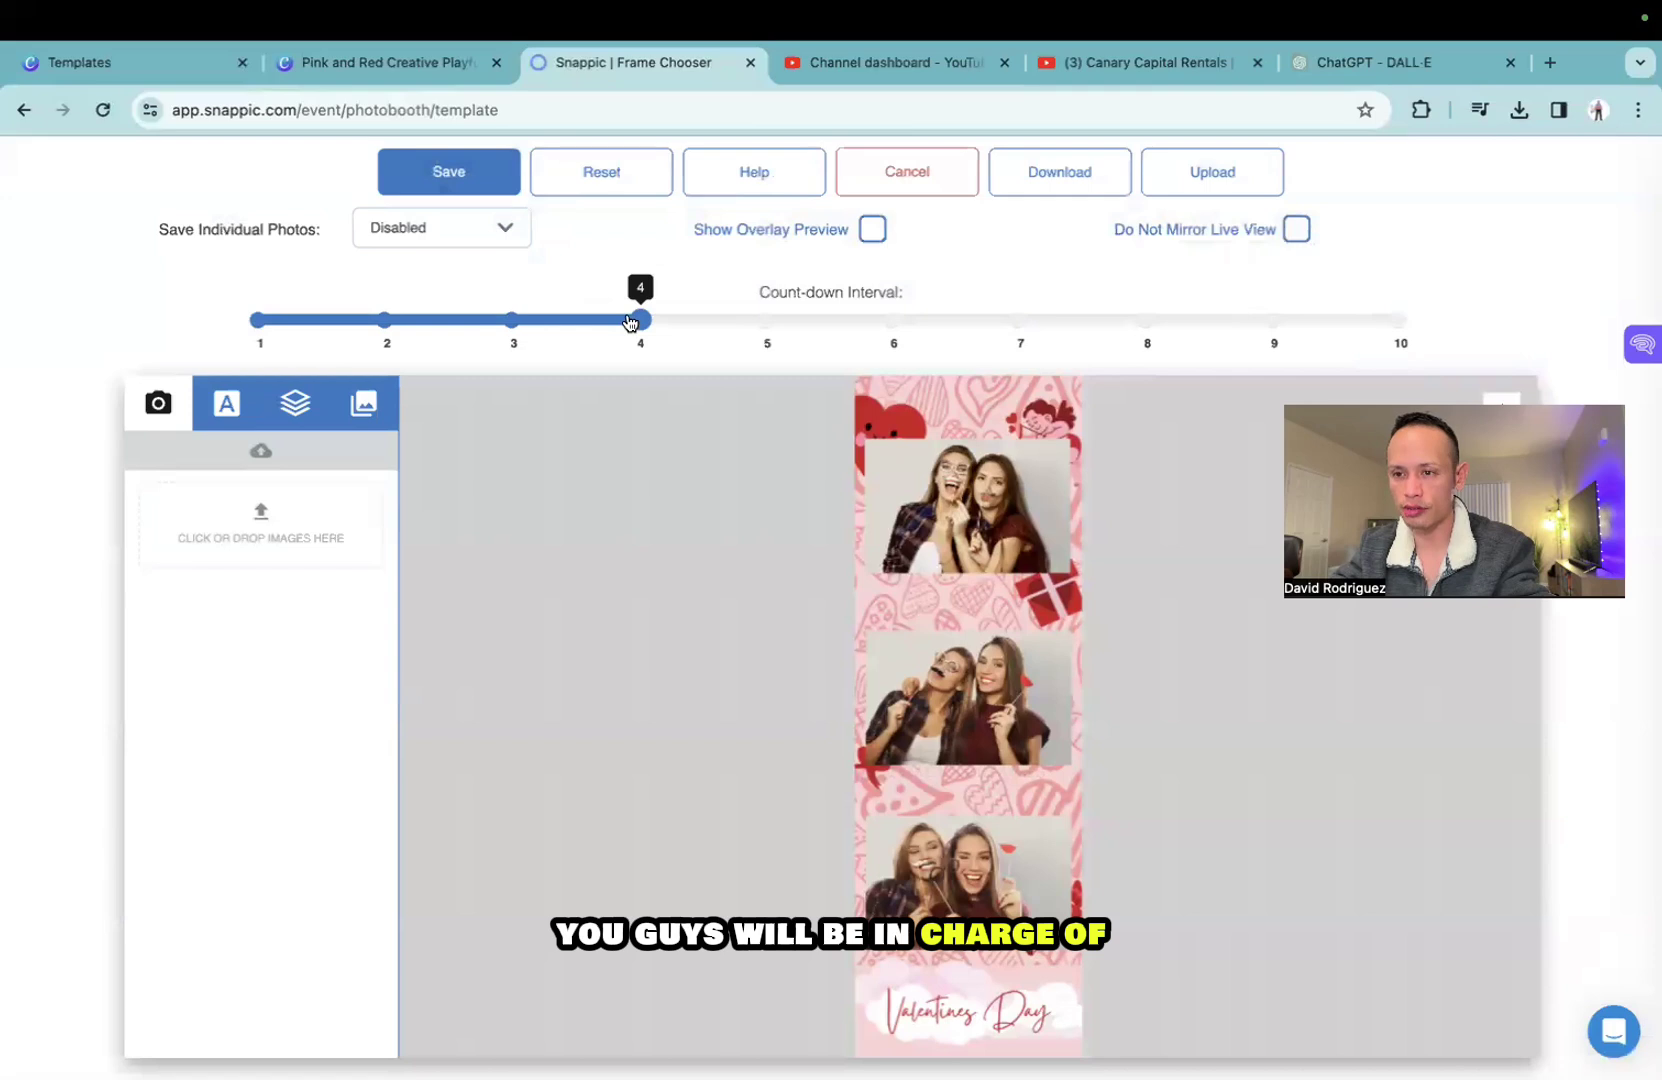
pyautogui.click(765, 322)
pyautogui.click(645, 322)
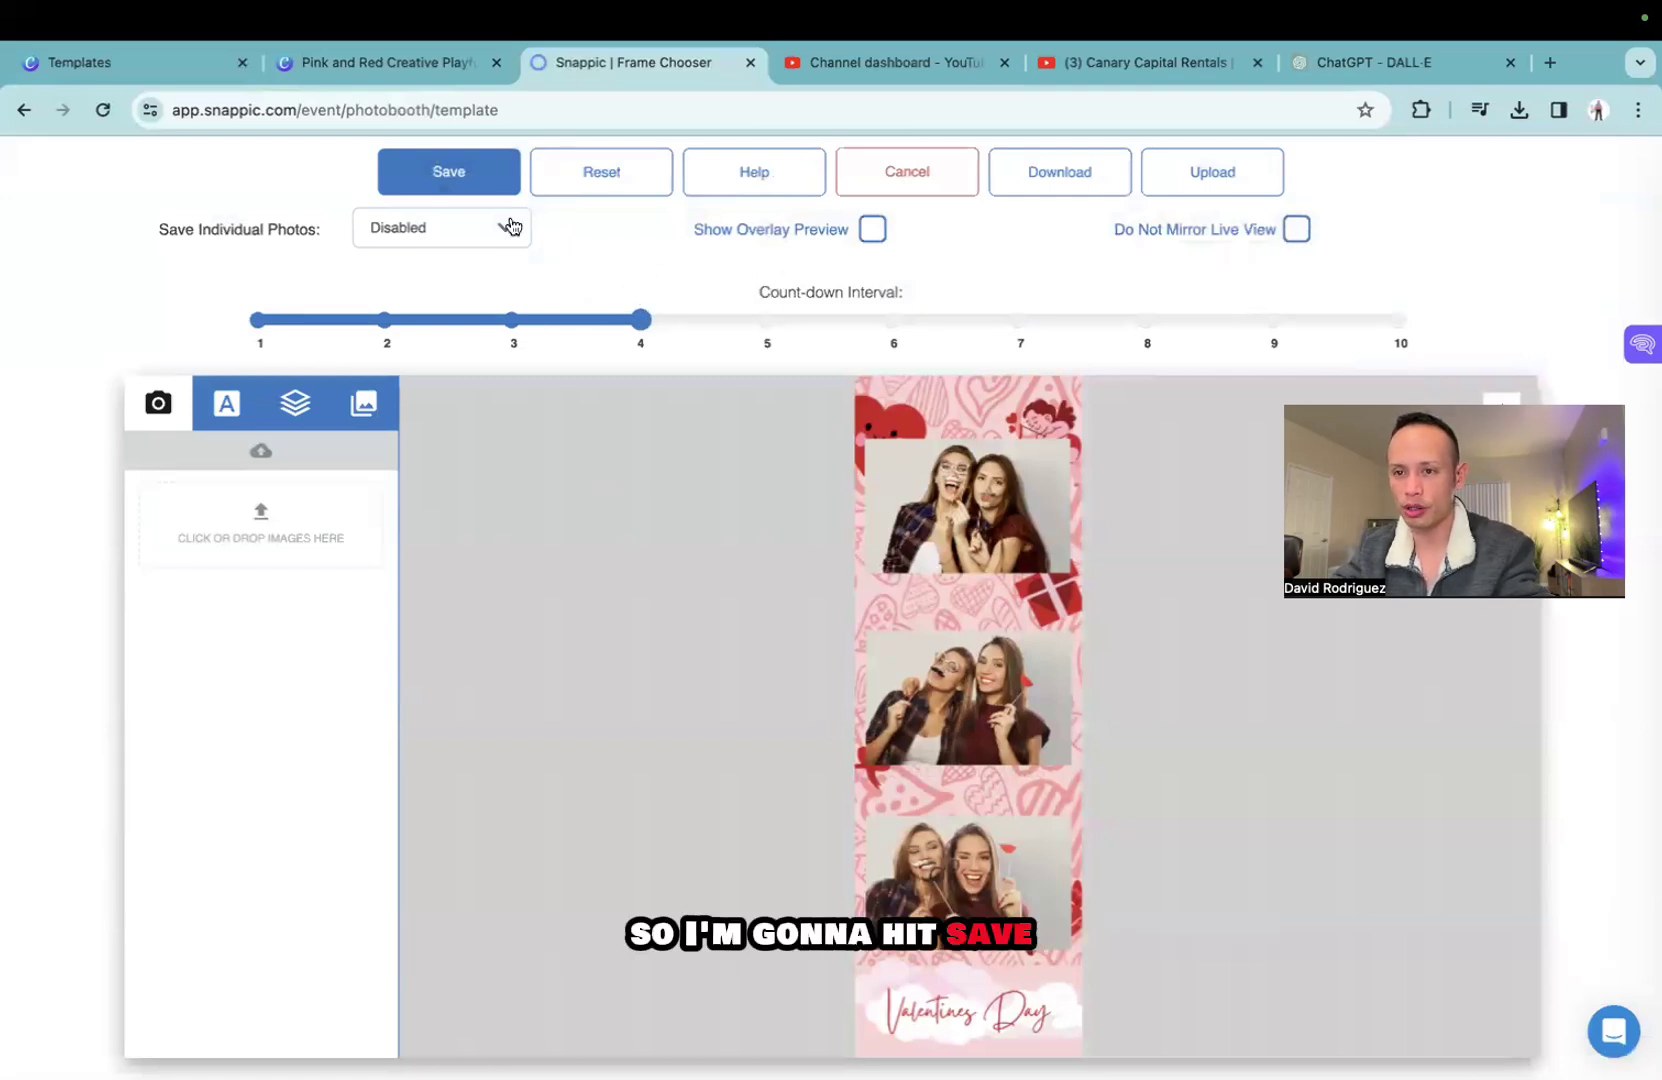
pyautogui.click(480, 176)
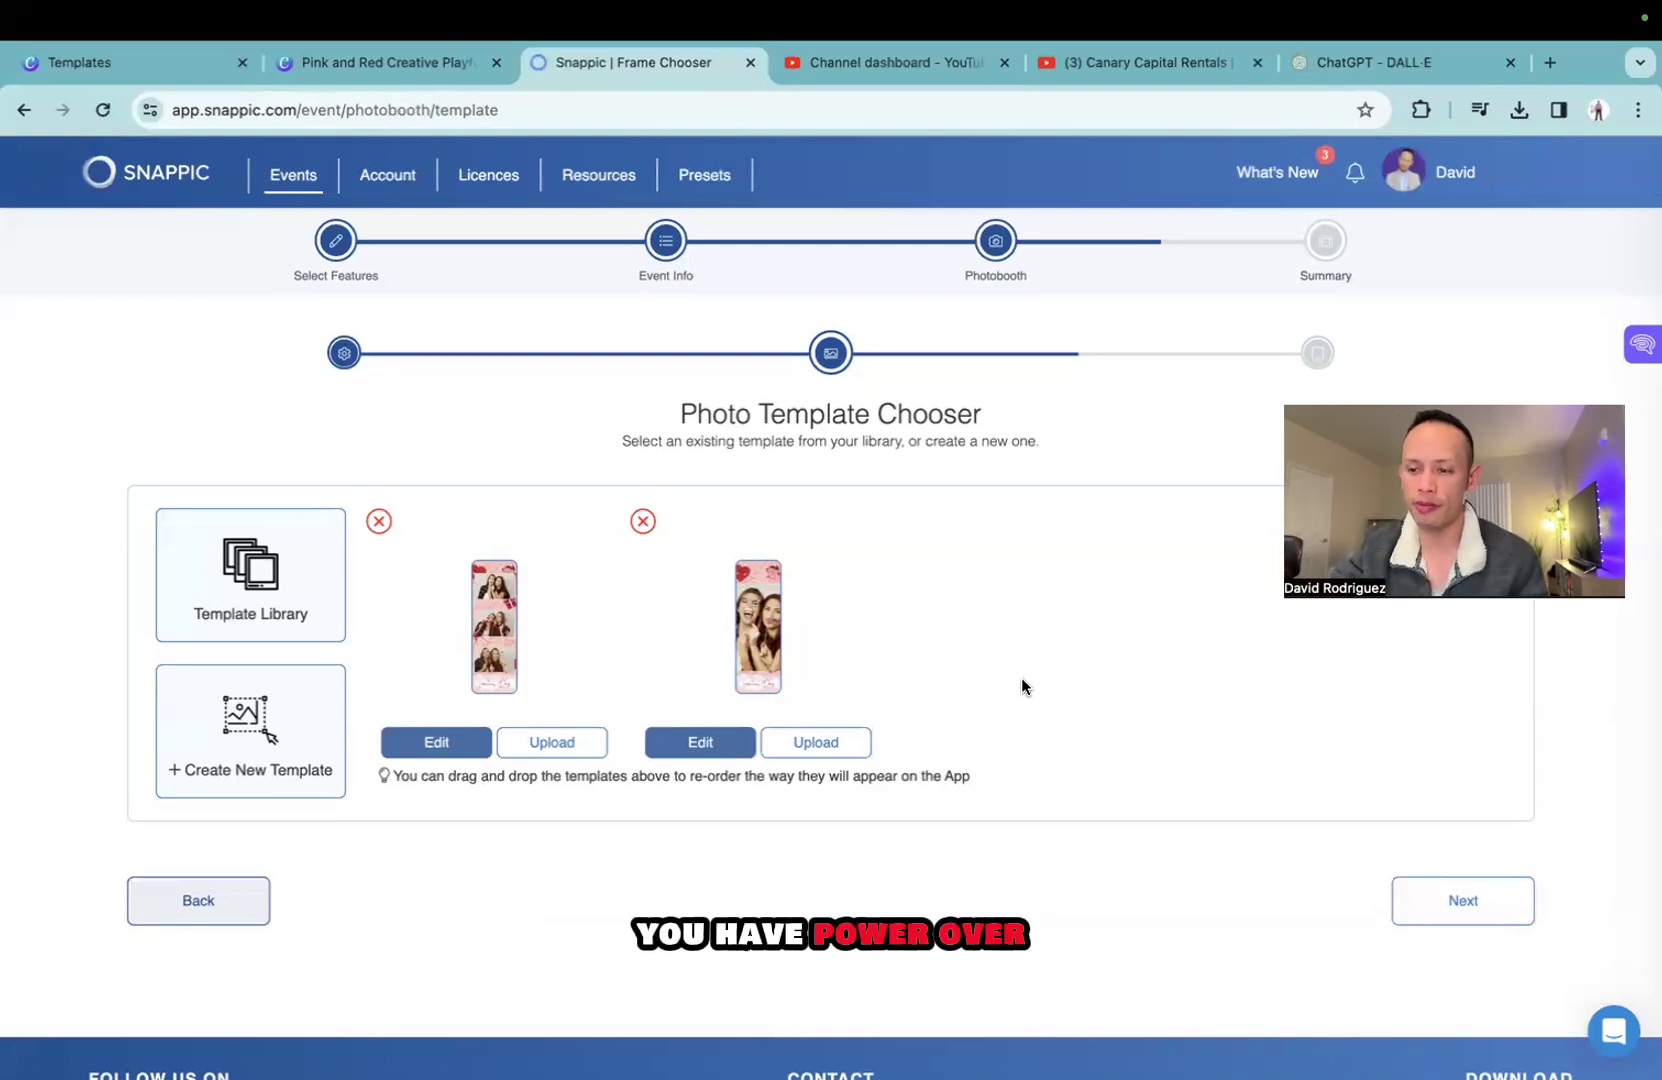
# Switch to the ChatGPT DALL·E conversation and view both hamburger-throwing business owner images enlarged.
pyautogui.click(138, 66)
pyautogui.click(345, 63)
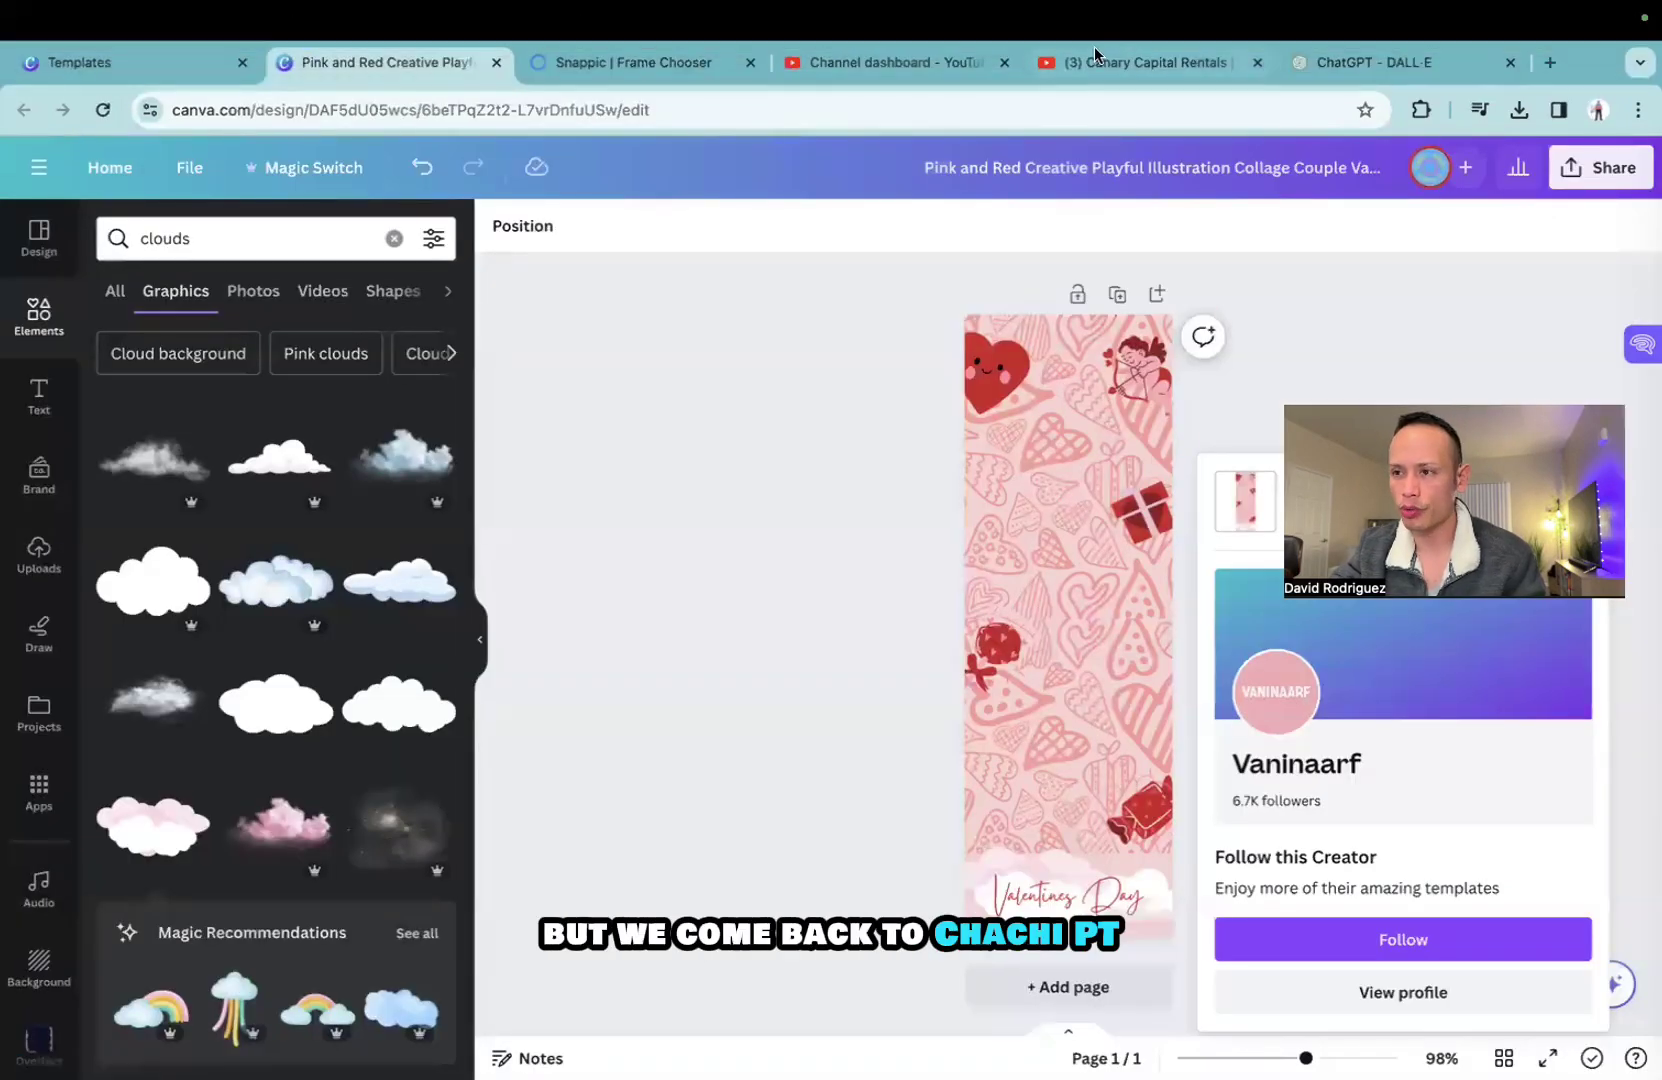
pyautogui.click(1337, 62)
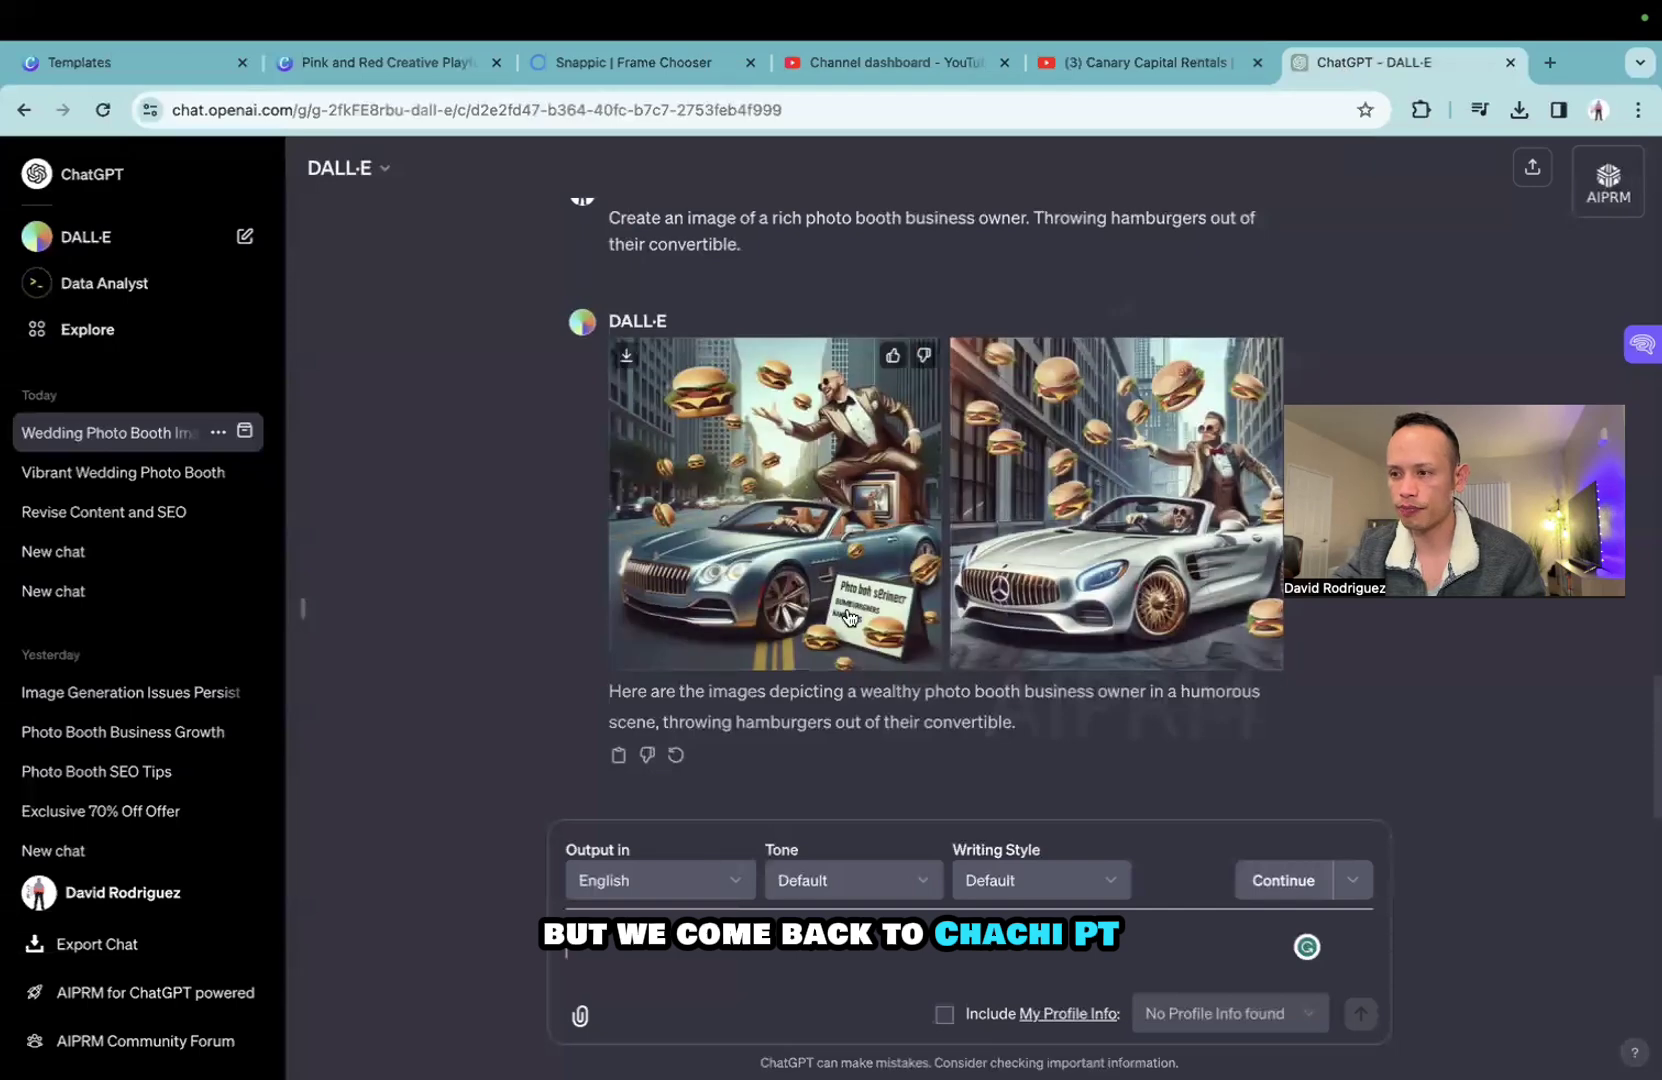
pyautogui.click(799, 600)
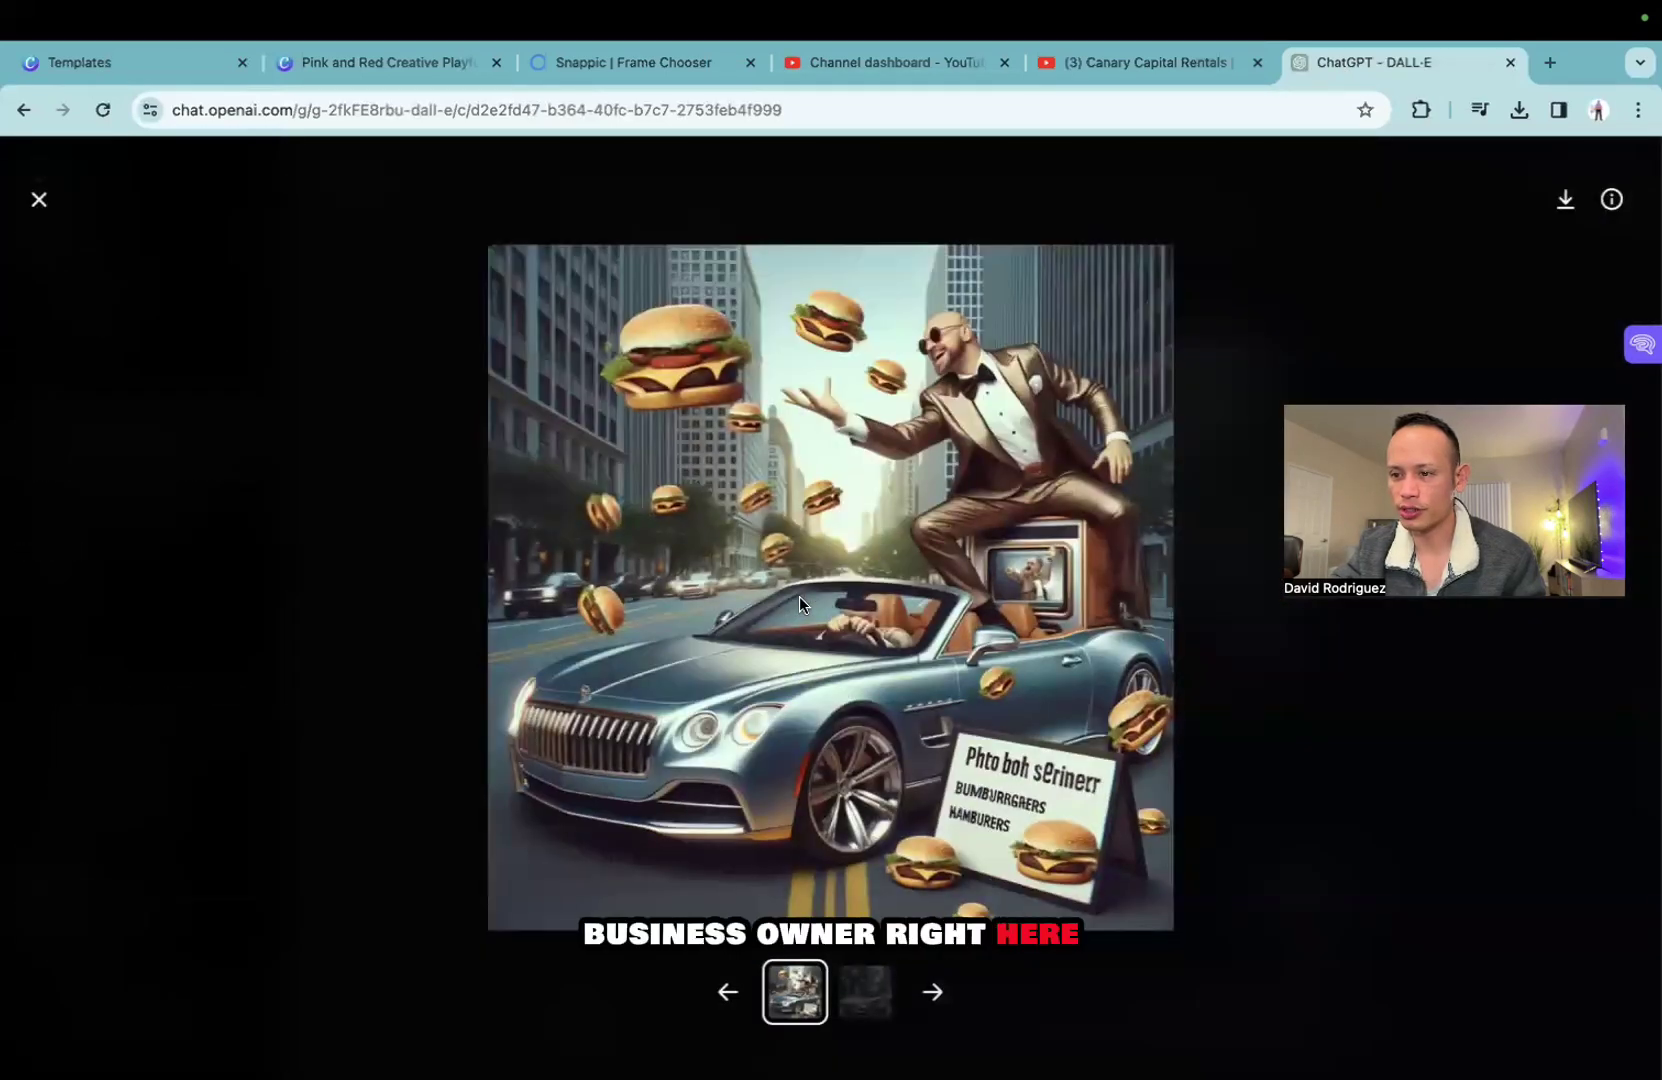
pyautogui.click(936, 993)
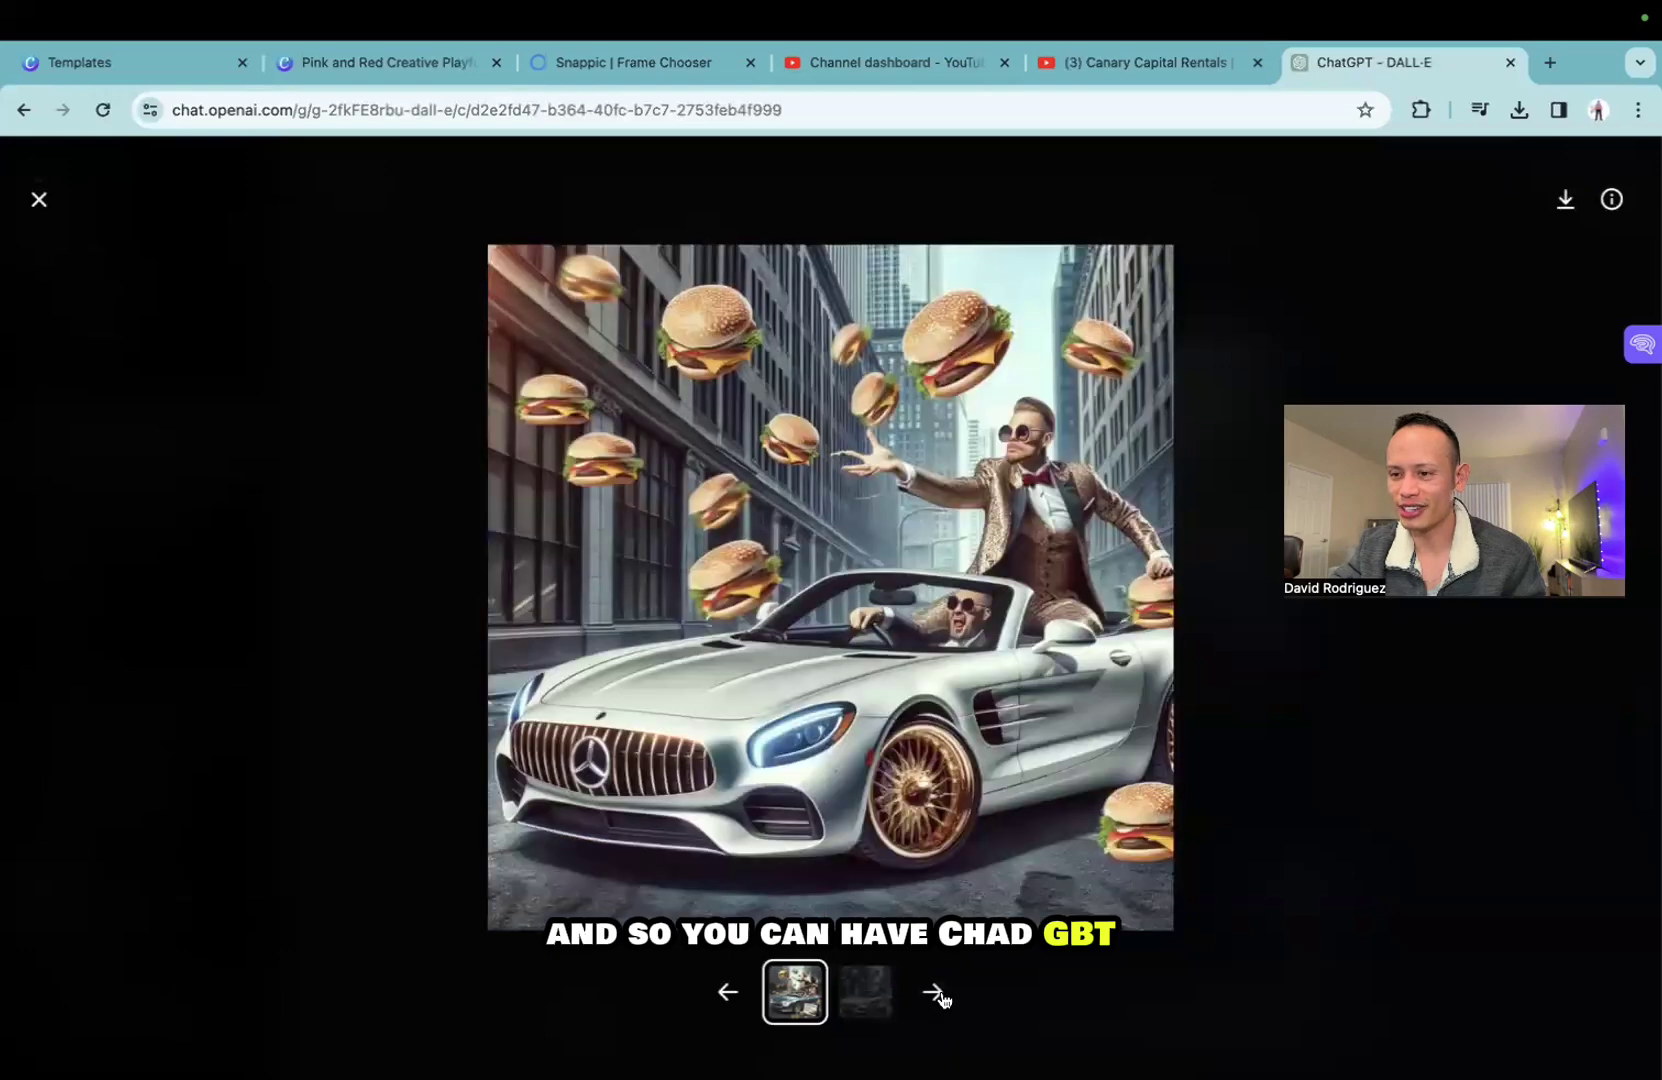
pyautogui.click(39, 201)
# Examine the earlier rustic wedding photo booth images and the Asian newlywed couple versions in the conversation.
pyautogui.scroll(5, 637, 578)
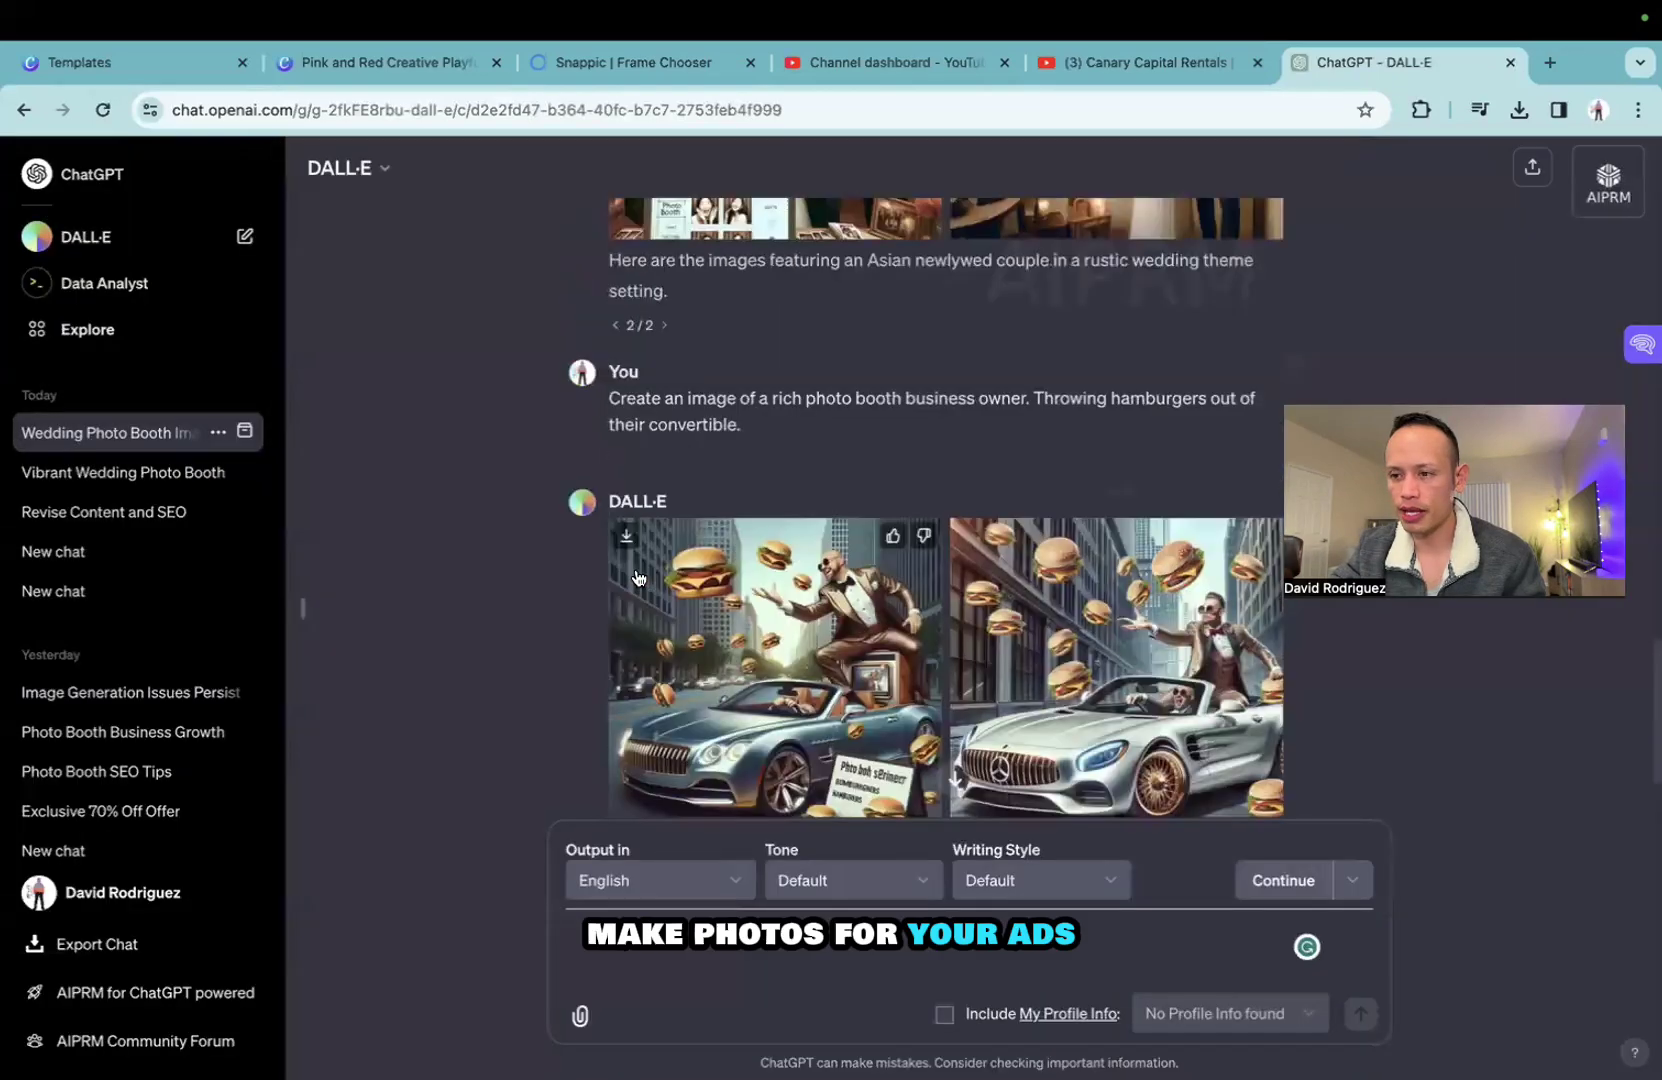
pyautogui.scroll(10, 637, 578)
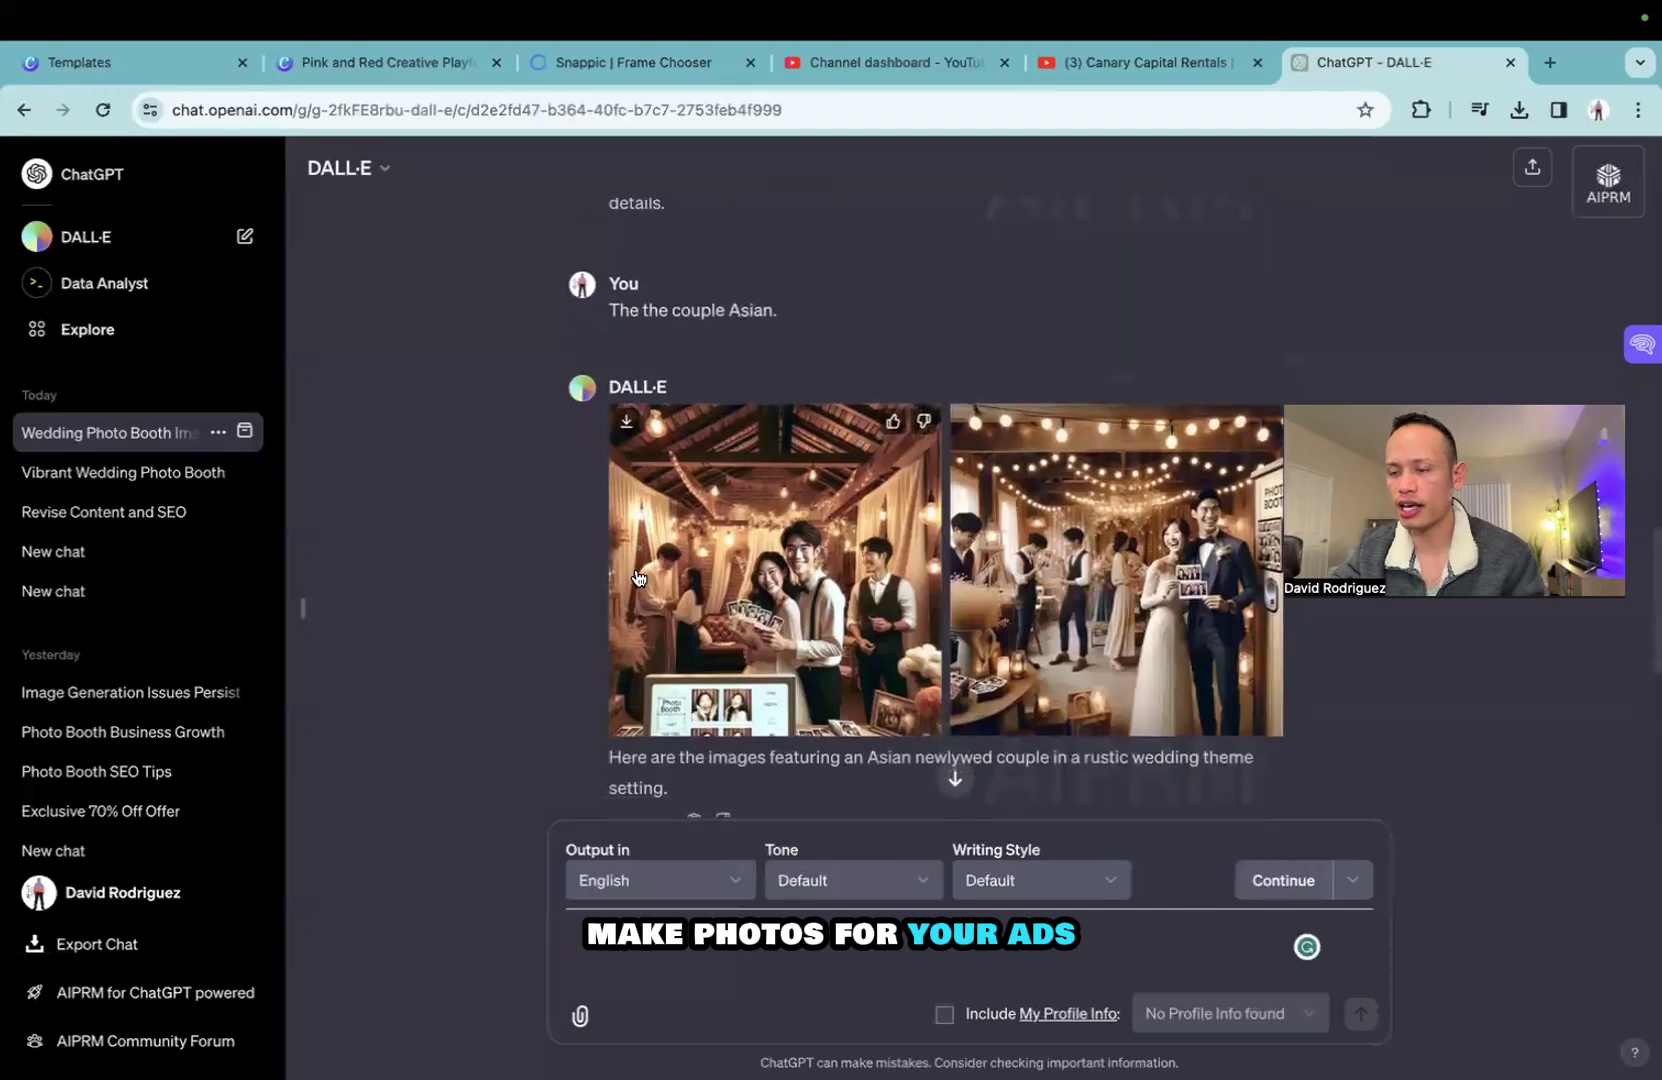
pyautogui.scroll(-3, 637, 578)
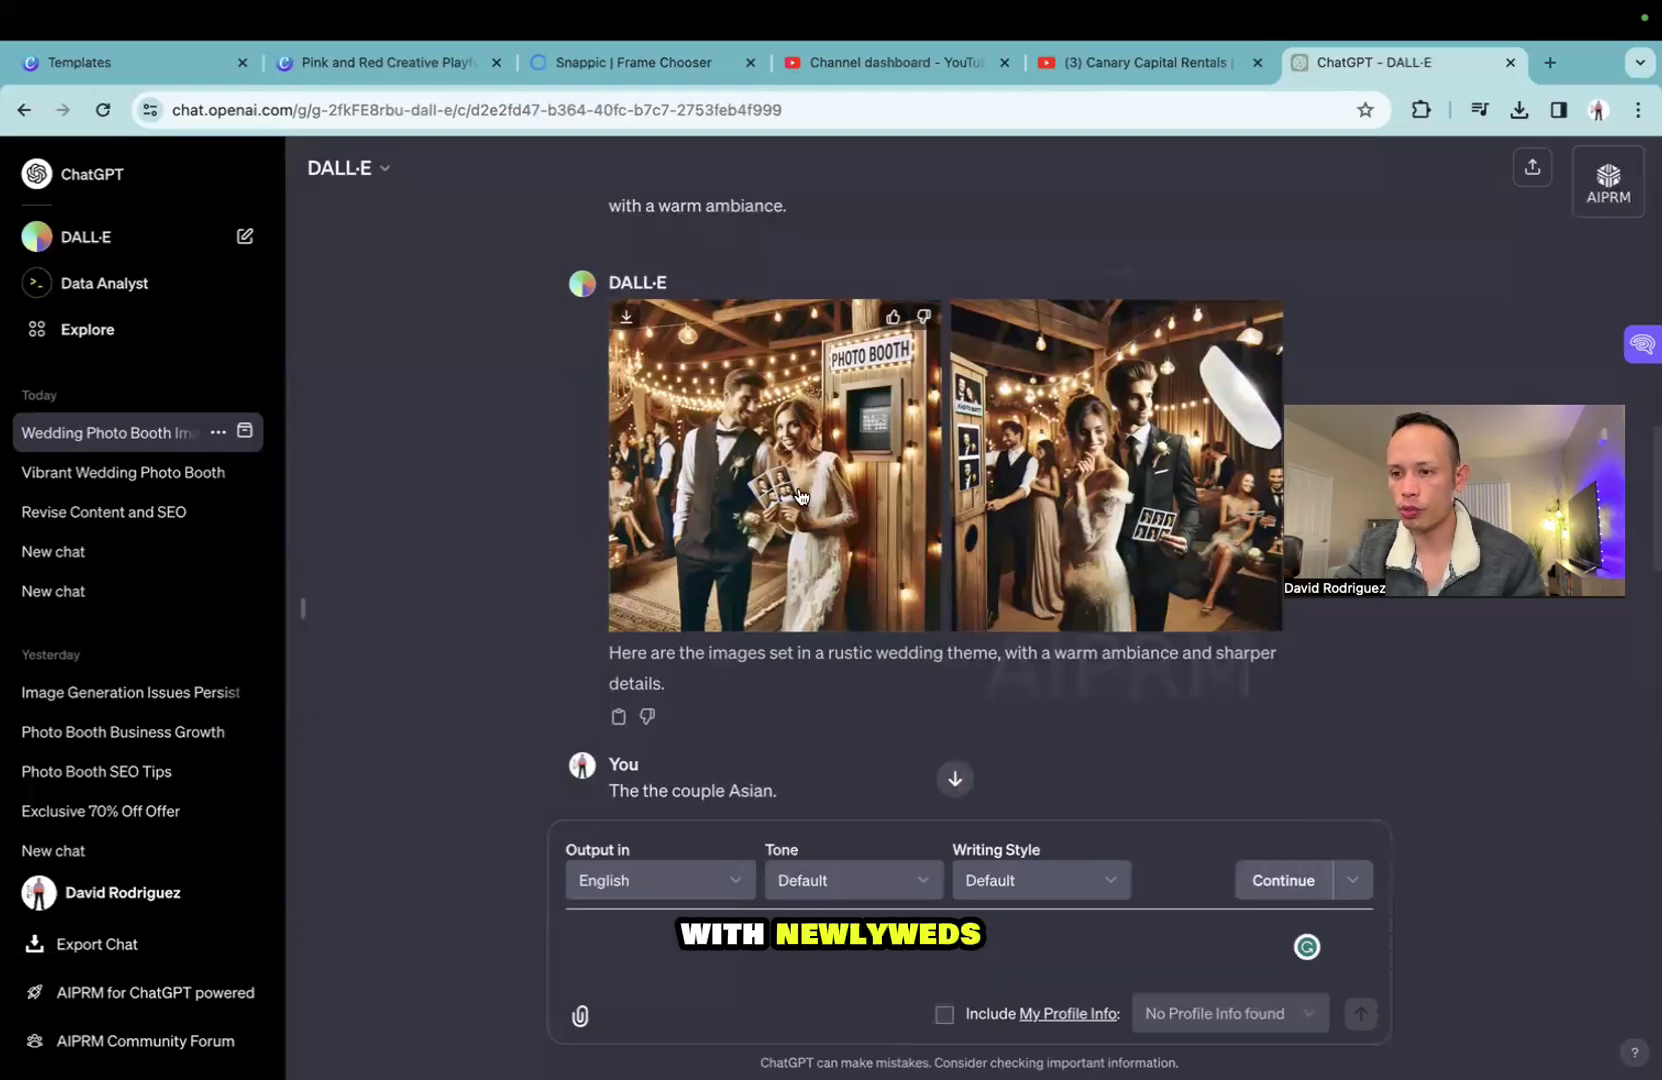
pyautogui.scroll(-1, 850, 498)
pyautogui.scroll(-1, 853, 498)
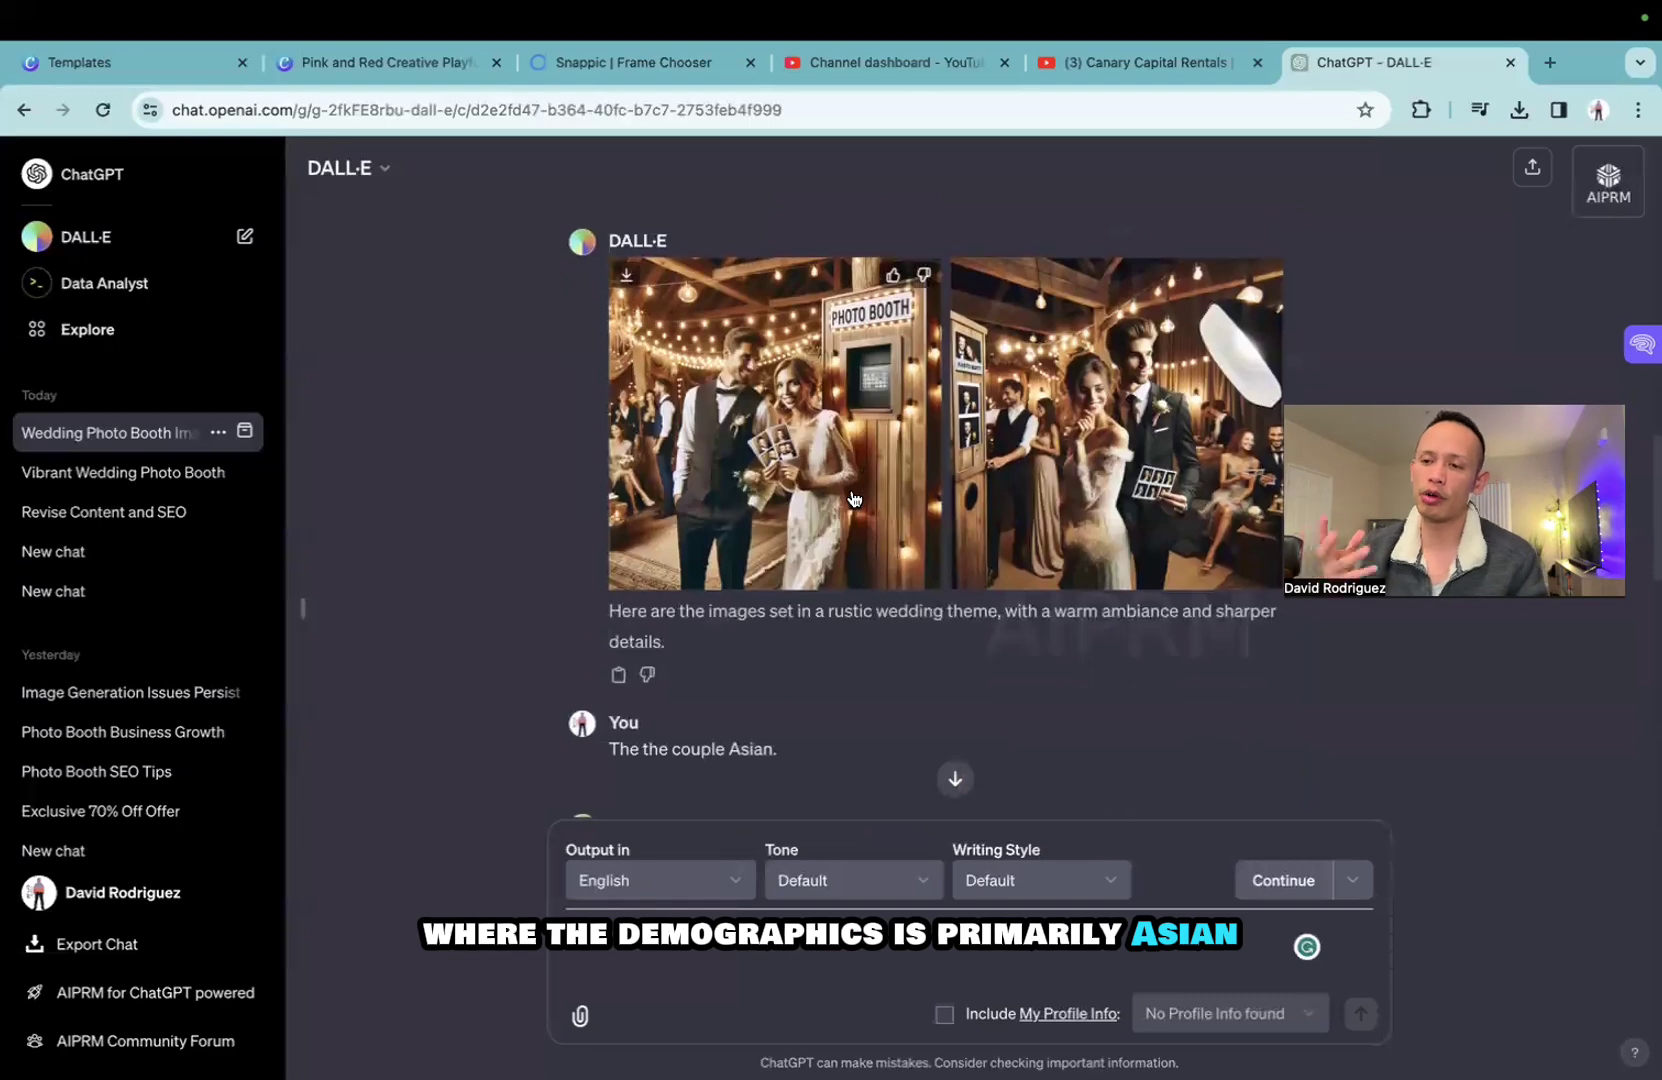
pyautogui.scroll(-3, 853, 496)
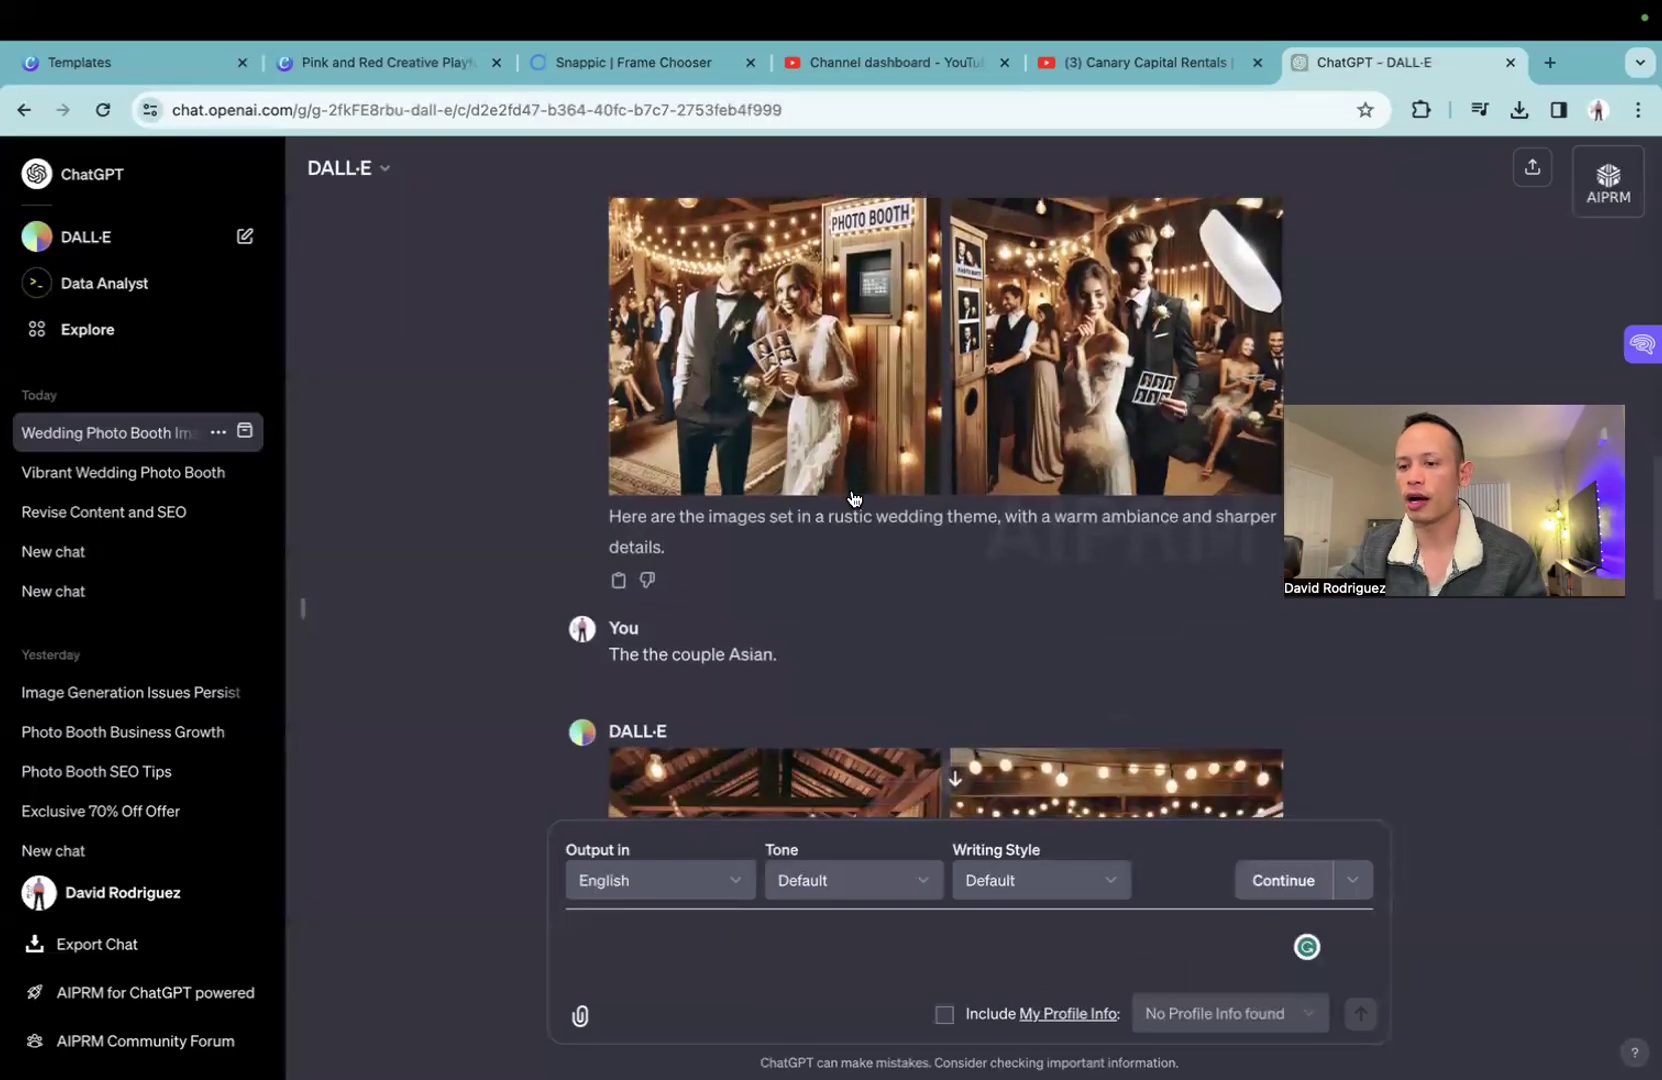
pyautogui.scroll(-10, 643, 660)
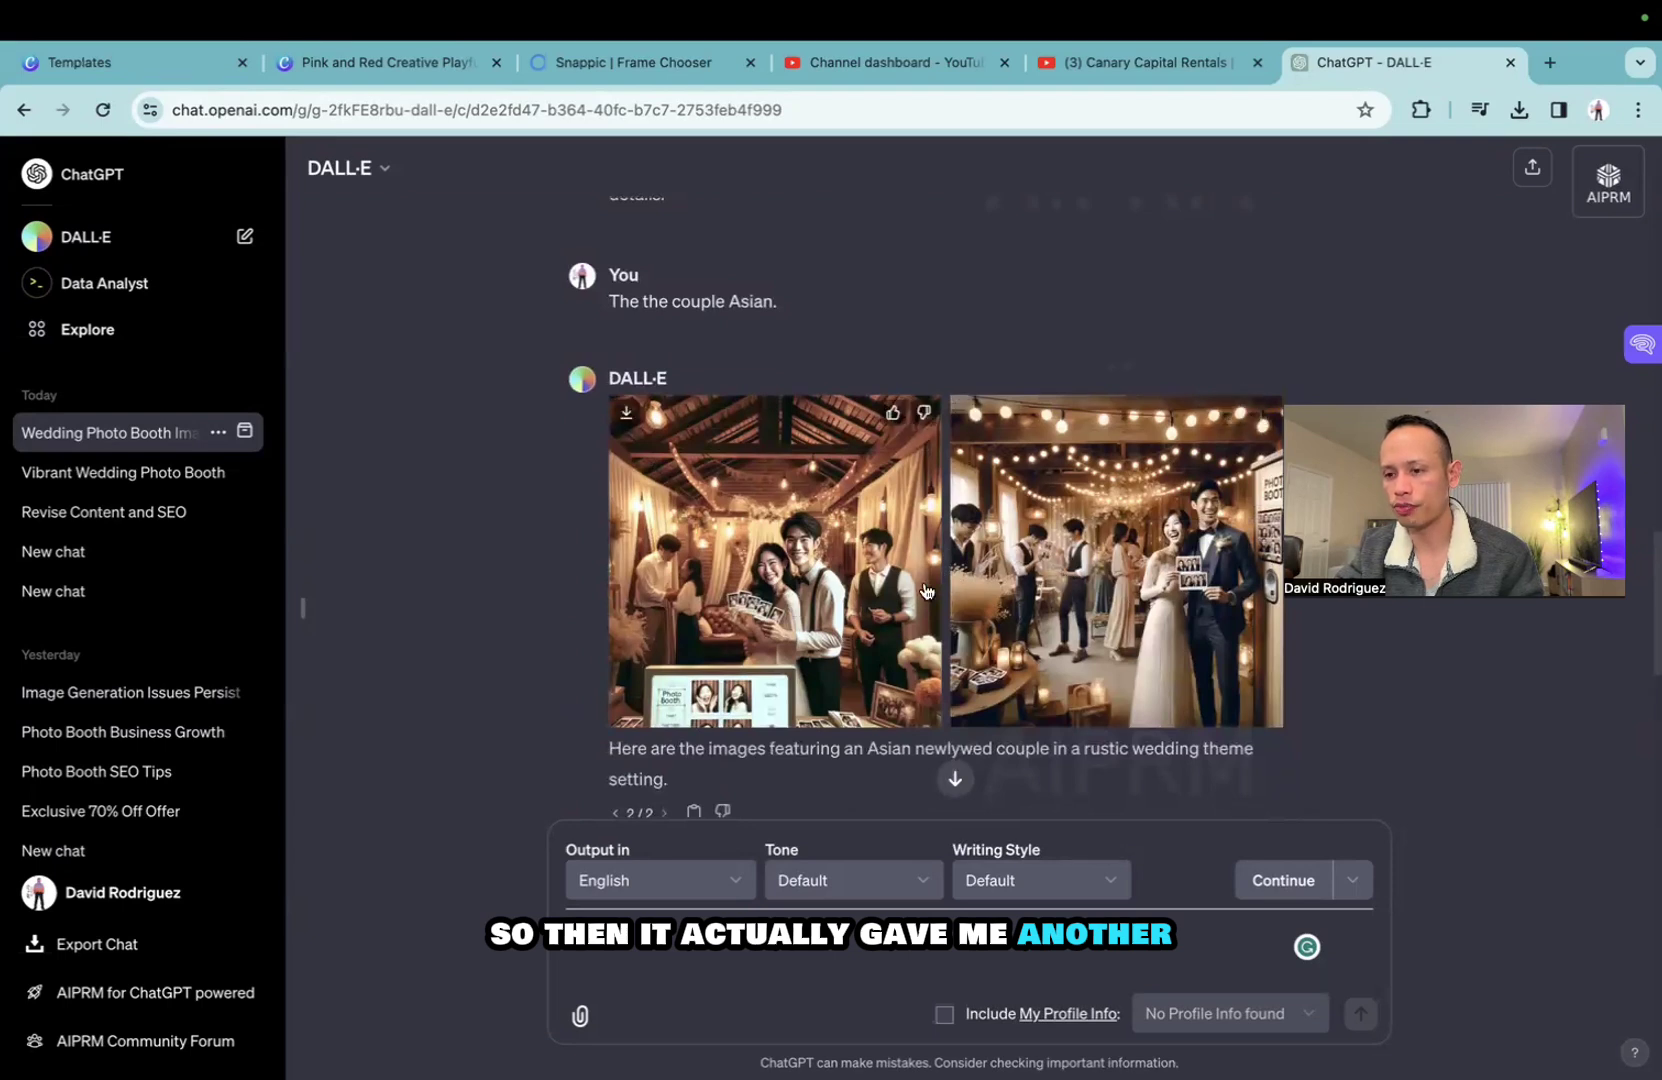
pyautogui.scroll(-1, 1143, 498)
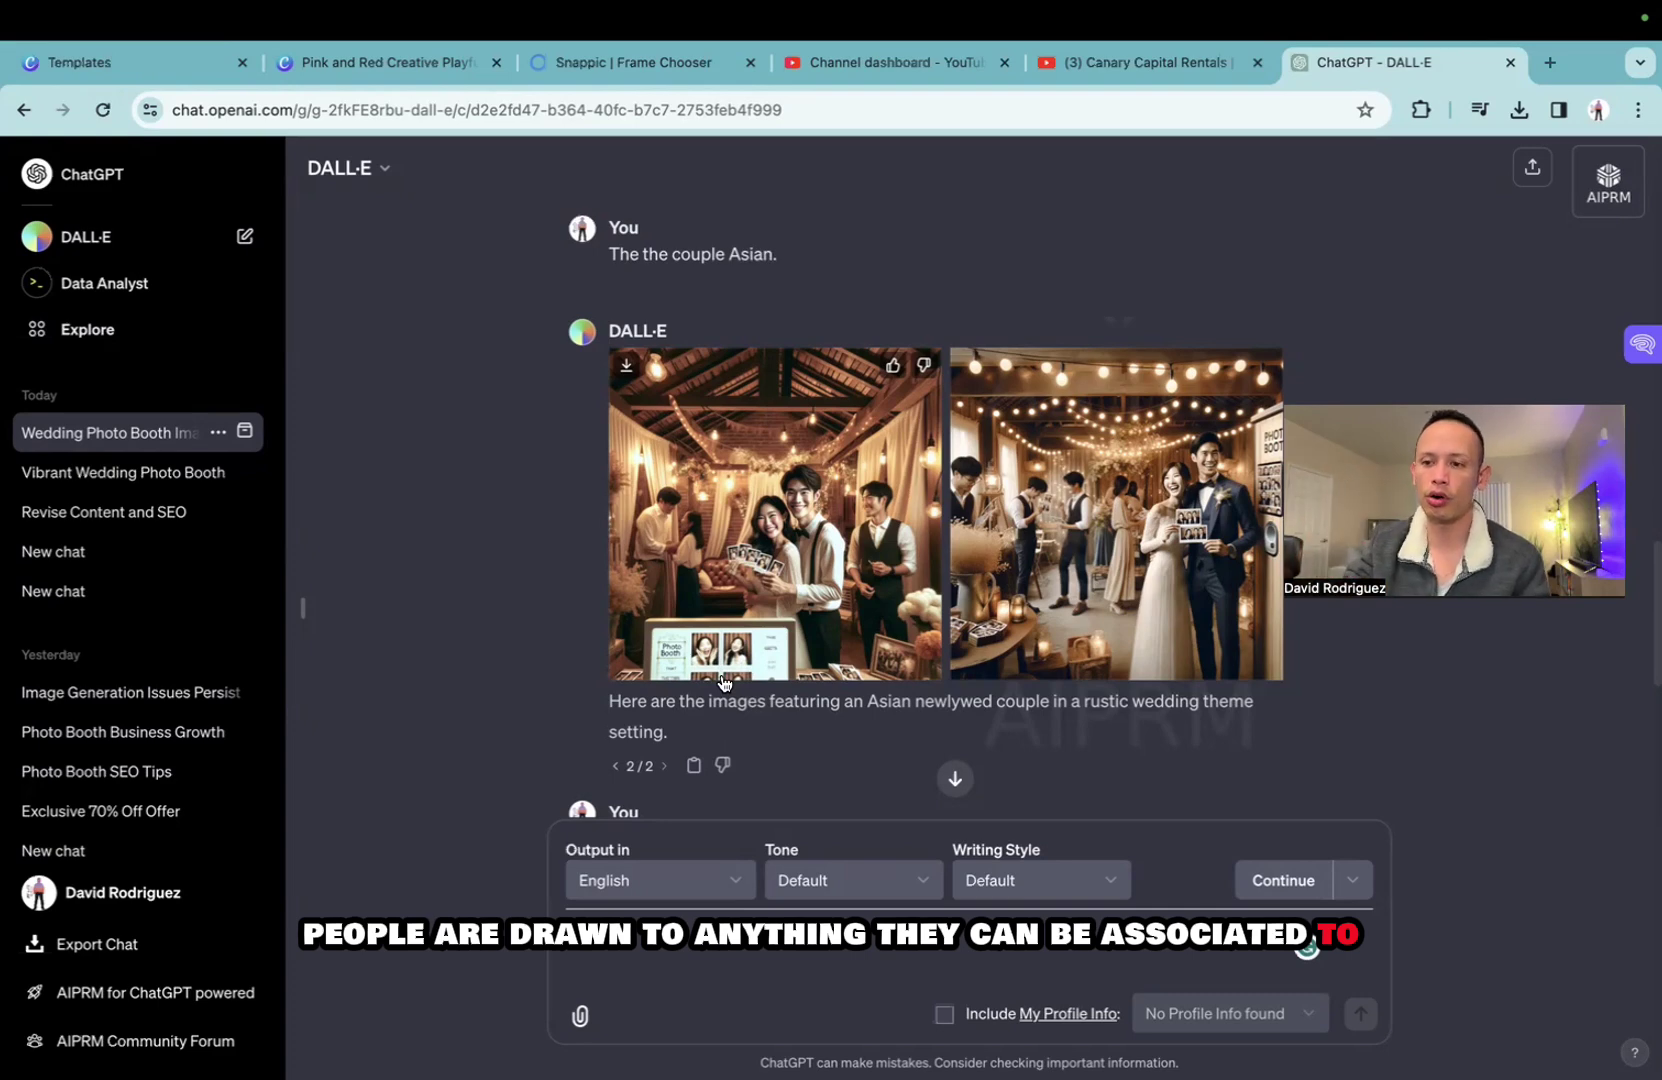
pyautogui.scroll(5, 786, 720)
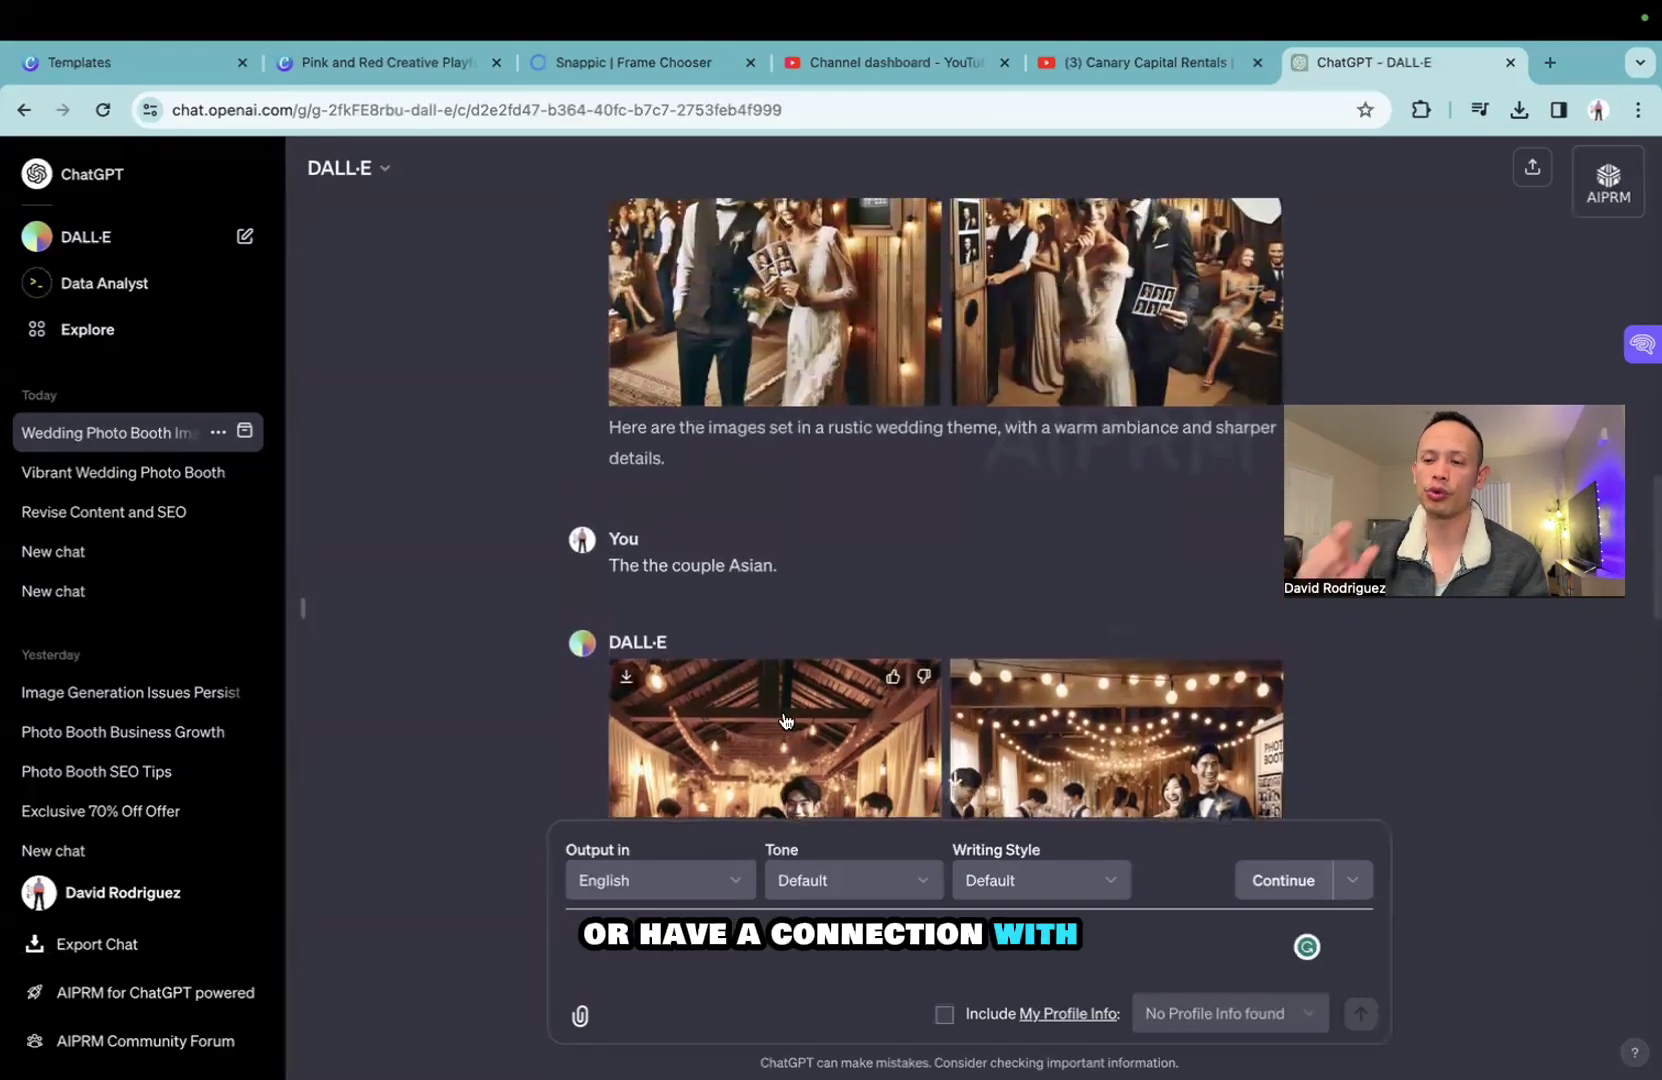
pyautogui.scroll(1, 786, 720)
pyautogui.scroll(-4, 785, 718)
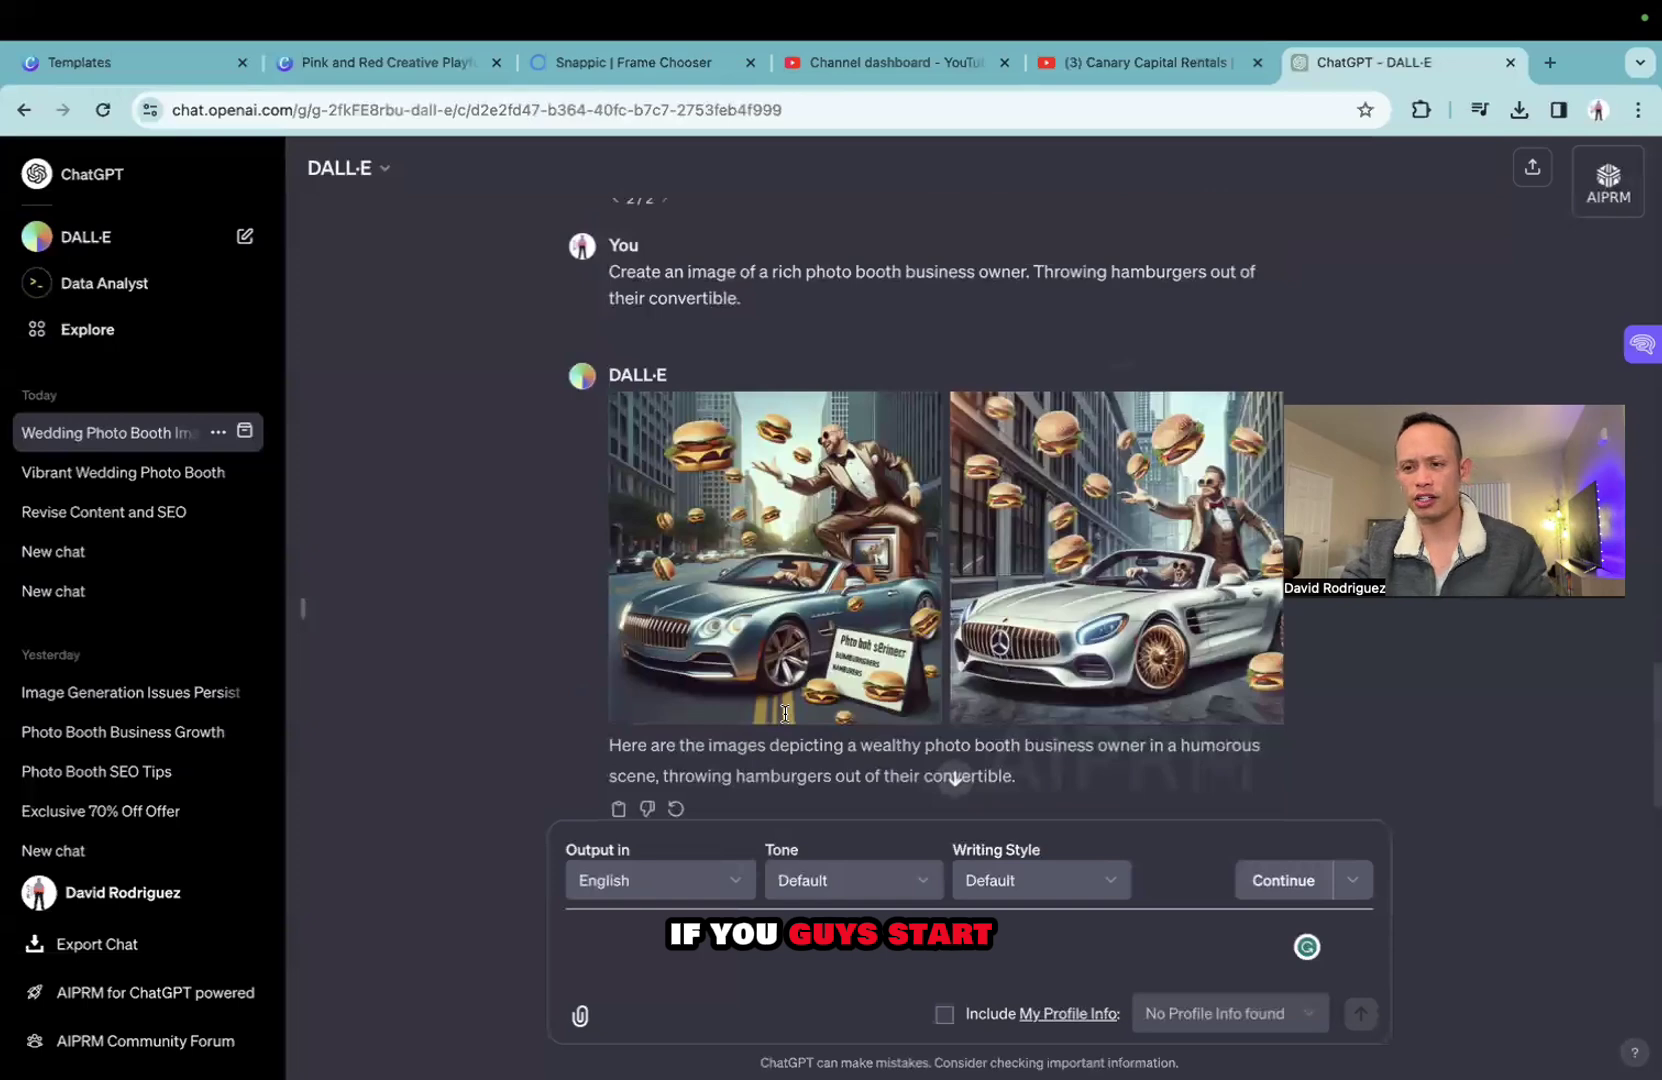
# View the second image from the "more human-like" newlywed prompt enlarged, and look back through the conversation to its latest images.
pyautogui.scroll(7, 785, 718)
pyautogui.scroll(10, 785, 718)
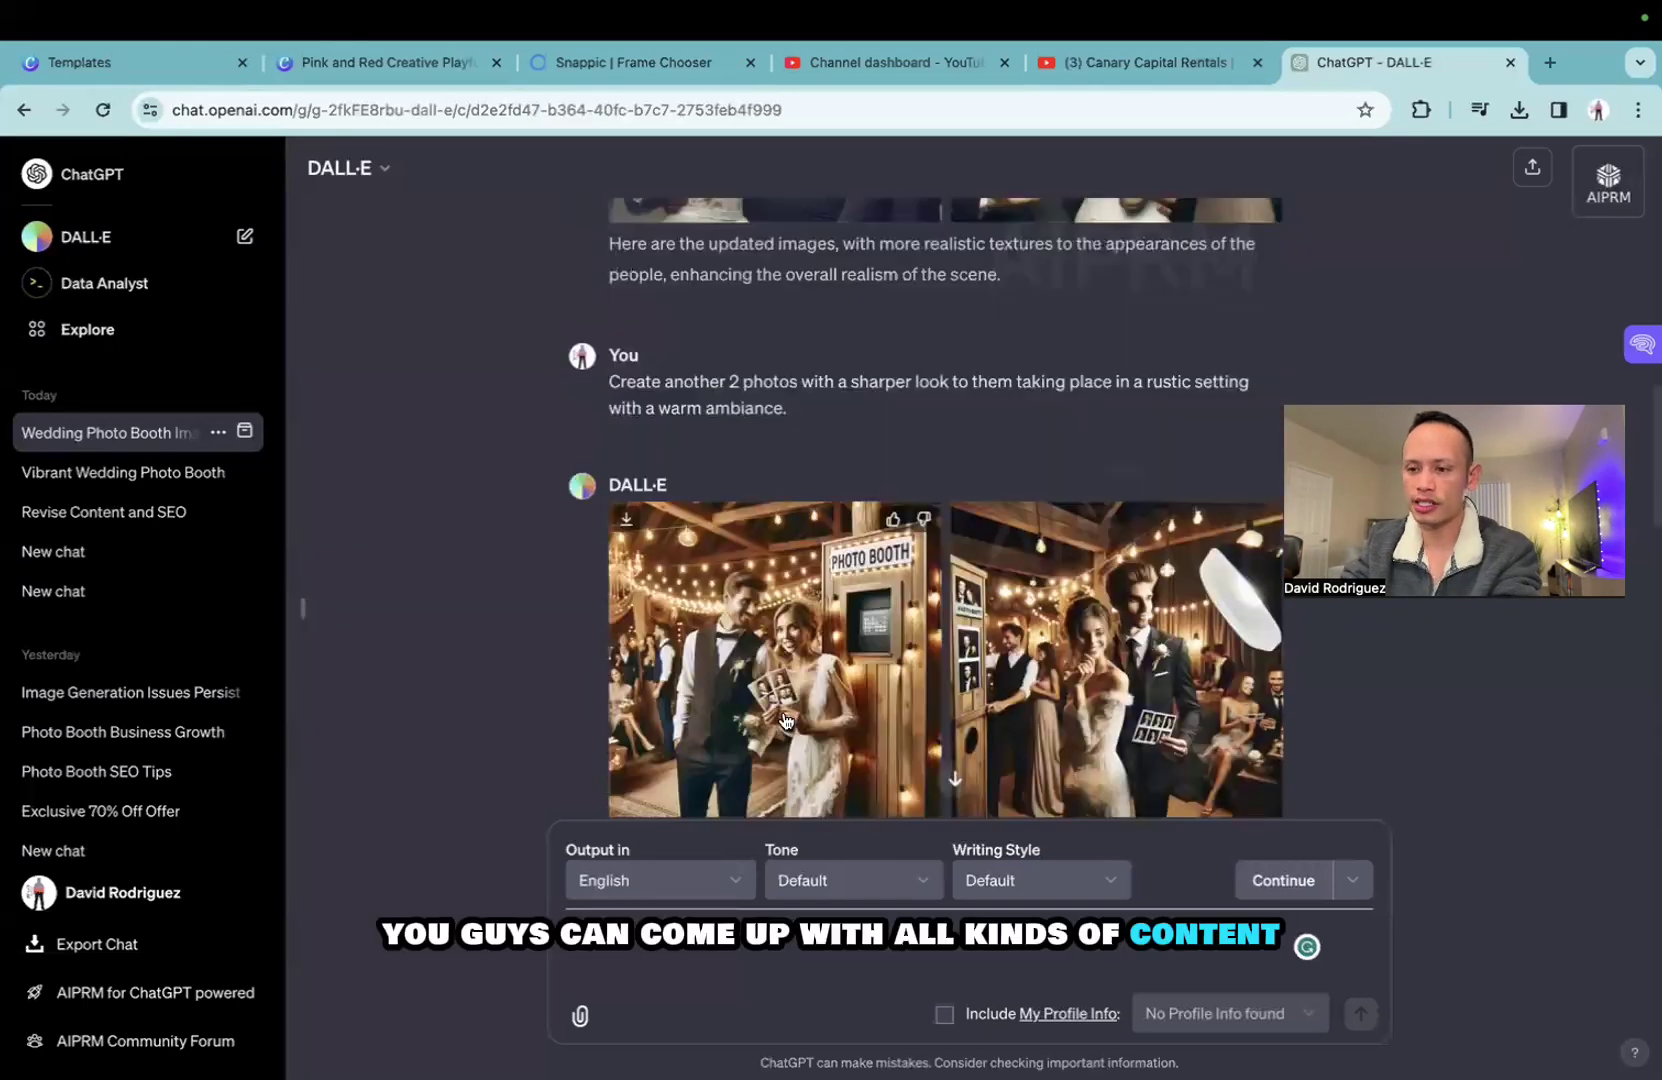
pyautogui.scroll(1, 785, 718)
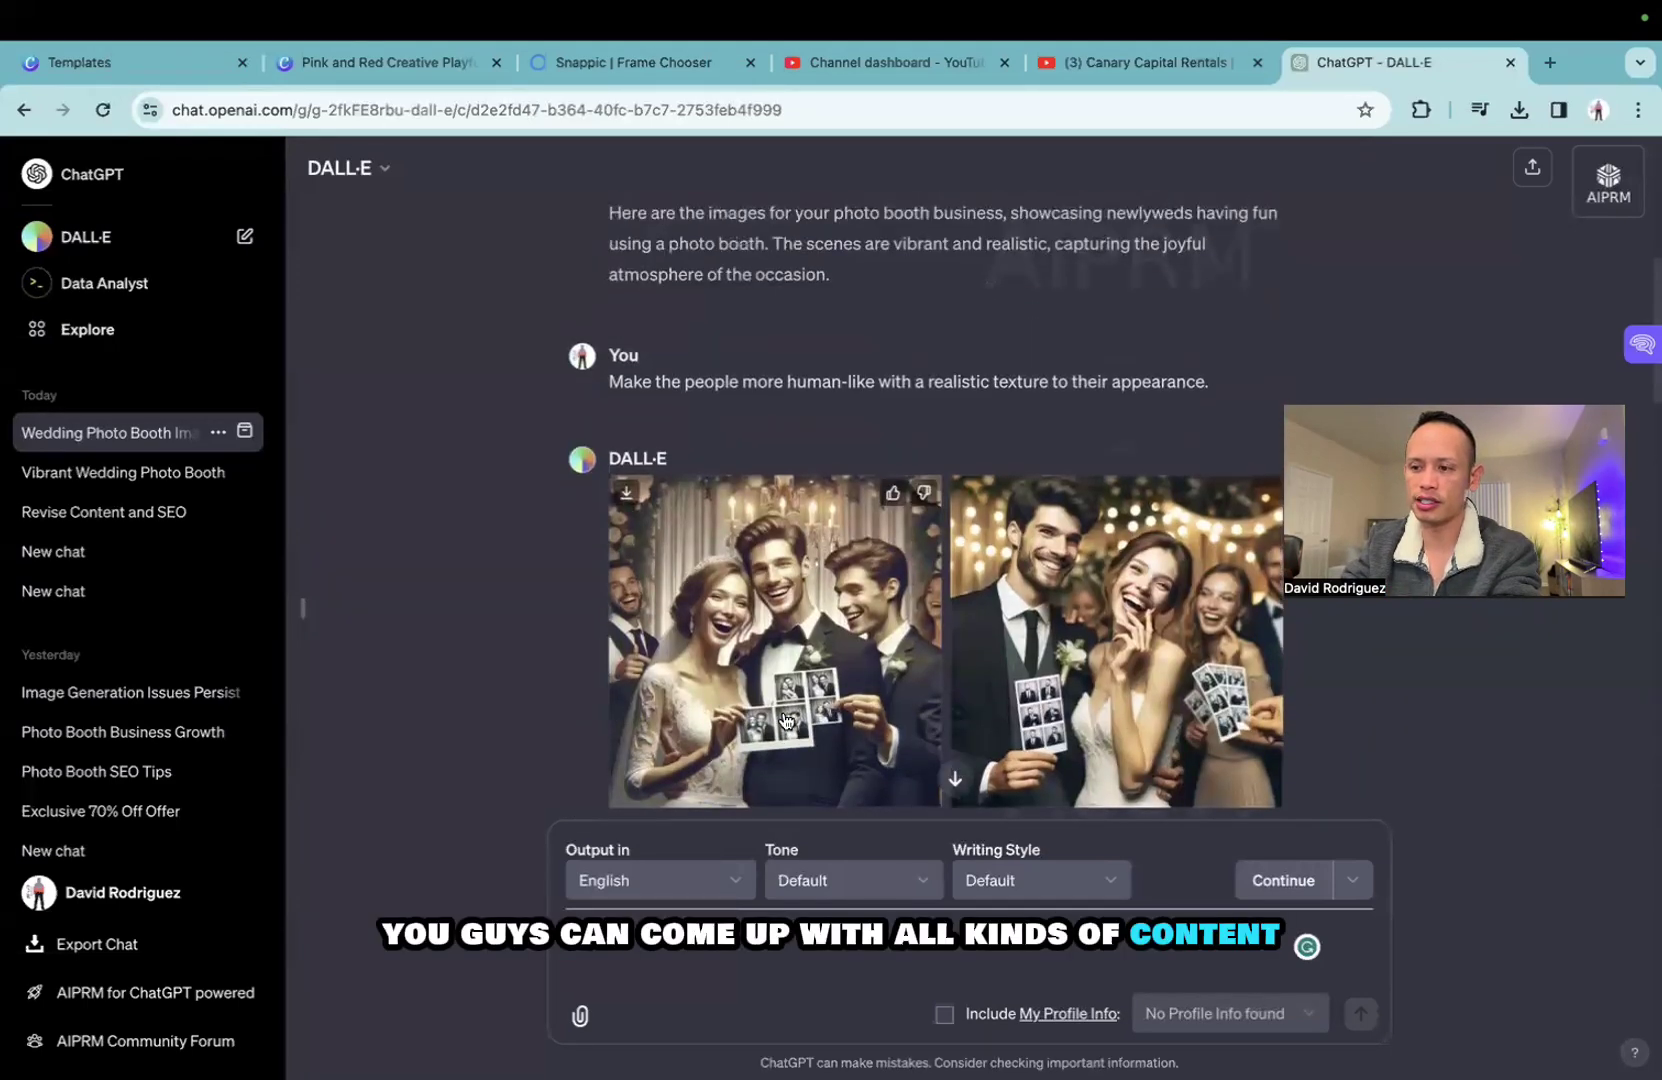
pyautogui.scroll(-2, 1040, 585)
pyautogui.click(1040, 585)
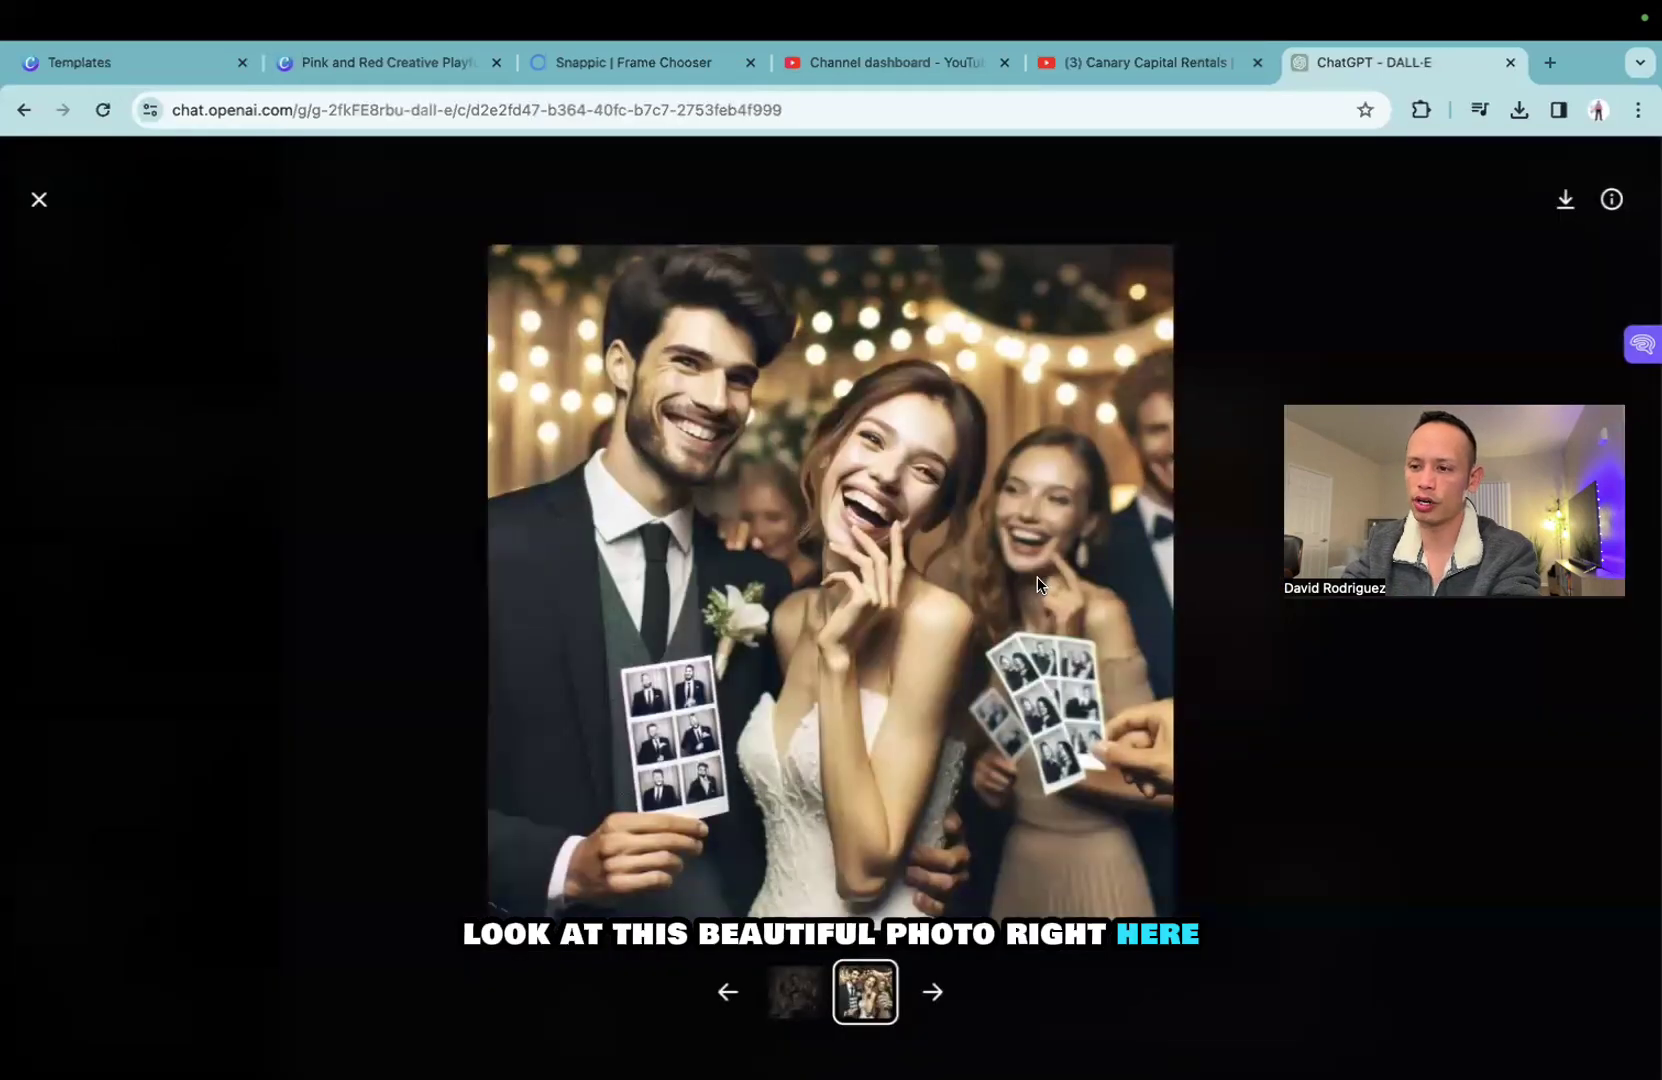
pyautogui.click(167, 292)
pyautogui.scroll(3, 684, 626)
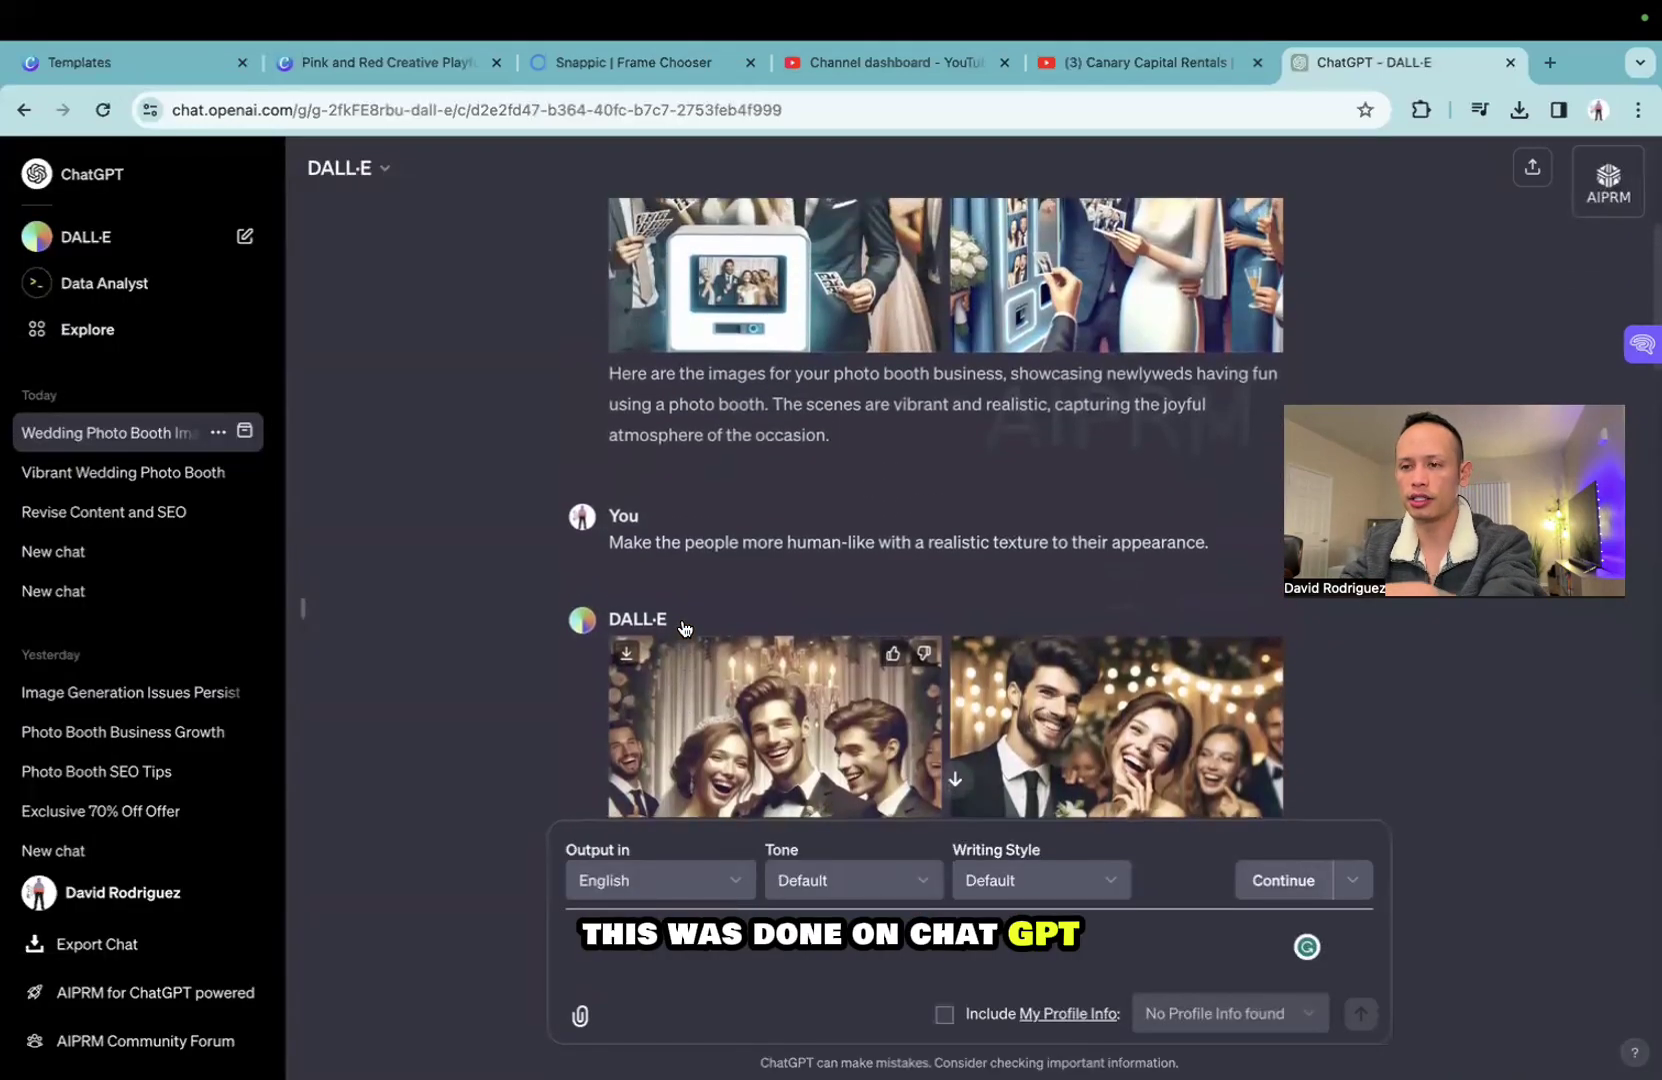
pyautogui.scroll(-15, 684, 626)
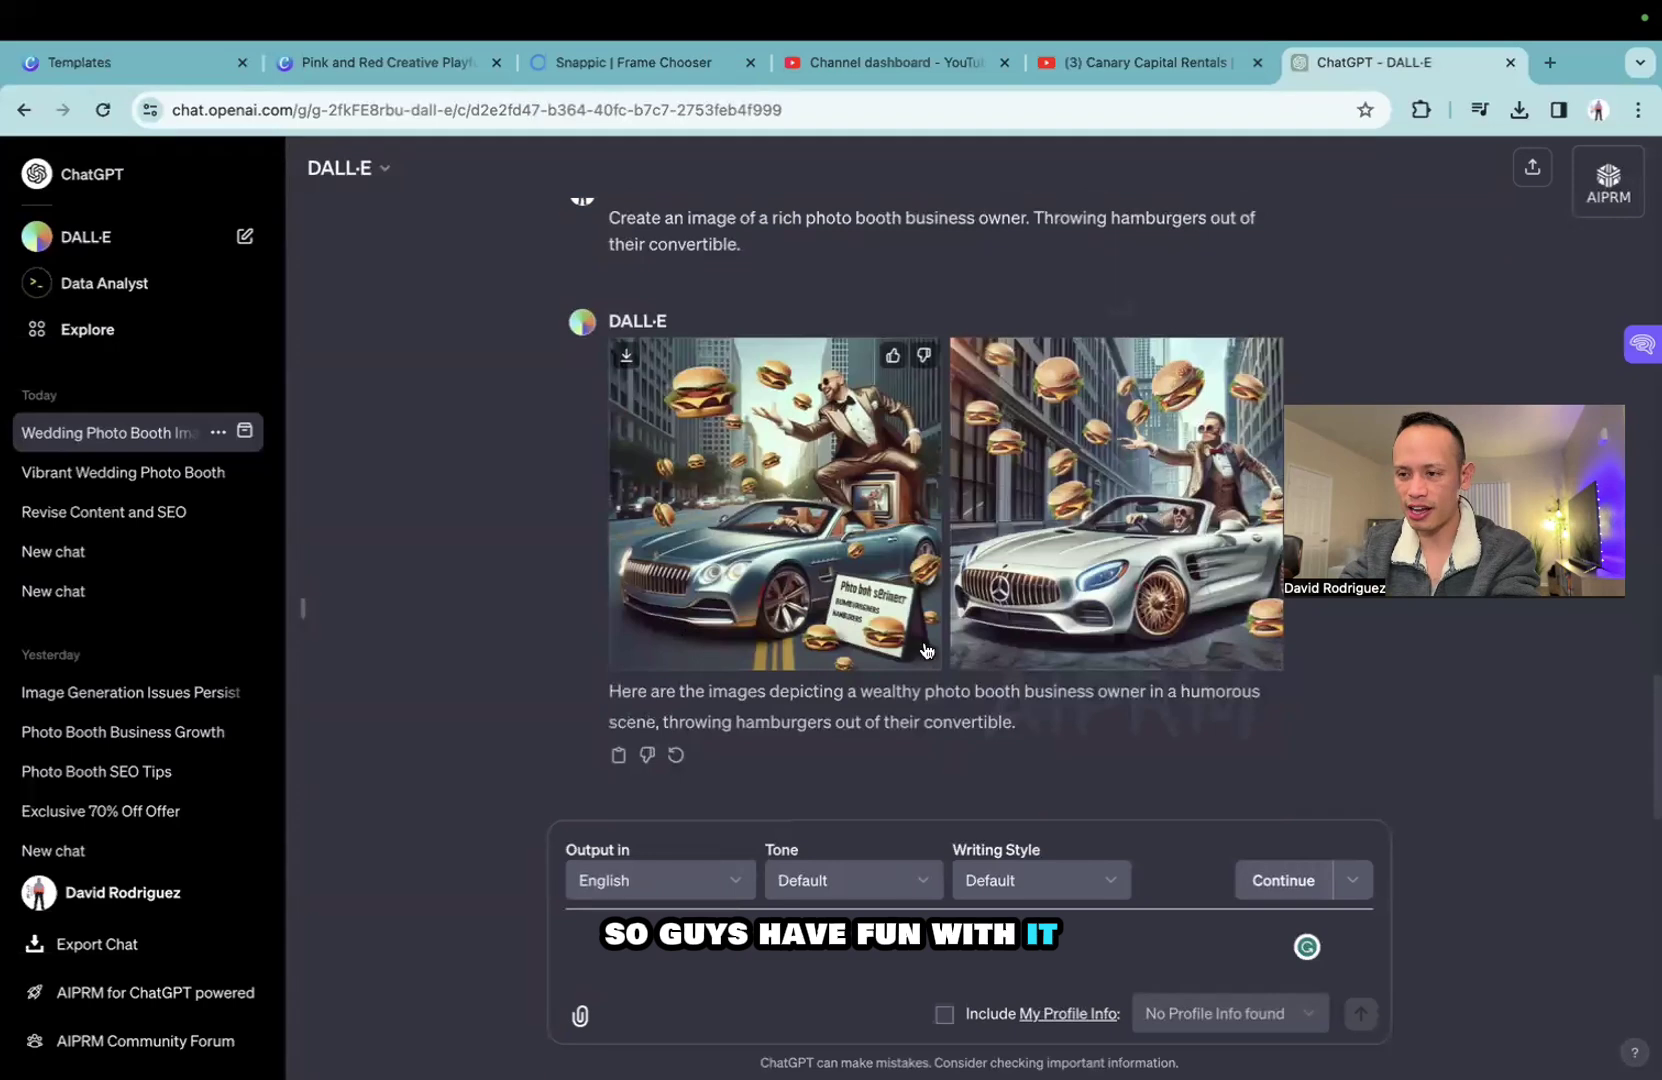